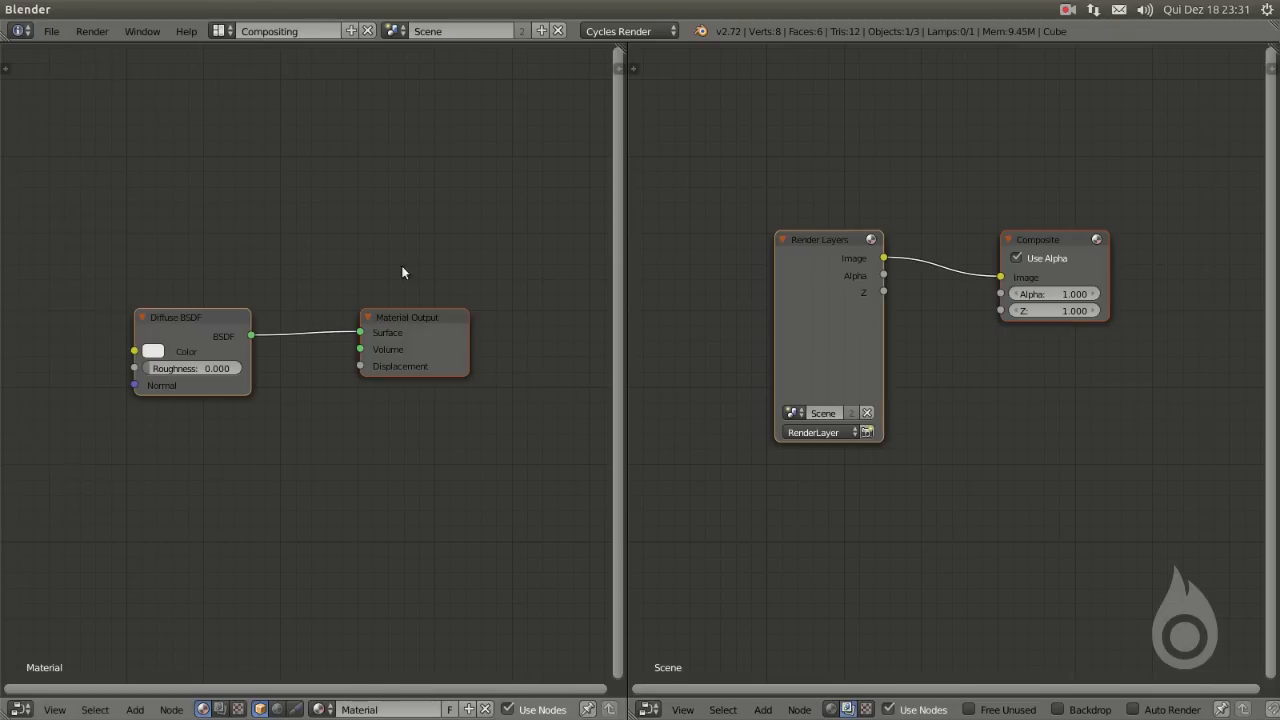
Search the add-ons in the user preferences for node, enable Node Wrangler (aka Nodes Efficiency Tools) and close the preferences window
click(52, 31)
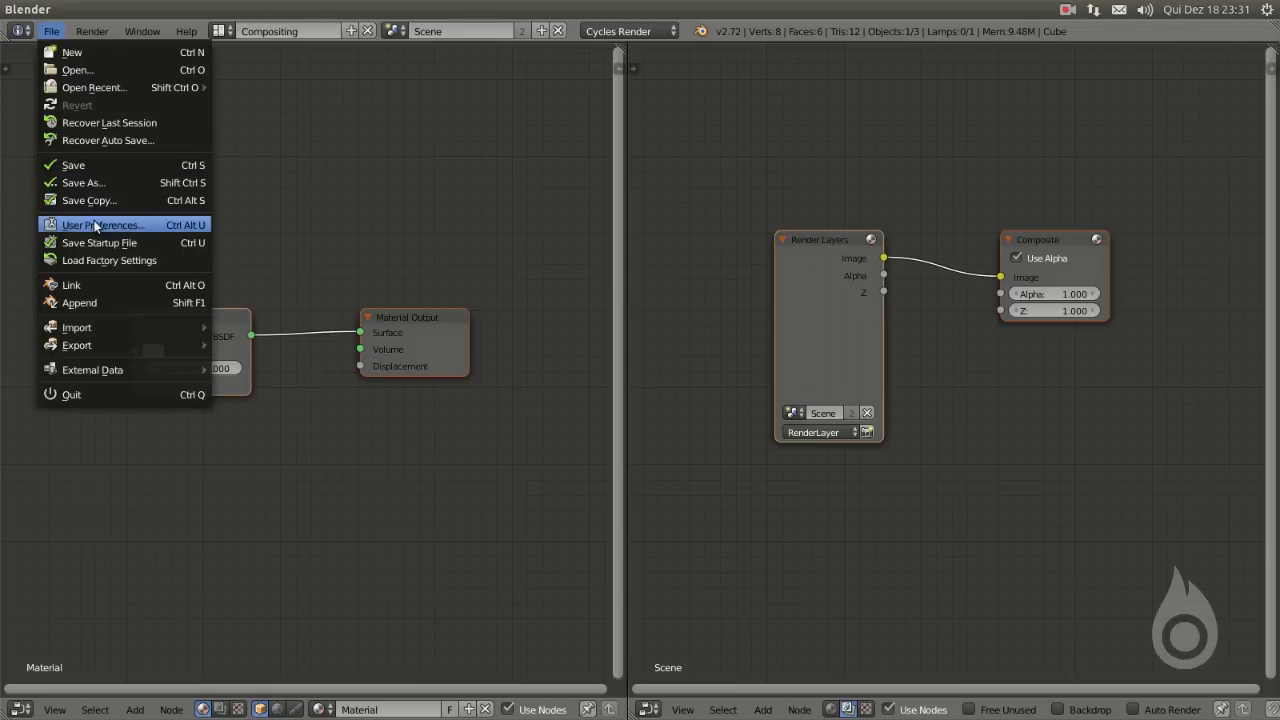
click(91, 228)
click(82, 84)
text(node)
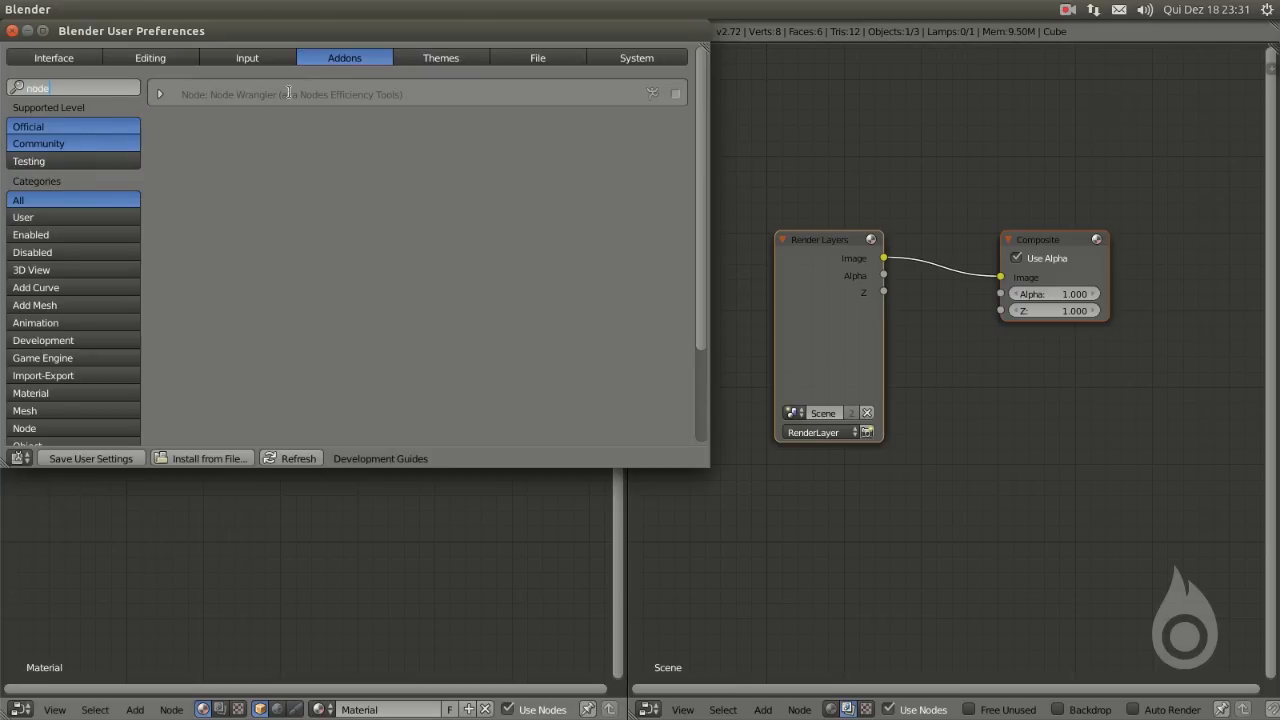
key(Return)
click(675, 94)
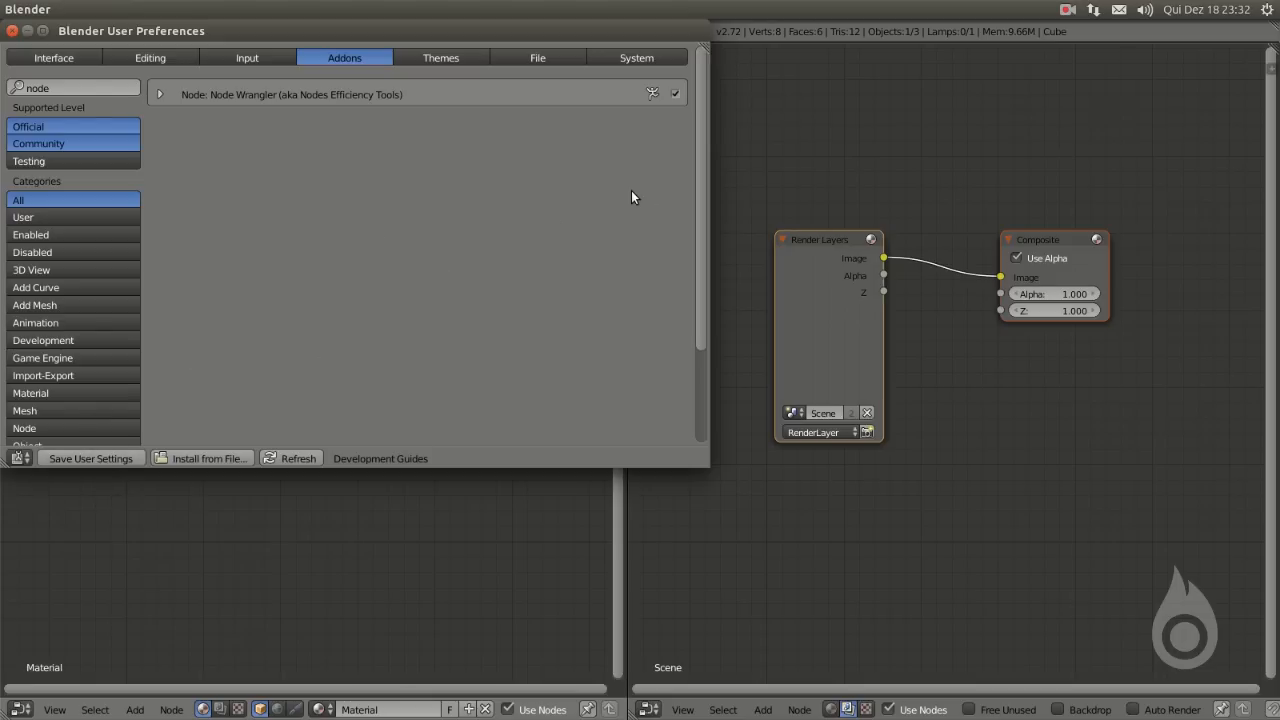
drag(517, 33, 539, 85)
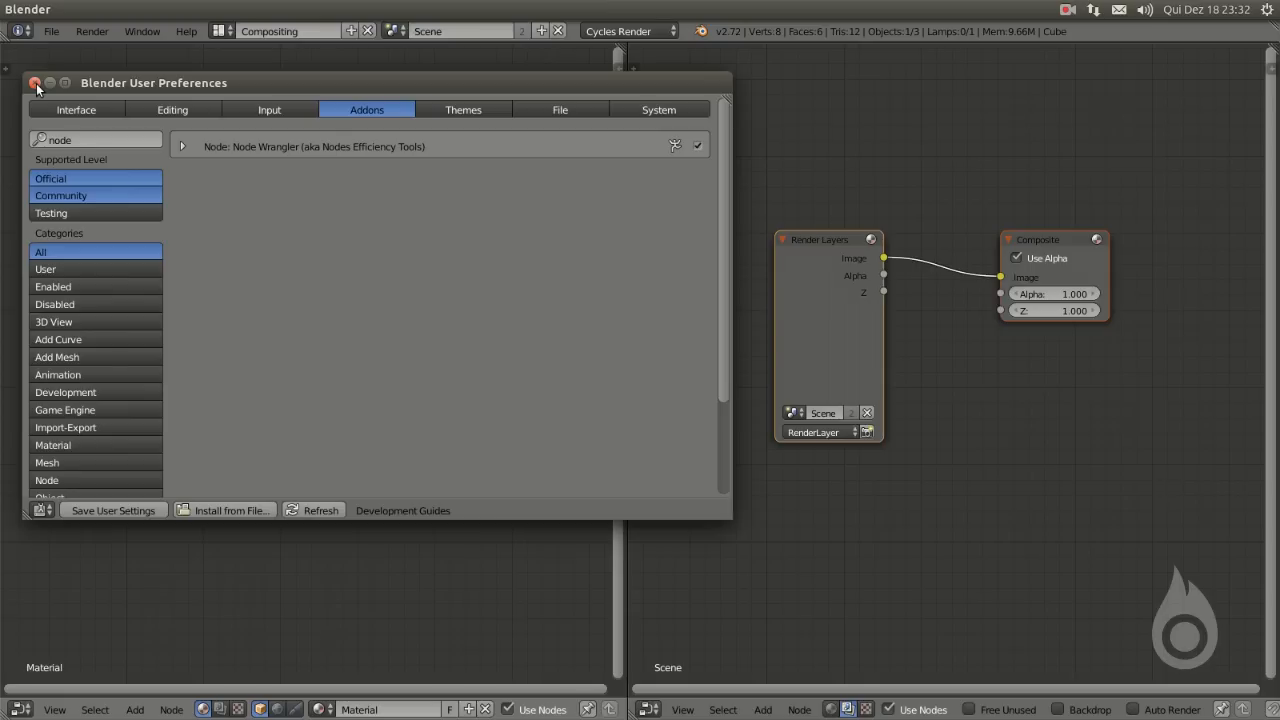
click(35, 83)
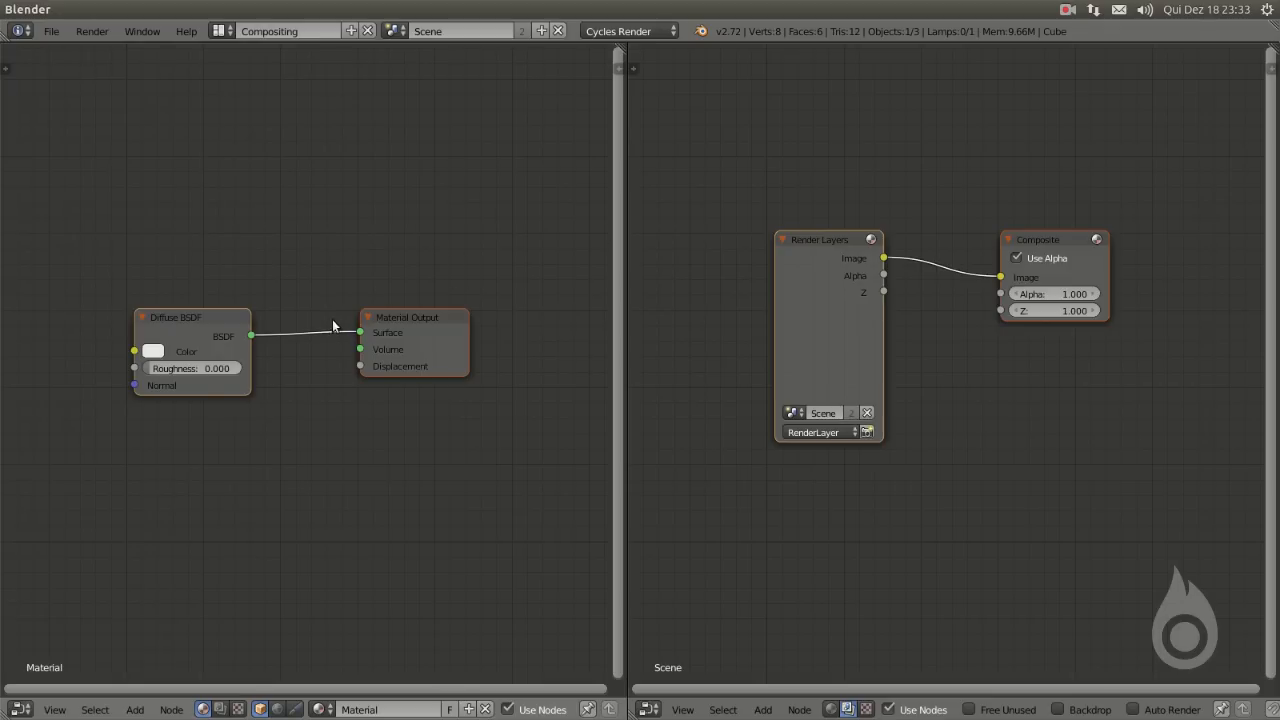
Disconnect the Diffuse BSDF from the Material Output and move the two nodes further apart
drag(360, 332, 294, 280)
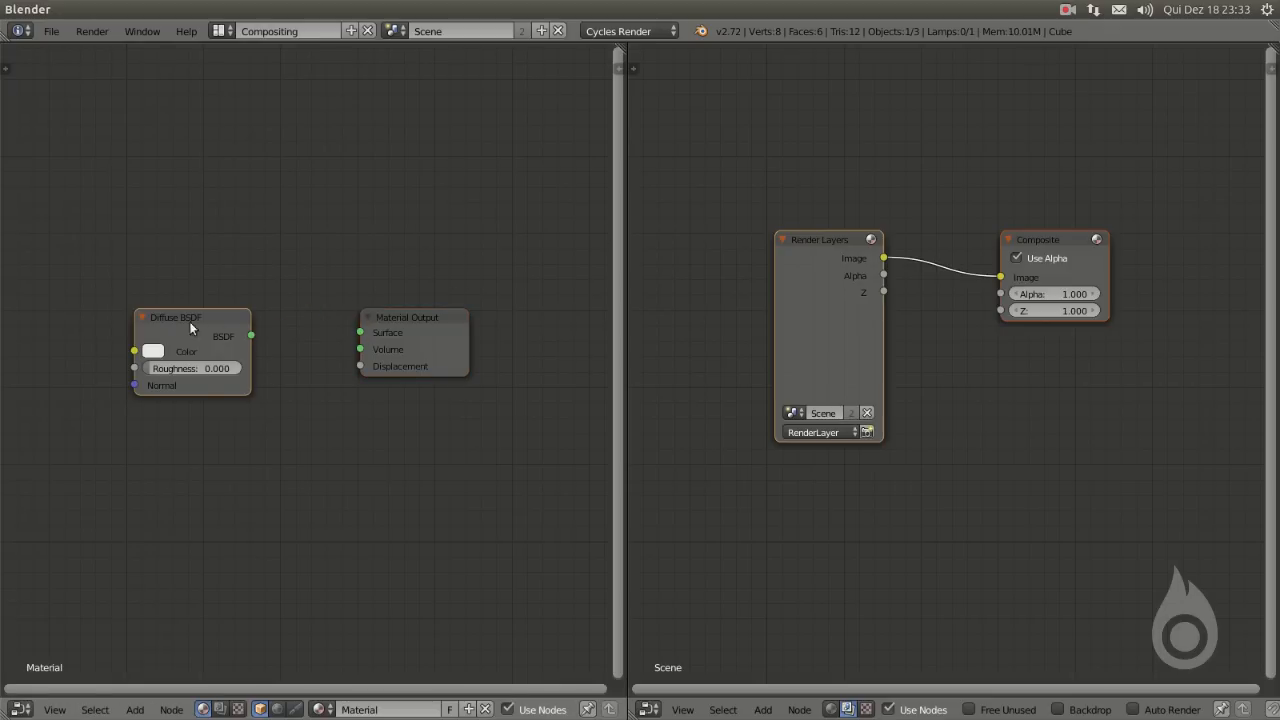
drag(190, 322, 135, 310)
drag(395, 322, 420, 297)
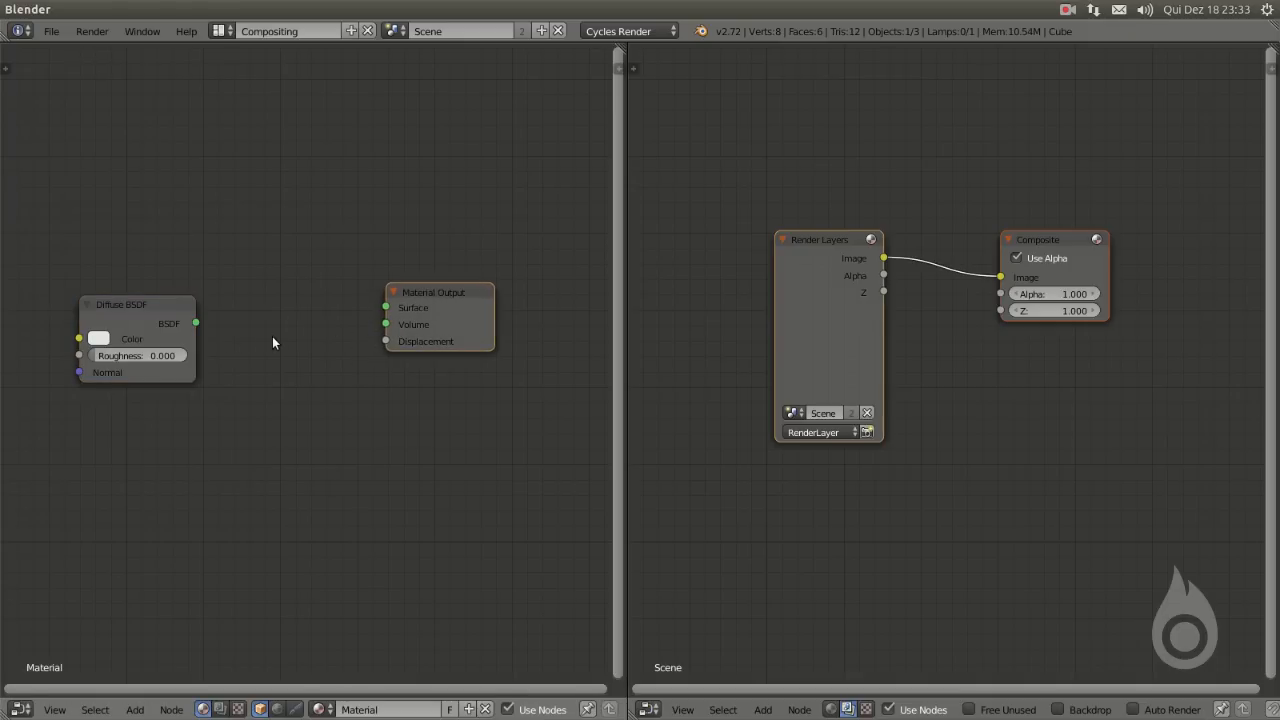
Lazy-connect the Diffuse BSDF to the Material Output's Surface input, undo the link once and connect them again
drag(197, 323, 295, 343)
alt+right_drag(245, 348, 312, 343)
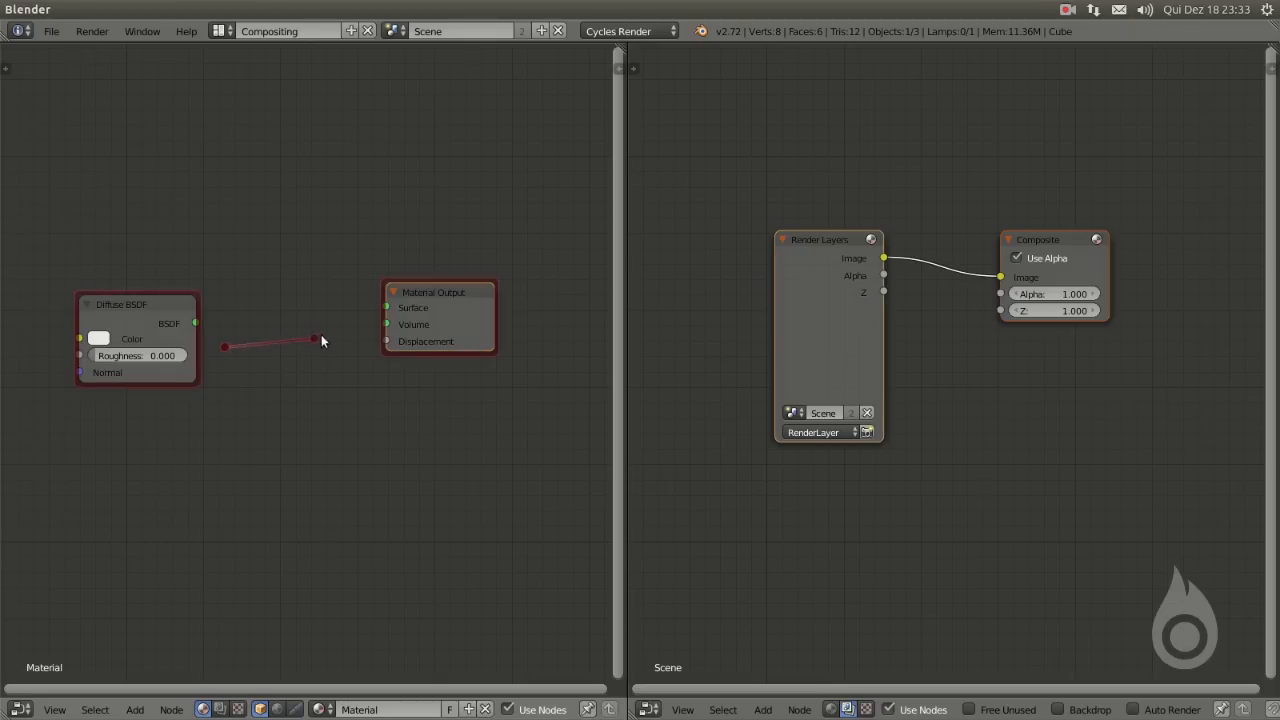
alt+right_drag(388, 313, 348, 329)
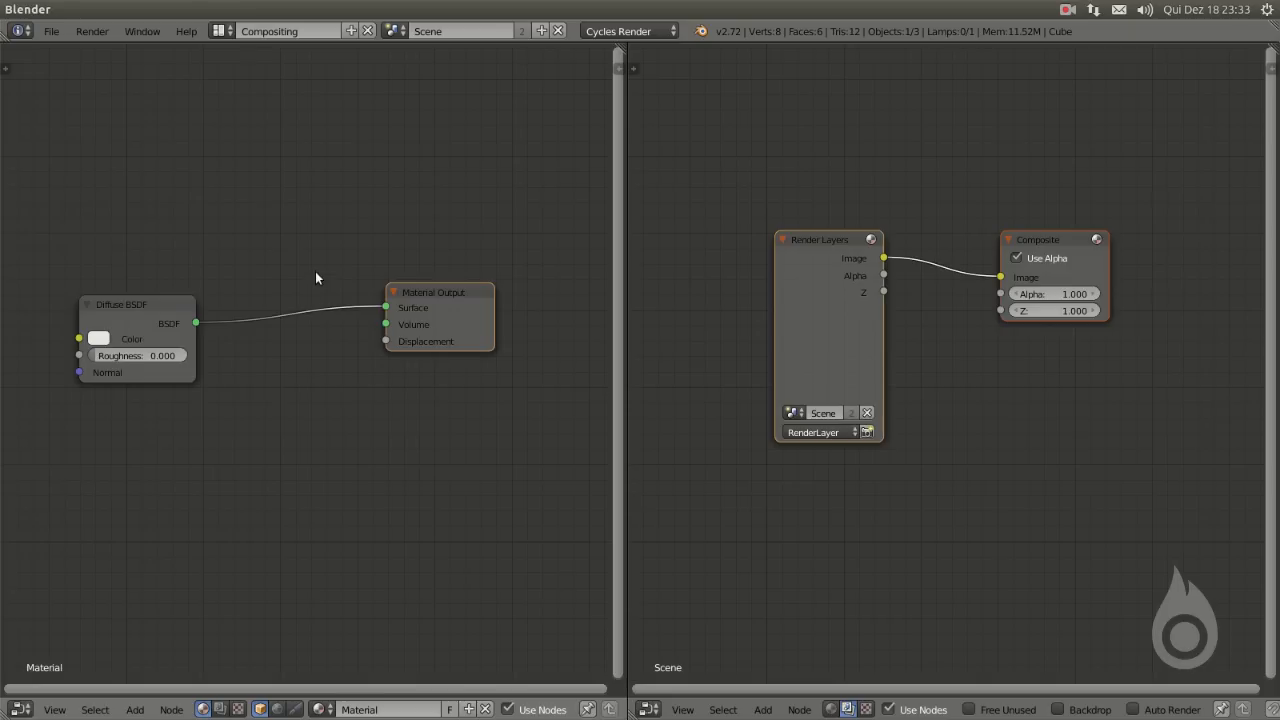
key(ctrl+z)
alt+right_drag(246, 347, 309, 335)
Repeatedly cut the link between the Diffuse BSDF and Material Output and lazy-connect the two nodes again
ctrl+drag(354, 318, 342, 338)
ctrl+drag(306, 286, 297, 309)
alt+right_drag(237, 331, 300, 330)
ctrl+drag(323, 237, 294, 386)
alt+right_drag(225, 340, 320, 318)
Add a Glossy BSDF shader node below the Diffuse BSDF in the material node tree
key(shift+a)
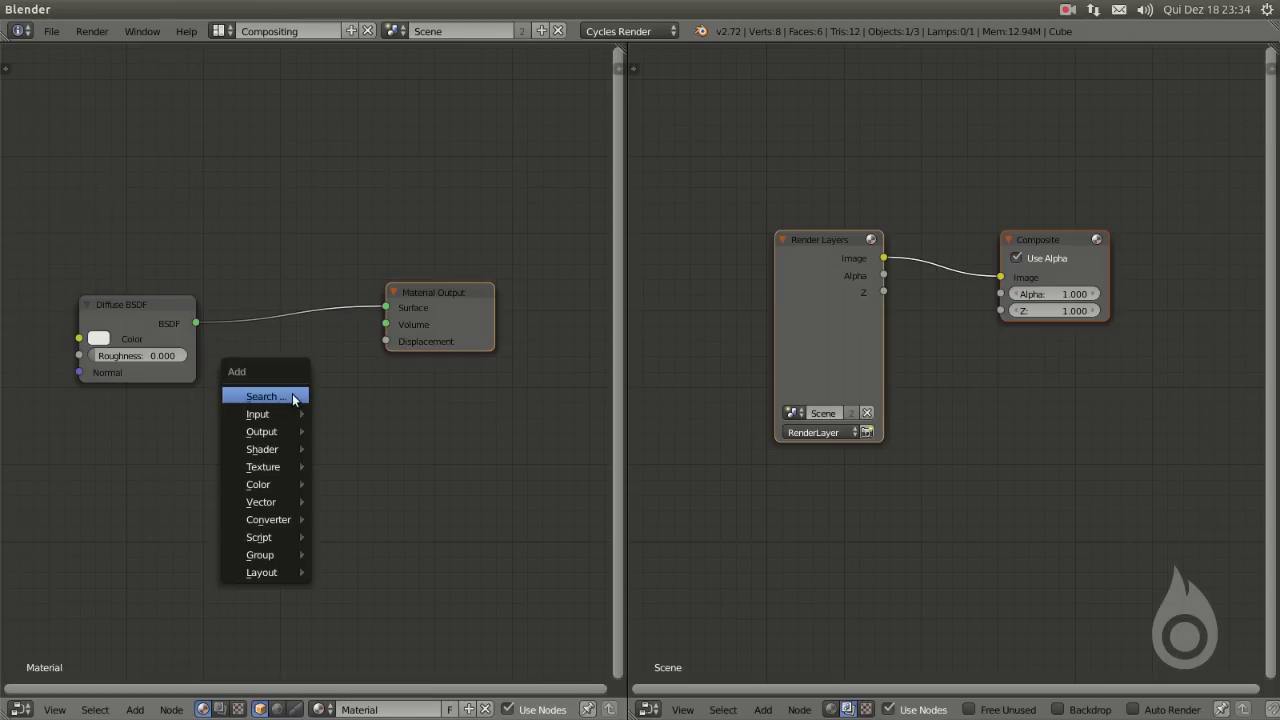
mouse_move(270, 449)
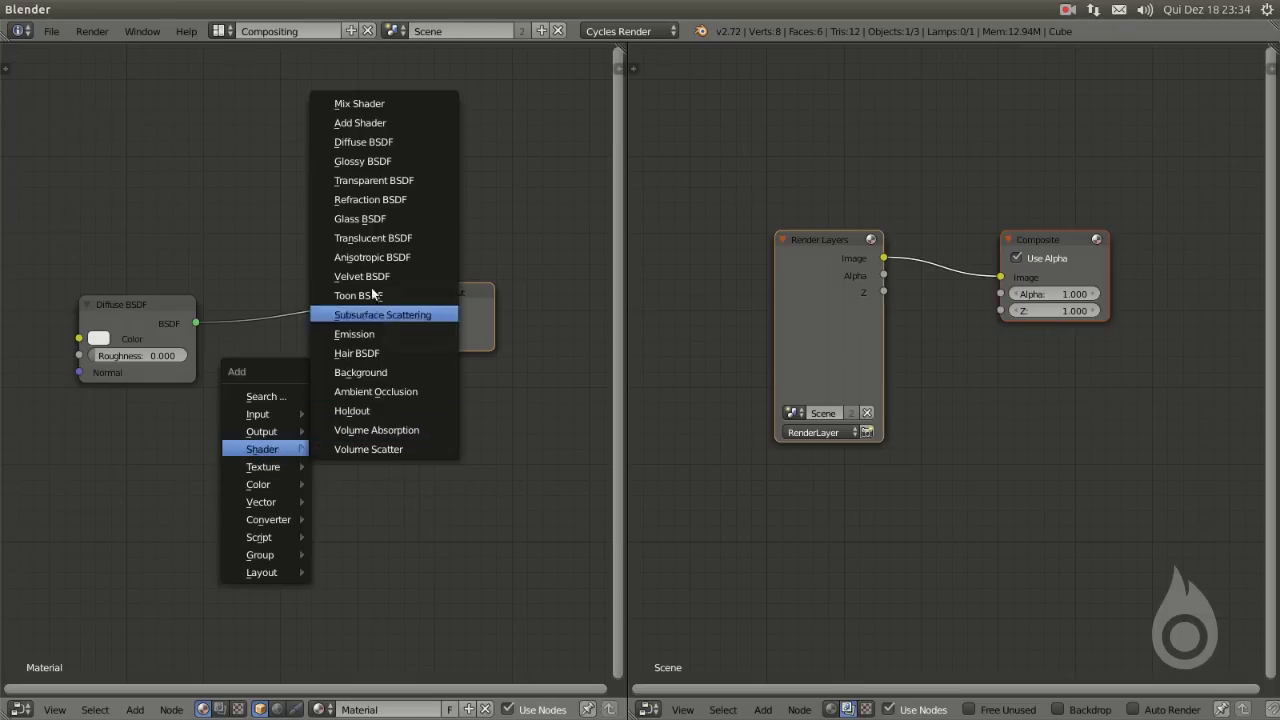
click(363, 161)
click(138, 472)
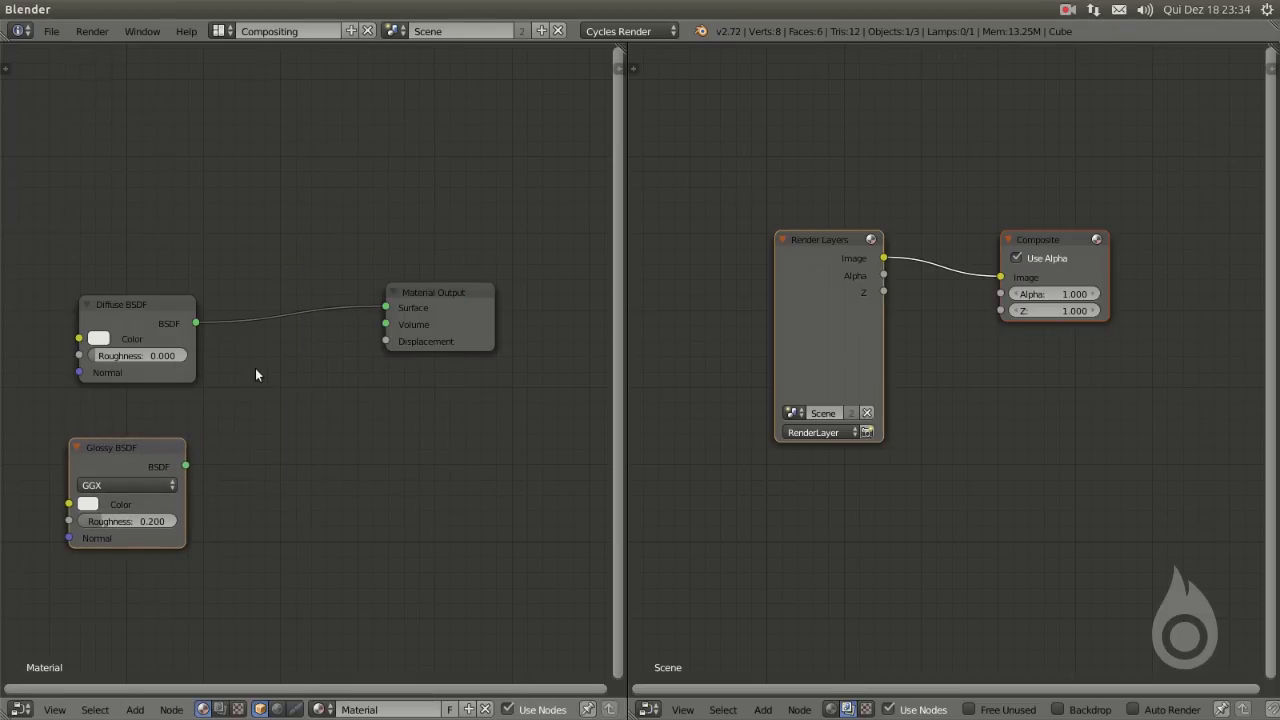
Insert a Mix Shader on the link from Diffuse BSDF to Material Output, and delete it while keeping the nodes connected
key(shift+a)
mouse_move(275, 439)
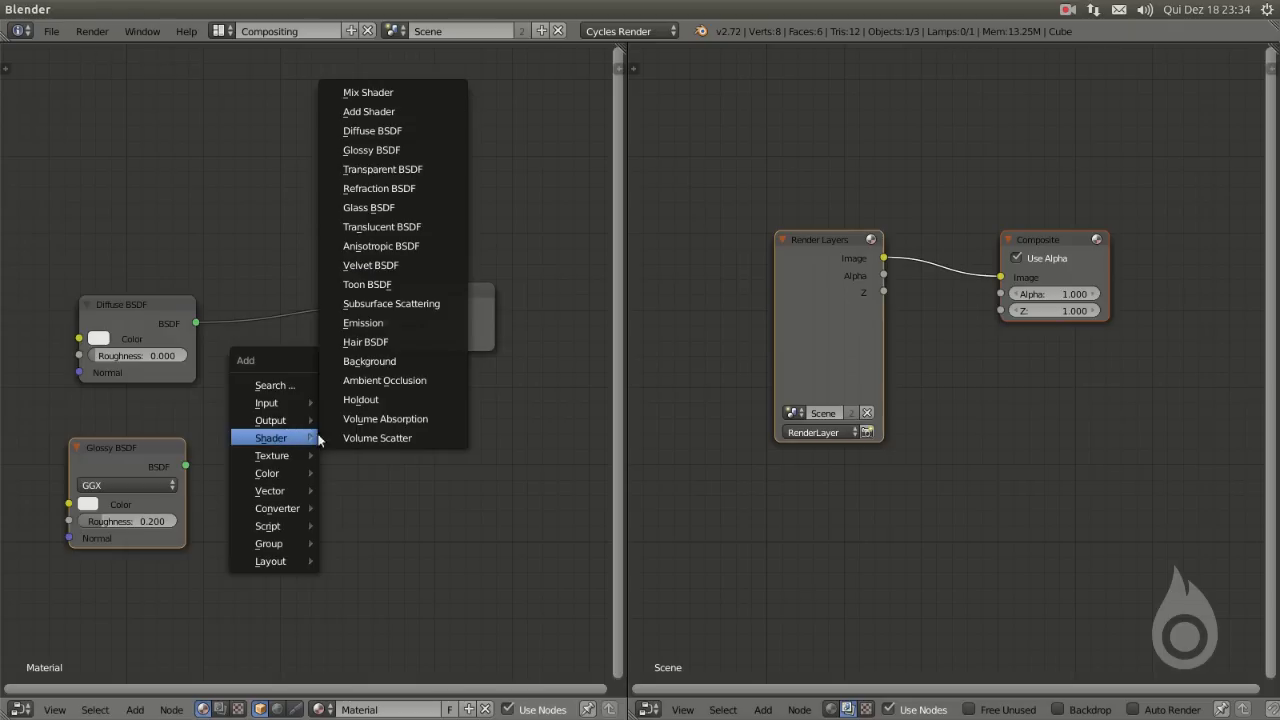
click(385, 92)
click(270, 314)
click(191, 462)
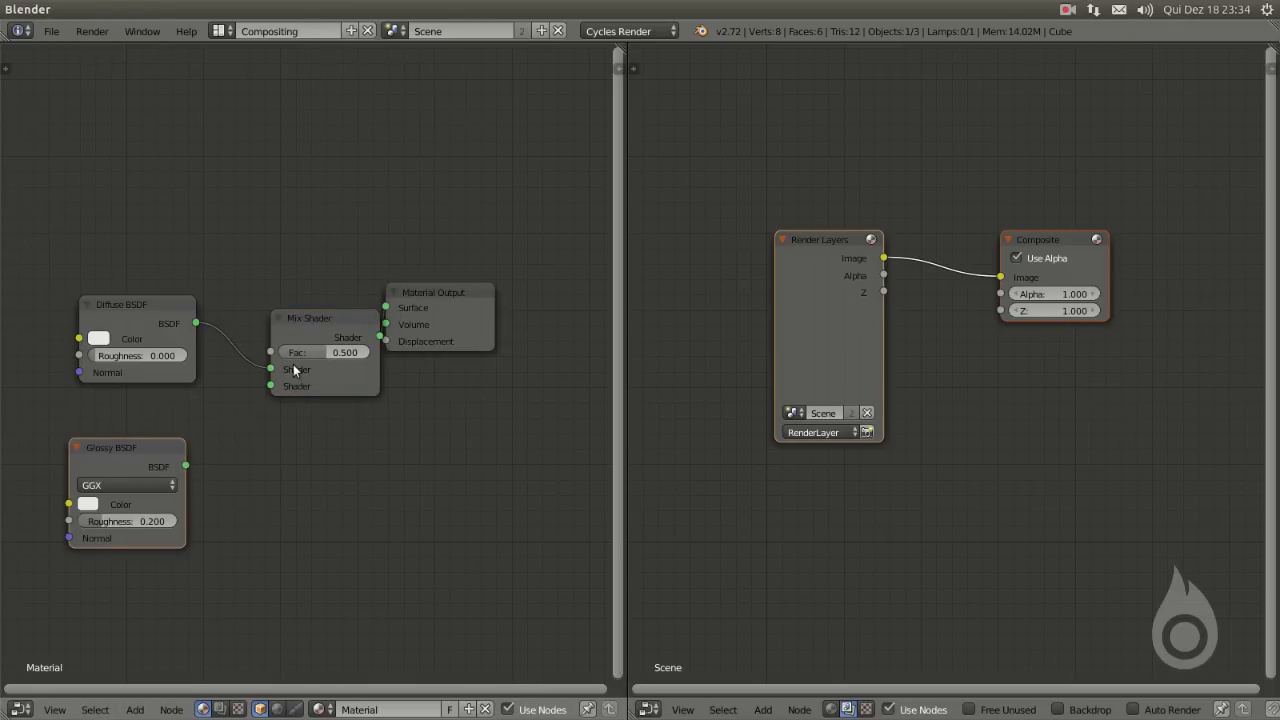
click(336, 329)
key(ctrl+x)
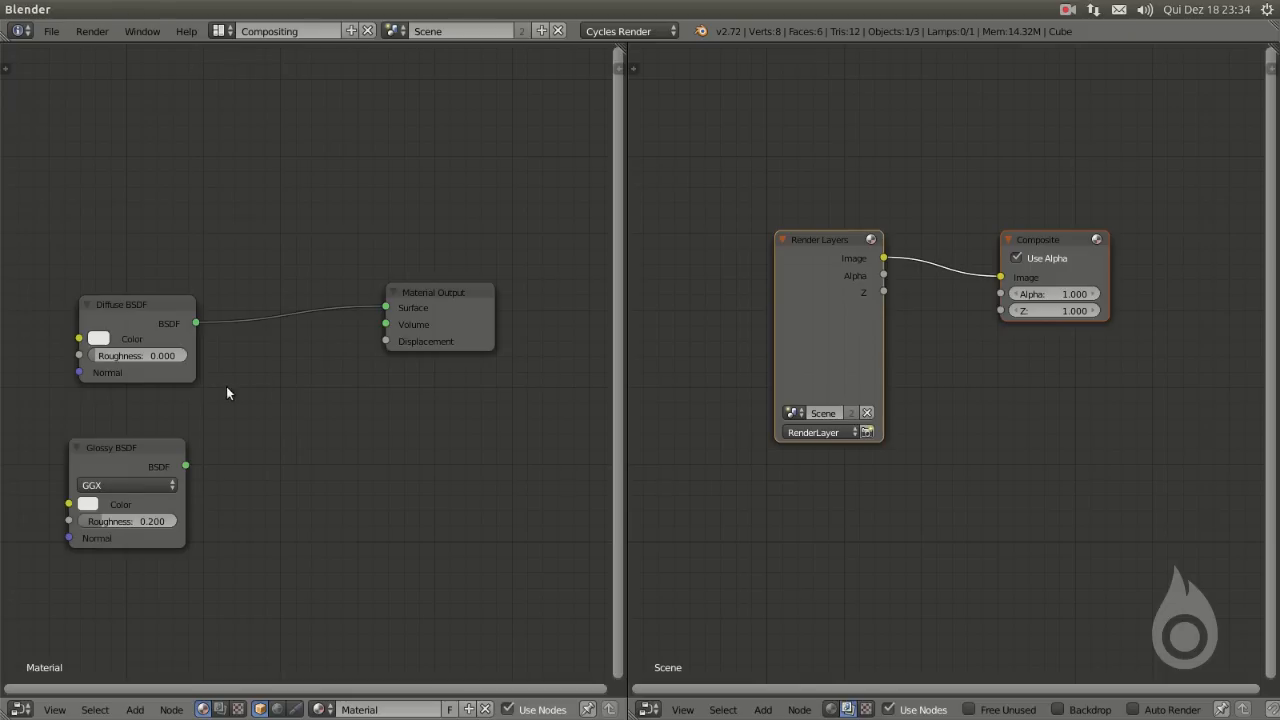
Lazy-mix the Diffuse BSDF and Glossy BSDF through a Mix Shader into the Material Output's Surface, and spread the nodes out
ctrl+shift+right_drag(153, 393, 143, 428)
drag(275, 403, 245, 385)
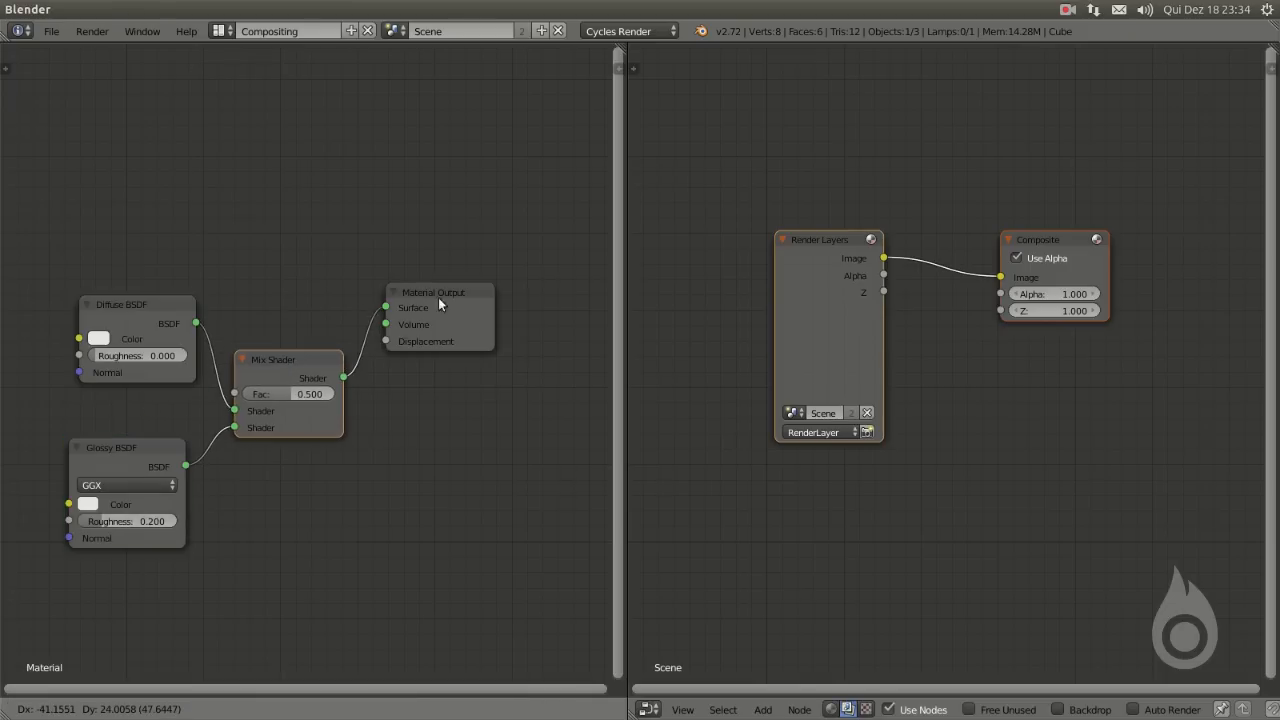
drag(430, 296, 473, 323)
drag(99, 441, 132, 439)
mouse_move(292, 385)
mouse_down()
mouse_move(334, 363)
mouse_move(308, 383)
mouse_up()
drag(491, 320, 494, 323)
drag(358, 373, 433, 337)
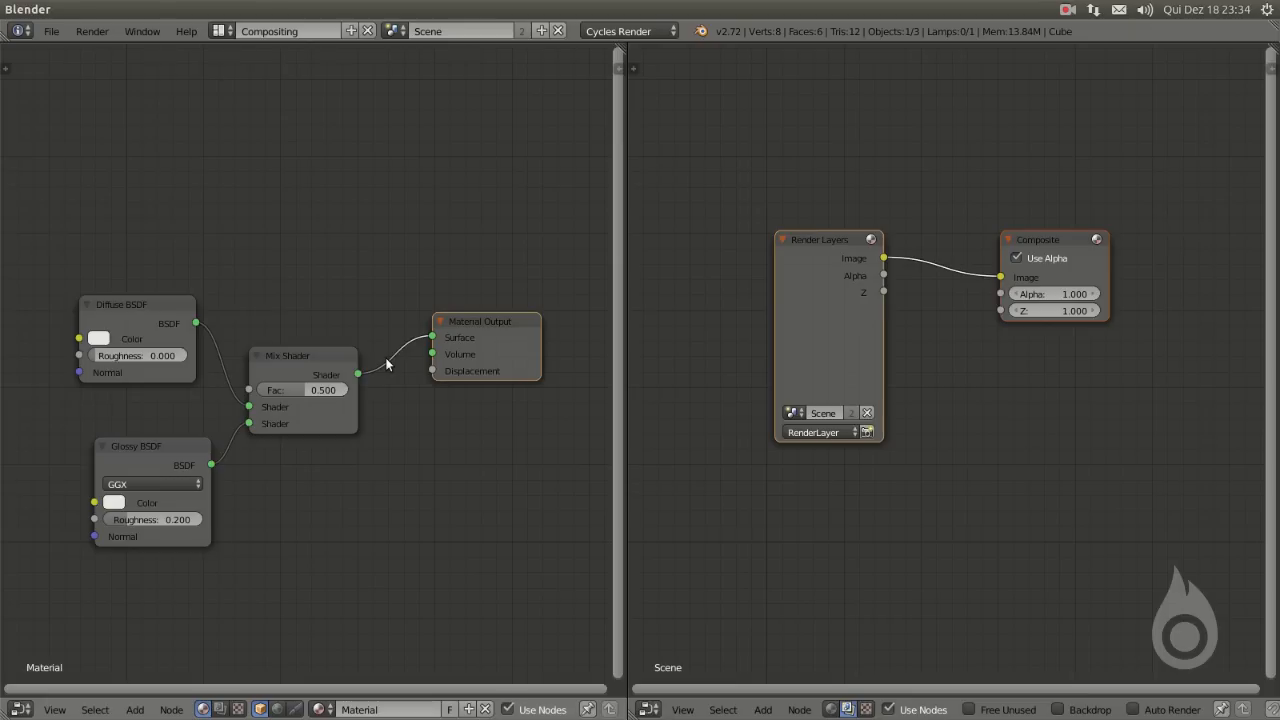
Move the compositor's Render Layers node up and place a duplicate of it underneath
drag(859, 321, 789, 229)
key(shift+d)
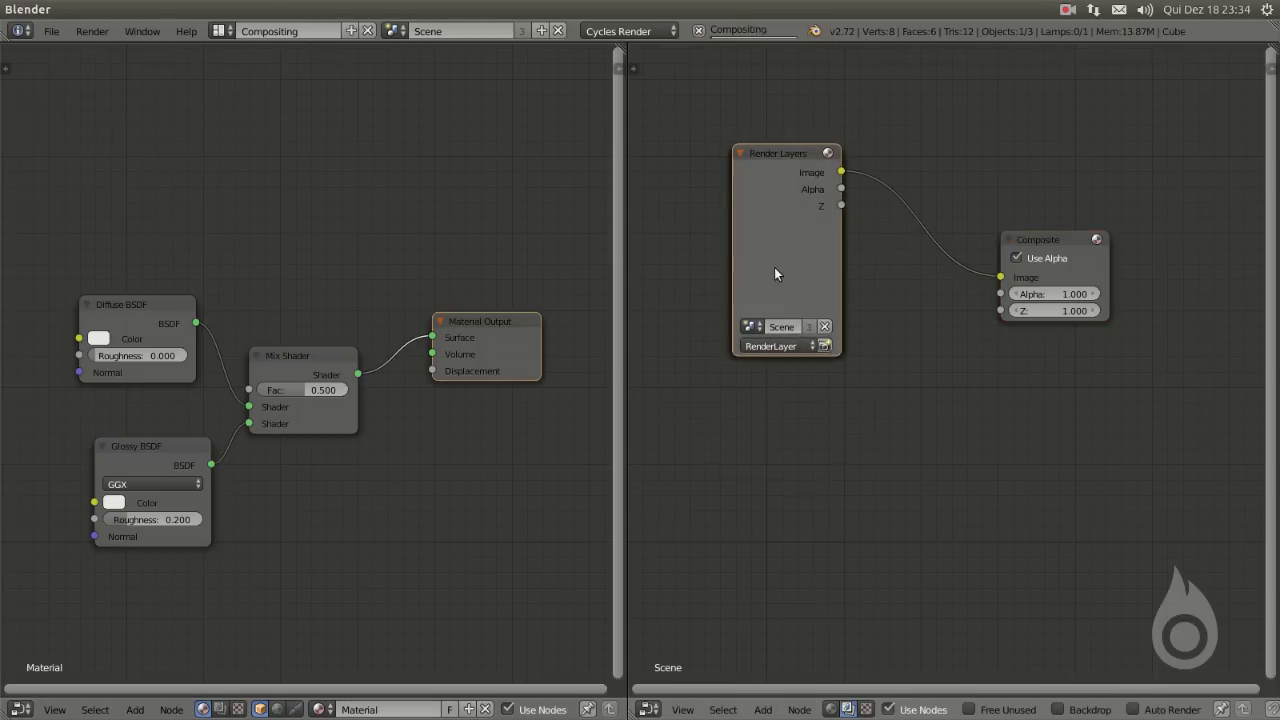
click(781, 470)
middle_drag(908, 422, 805, 414)
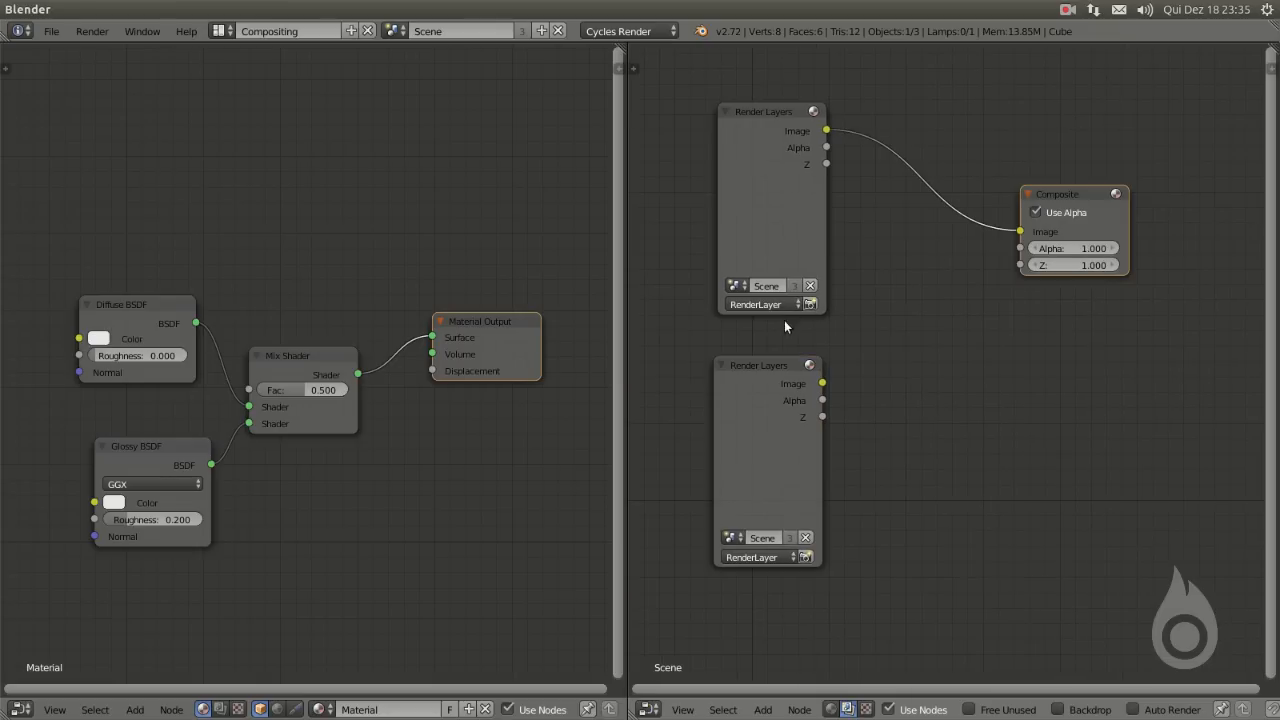
Lazy-mix the two Render Layers nodes with an expanded Mix node feeding the Composite node, and space the nodes out
ctrl+shift+right_drag(784, 321, 788, 390)
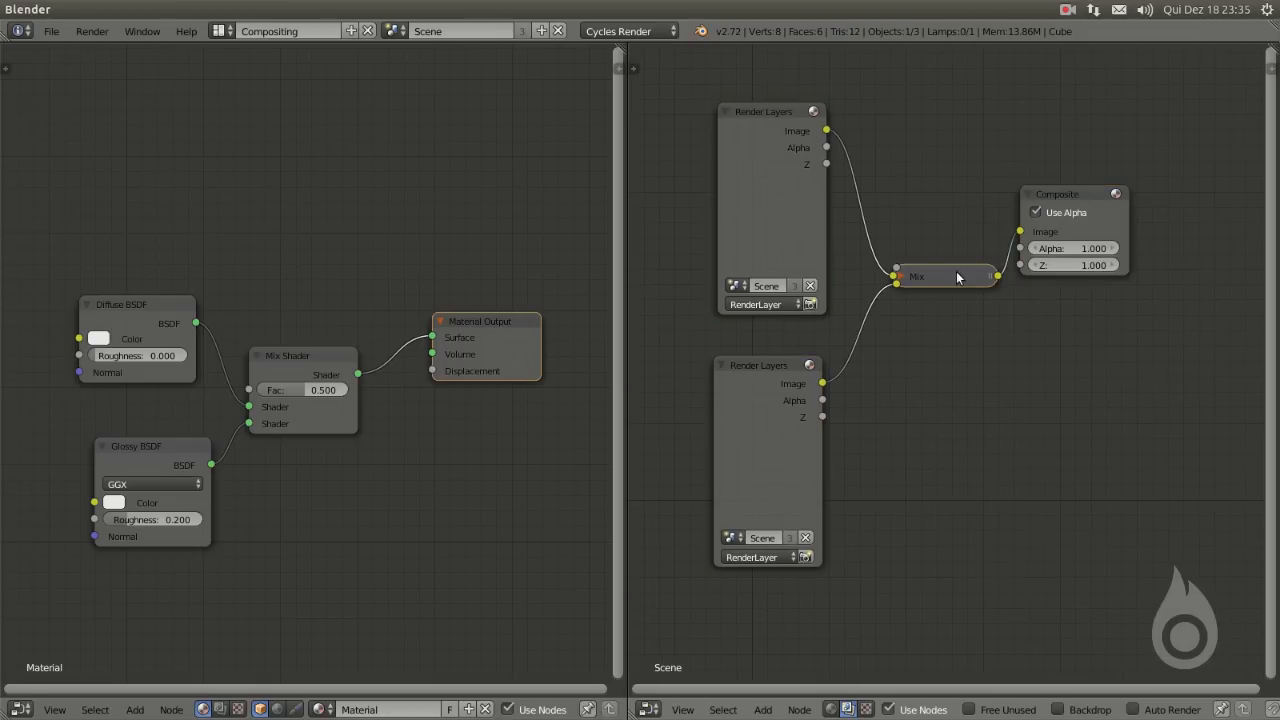
click(900, 277)
drag(1056, 214, 1110, 256)
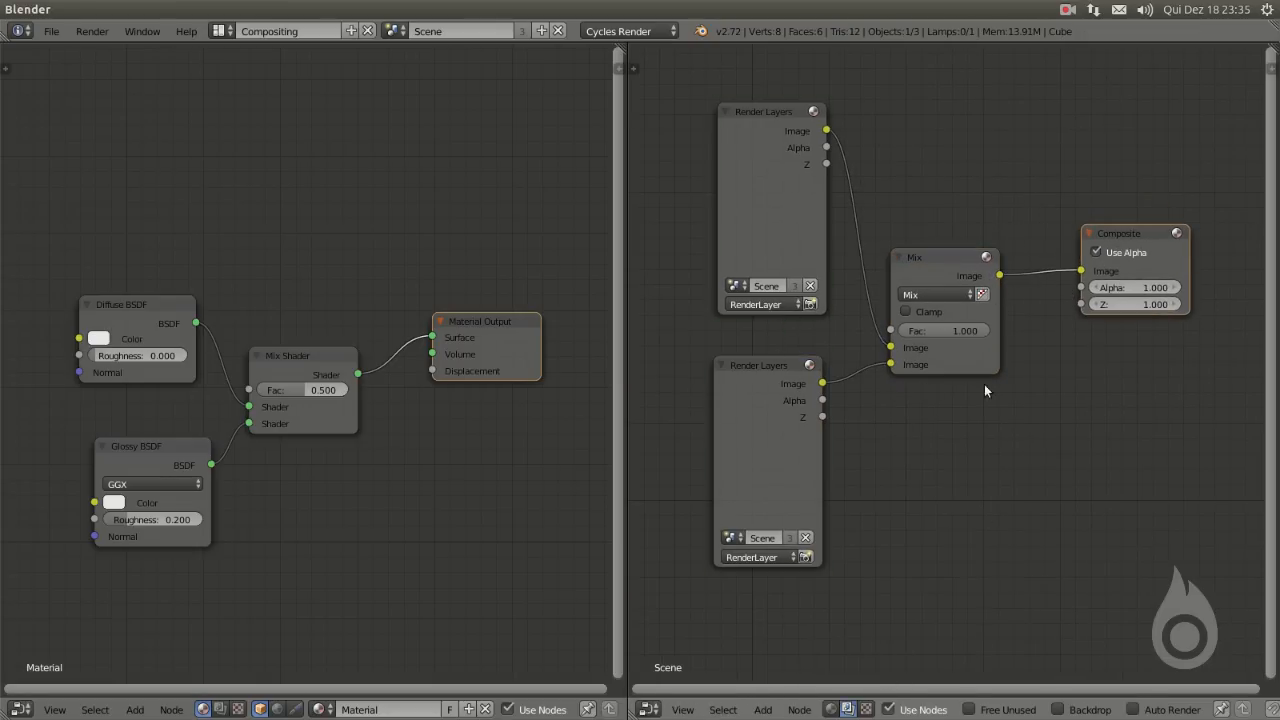
drag(926, 253, 914, 236)
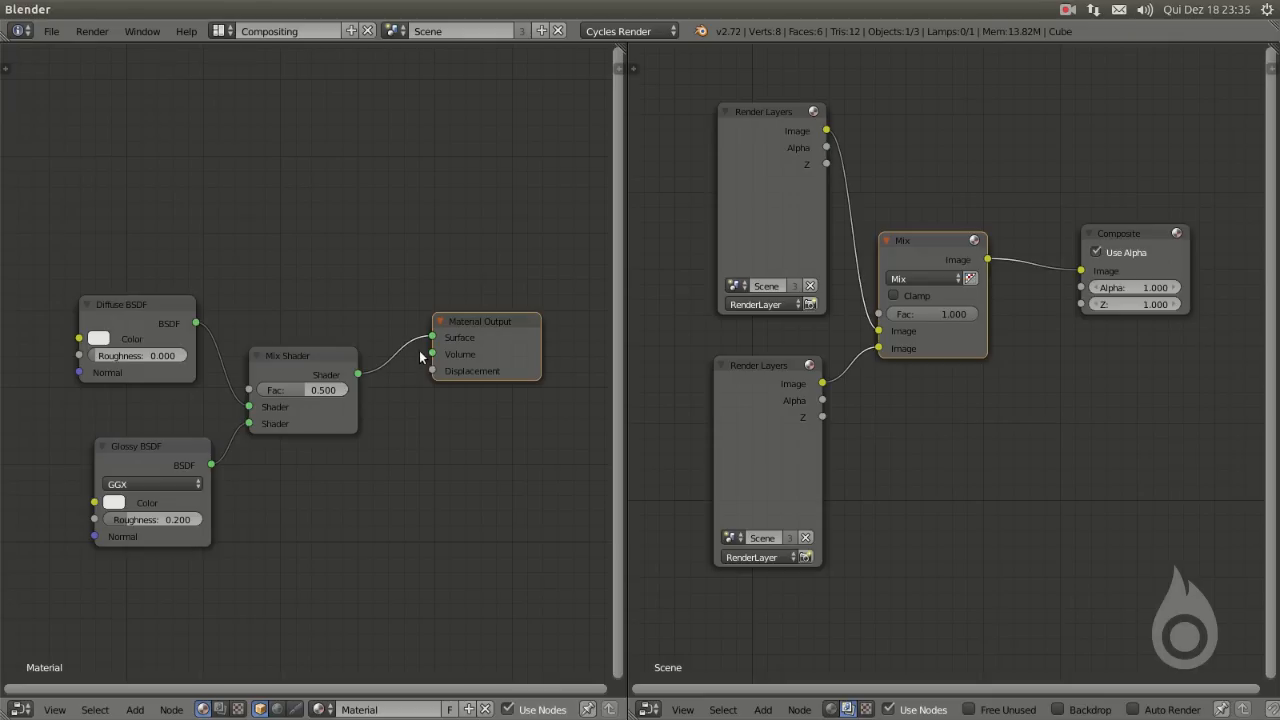
Delete the Mix Shader node from the material node tree
right_click(318, 355)
key(x)
middle_drag(179, 389, 255, 323)
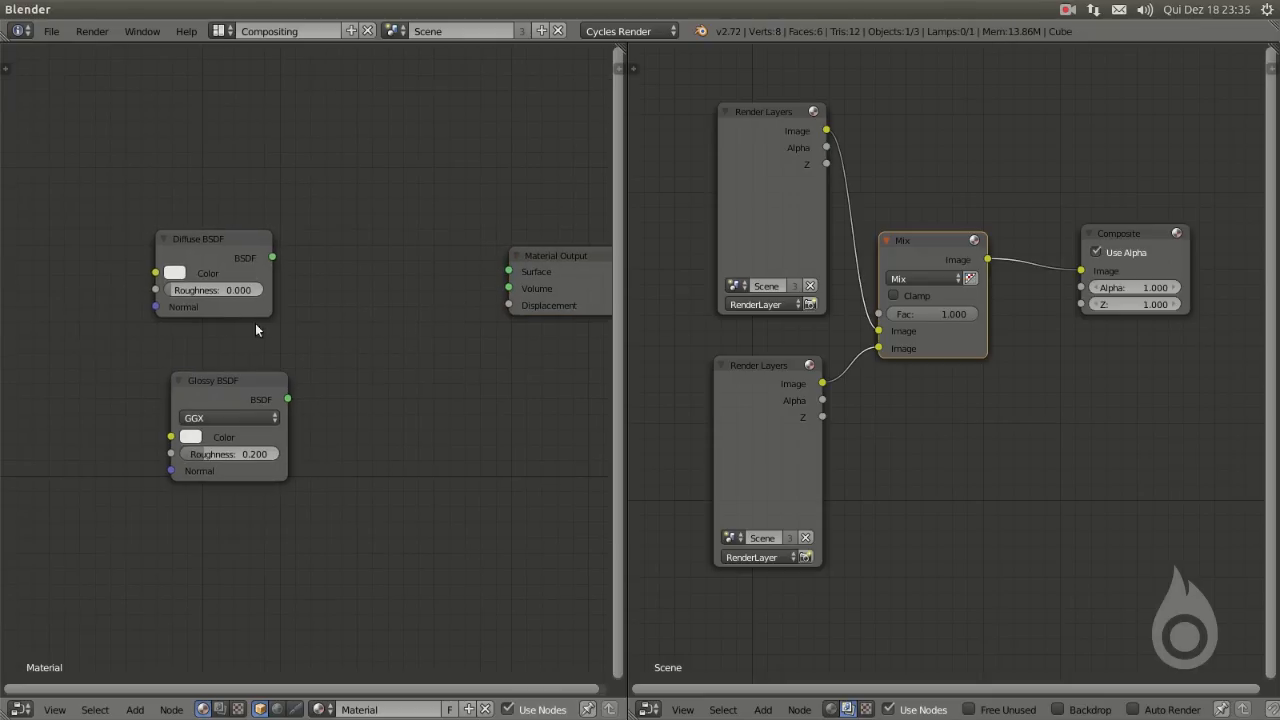
Try merging the Diffuse BSDF and Glossy BSDF with an Add Shader node, and undo the merge
right_click(231, 388)
shift+right_click(198, 264)
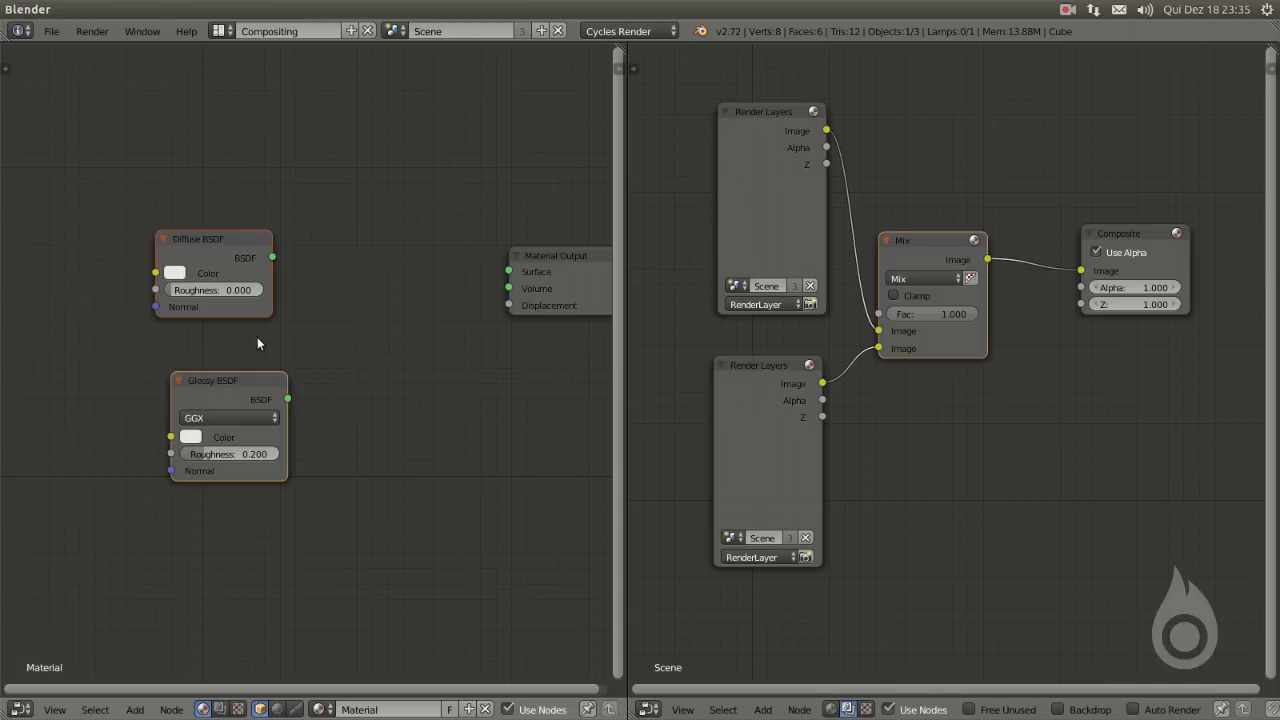
key(ctrl+equal)
key(g)
click(390, 297)
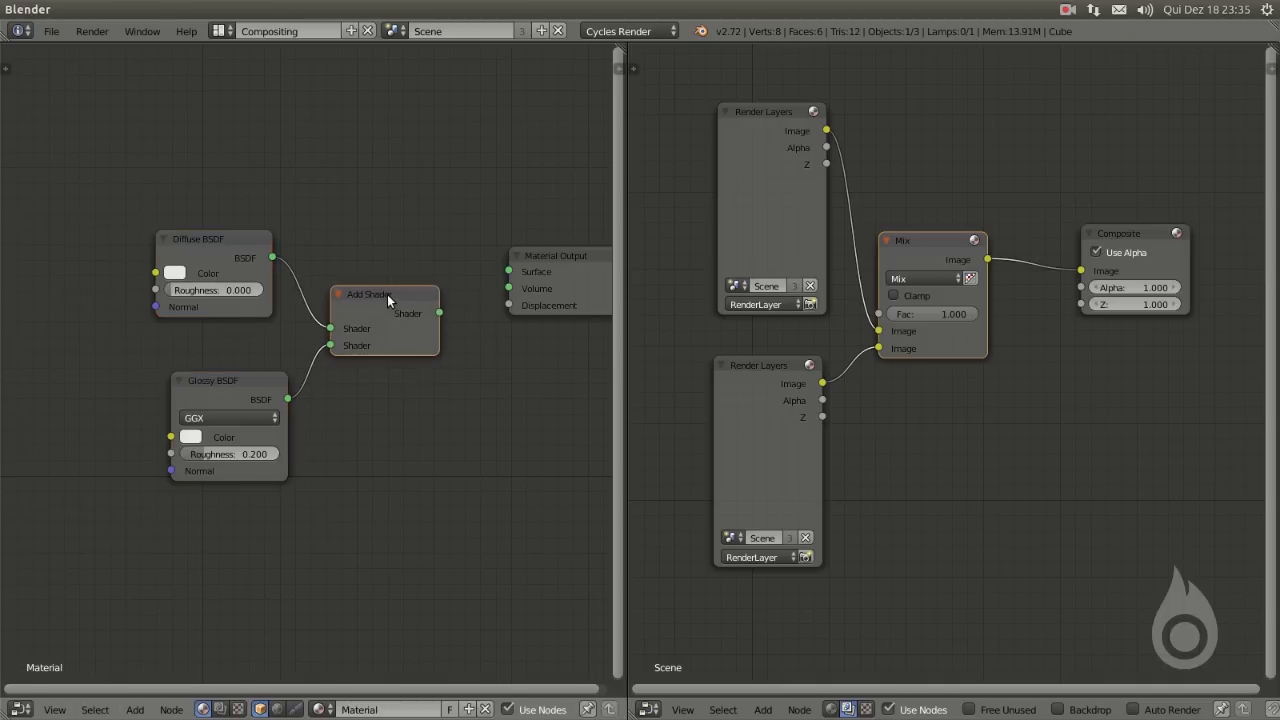
key(ctrl+z)
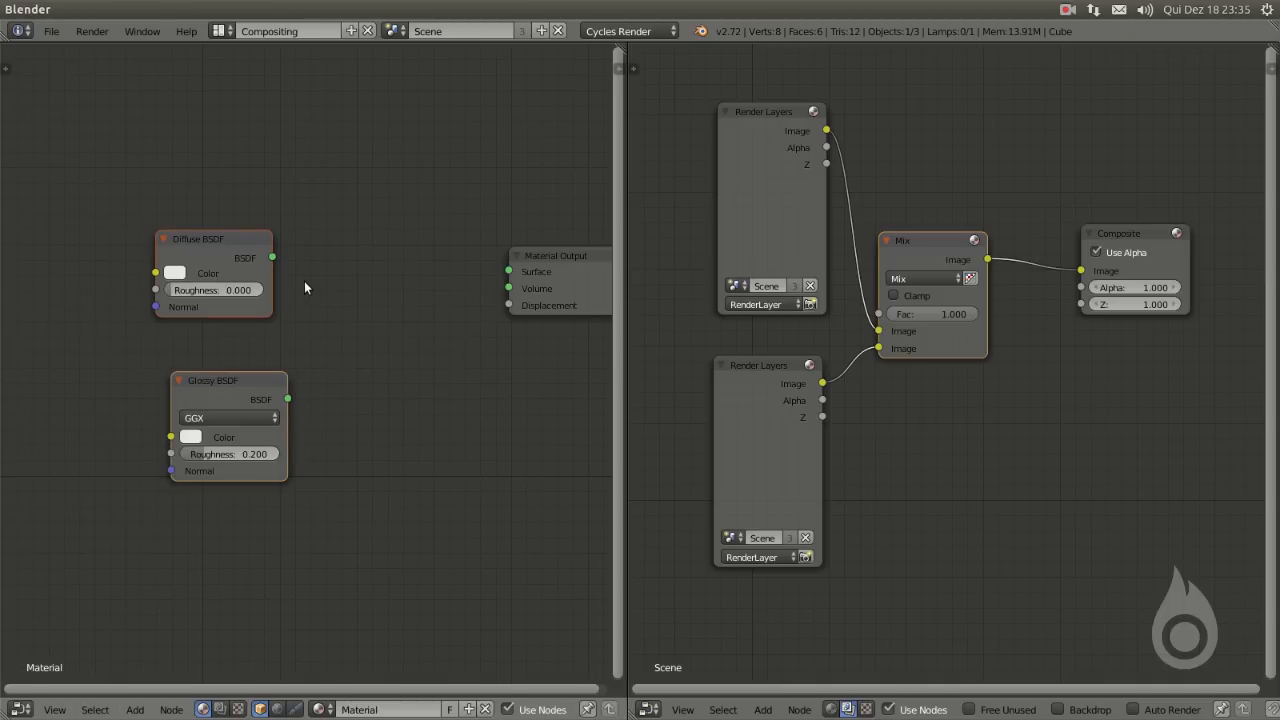
Try merging the Diffuse BSDF and Glossy BSDF with a Mix Shader node, and undo the merge
key(ctrl+0)
key(g)
click(399, 306)
drag(399, 303, 403, 312)
key(ctrl+z)
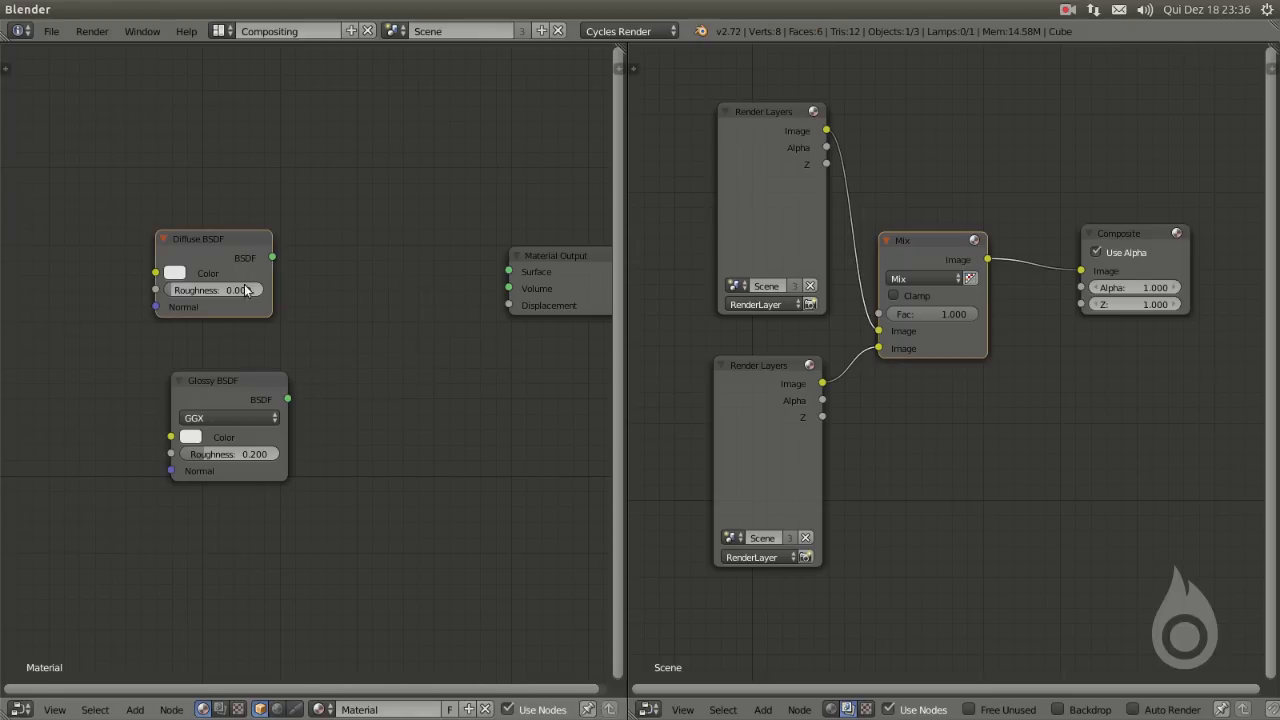
Merge the Diffuse BSDF and Glossy BSDF with a Greater Than math node, and expand and reposition that node
key(ctrl+period)
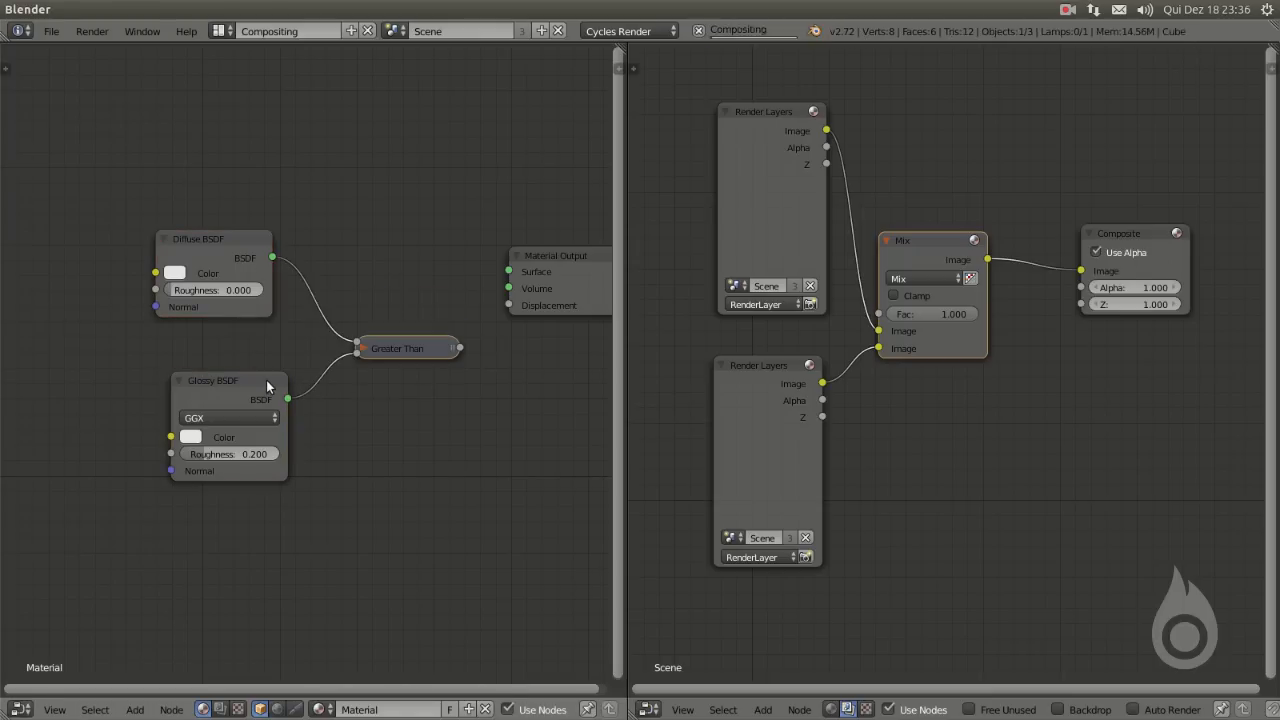
click(363, 348)
drag(362, 348, 364, 310)
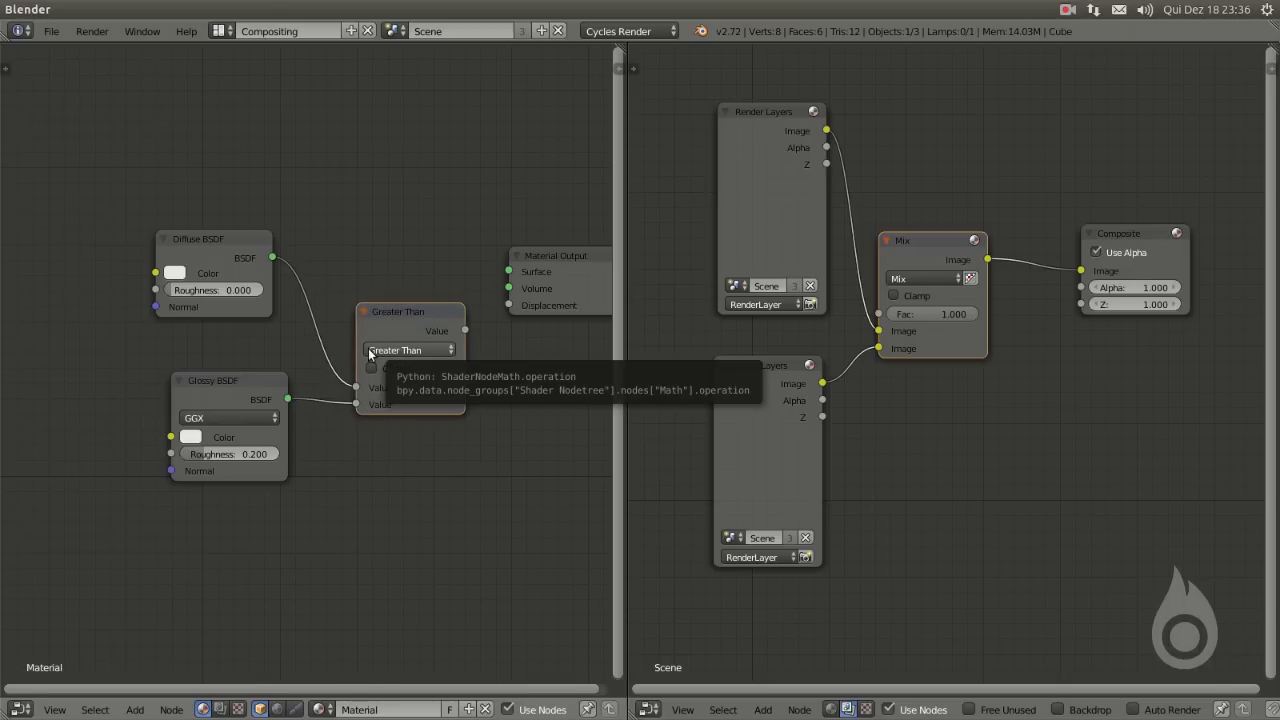
Move the compositor's Mix node slightly closer to the Composite node
middle_drag(846, 277, 977, 523)
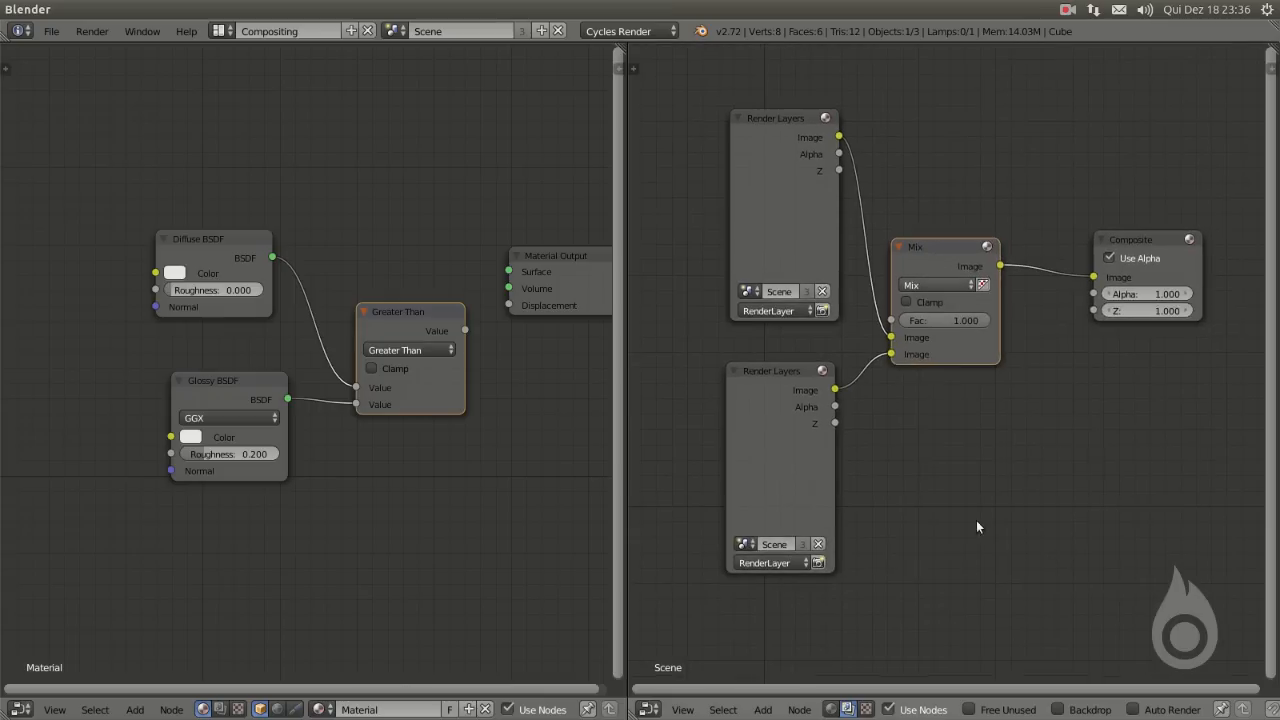
drag(948, 275, 975, 263)
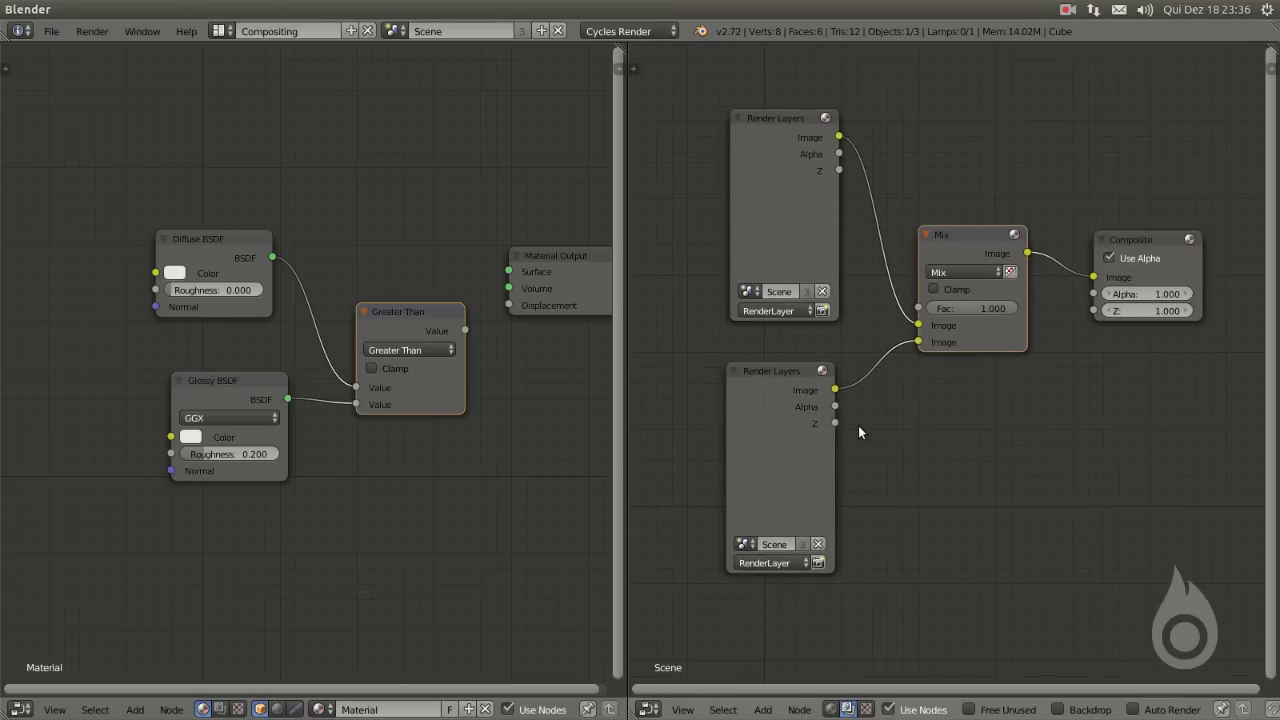
Delete the Greater Than node and merge the Diffuse BSDF and Glossy BSDF with a Mix Shader instead
key(x)
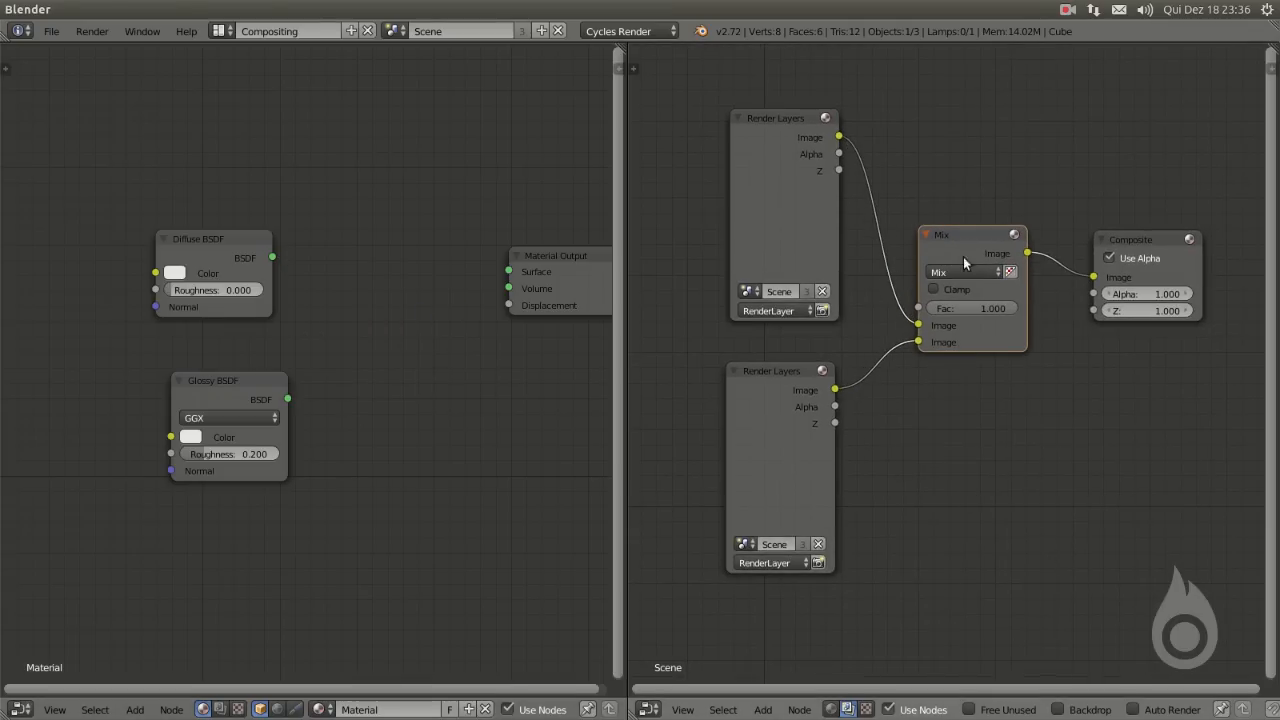
middle_drag(377, 327, 466, 300)
key(ctrl+z)
ctrl+scroll(349, 325, right, 5)
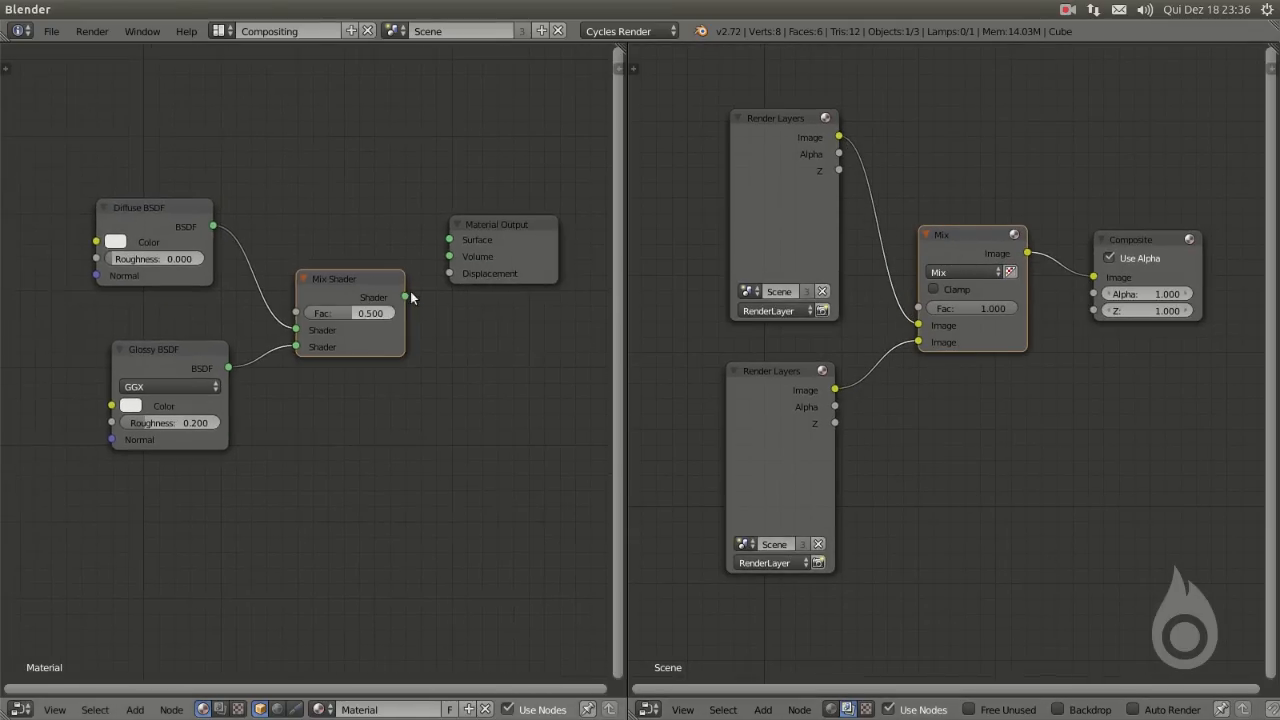
Connect the Mix Shader to the Material Output's Surface input and place it between the shaders and the output
drag(350, 306, 516, 300)
drag(277, 341, 330, 317)
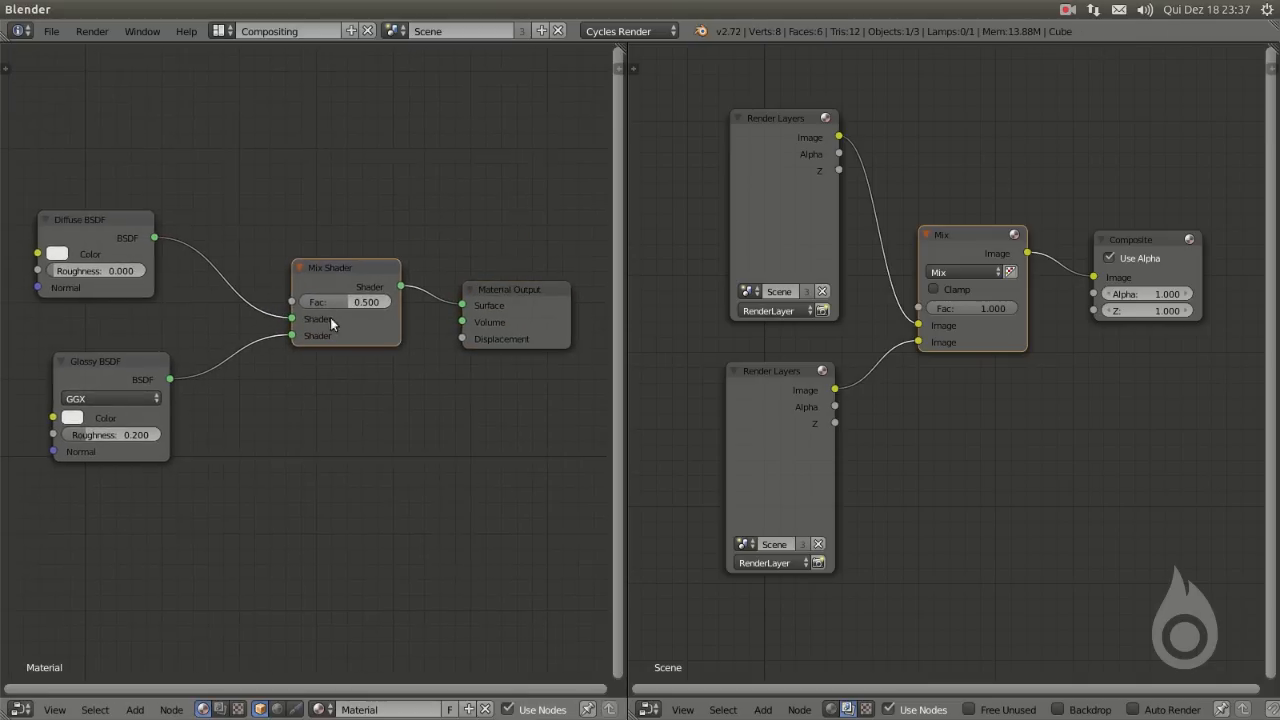
middle_drag(294, 337, 372, 342)
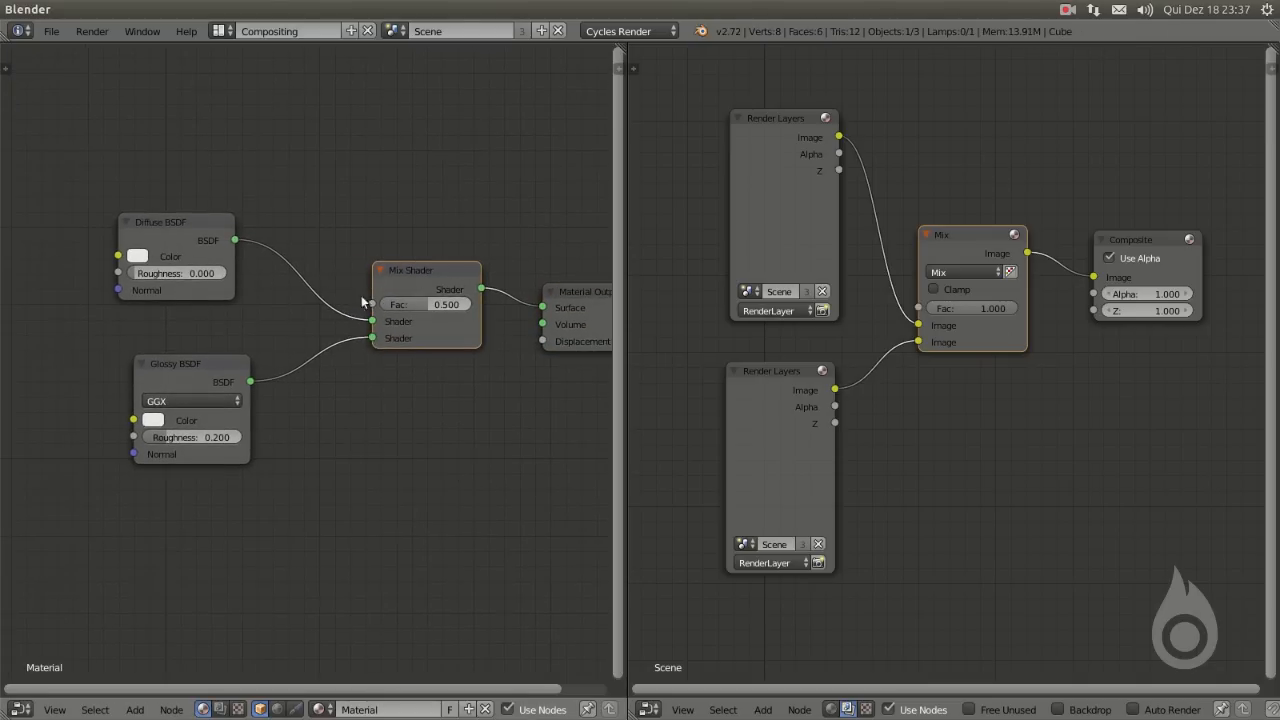
Undo the Mix Shader's last placement and keep it connected to the Material Output's Surface input
key(ctrl+z)
key(f)
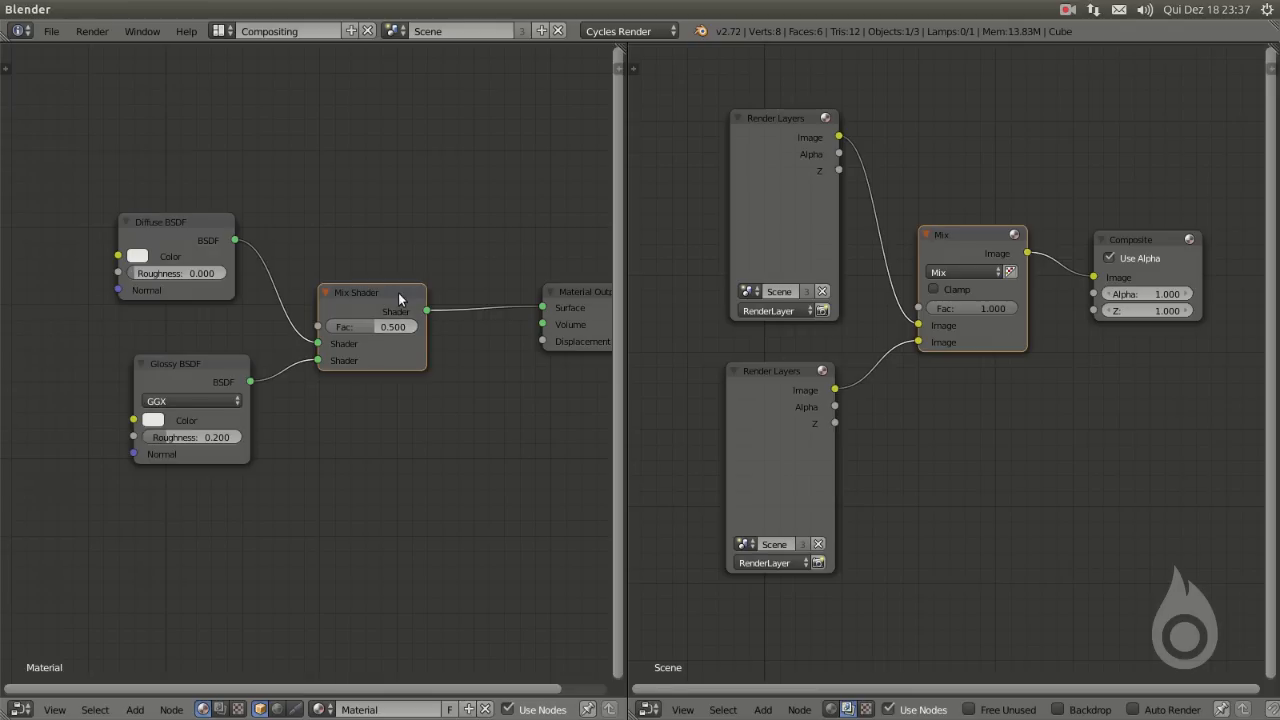
Adjust the Mix Shader's factor up and down in coarse and fine increments, ending at 0.260
ctrl+scroll(399, 299, down, 2)
ctrl+scroll(399, 299, up, 2)
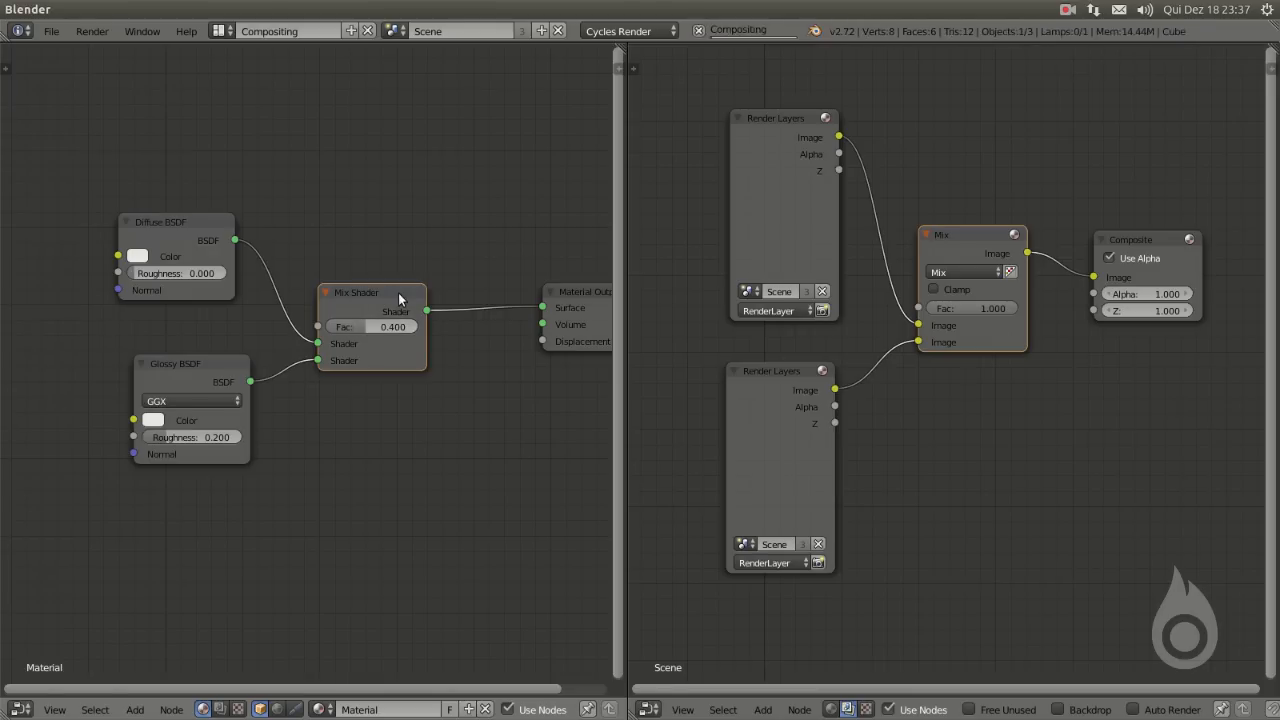
ctrl+scroll(399, 299, down, 1)
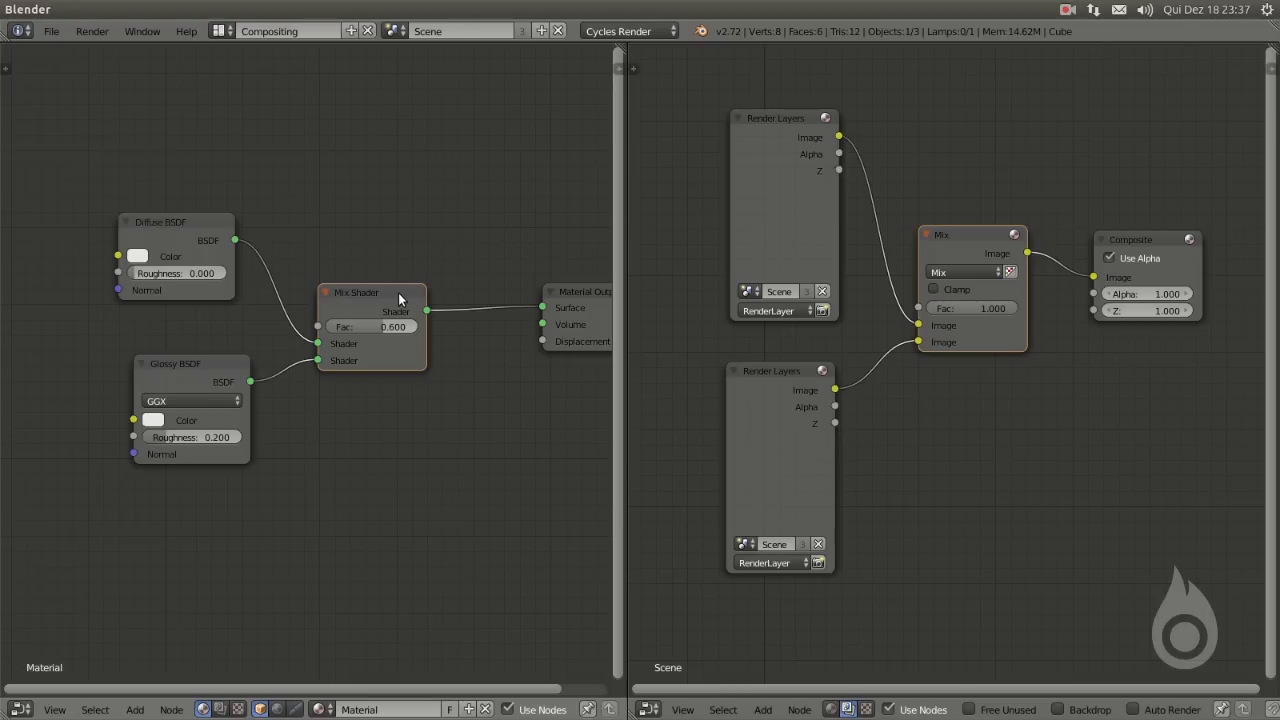
ctrl+scroll(399, 299, down, 4)
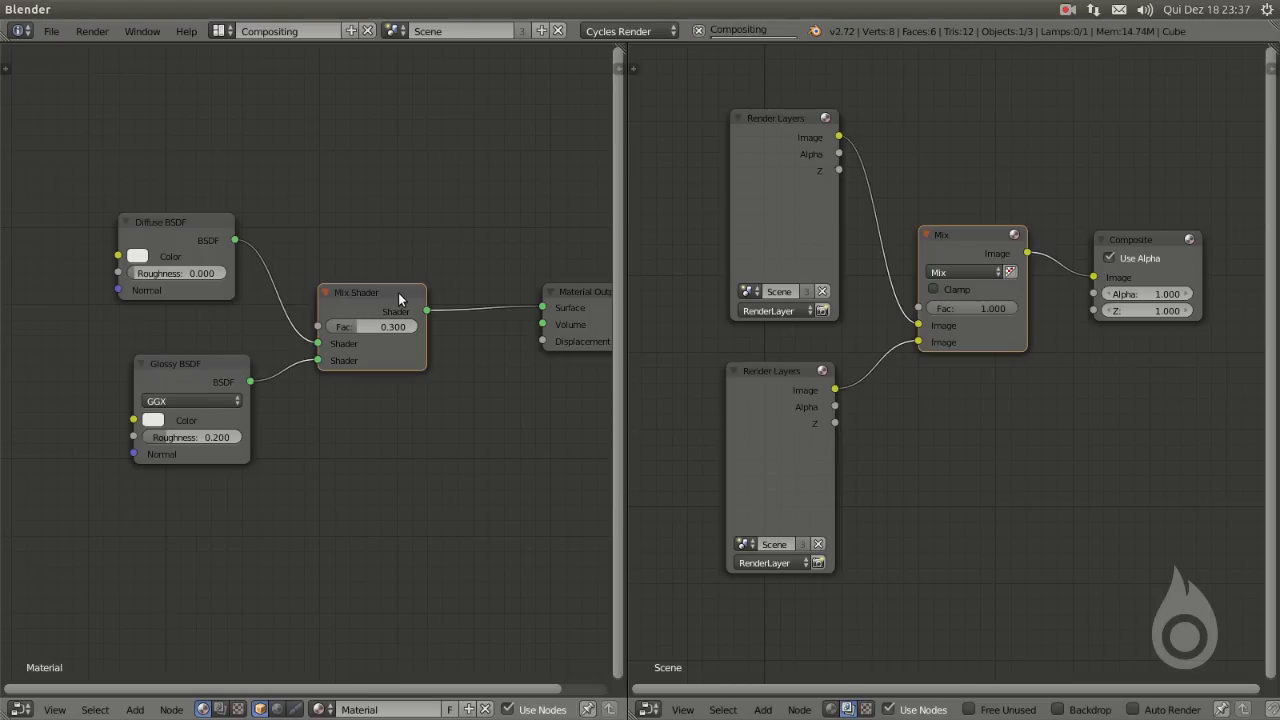
ctrl+scroll(399, 299, up, 1)
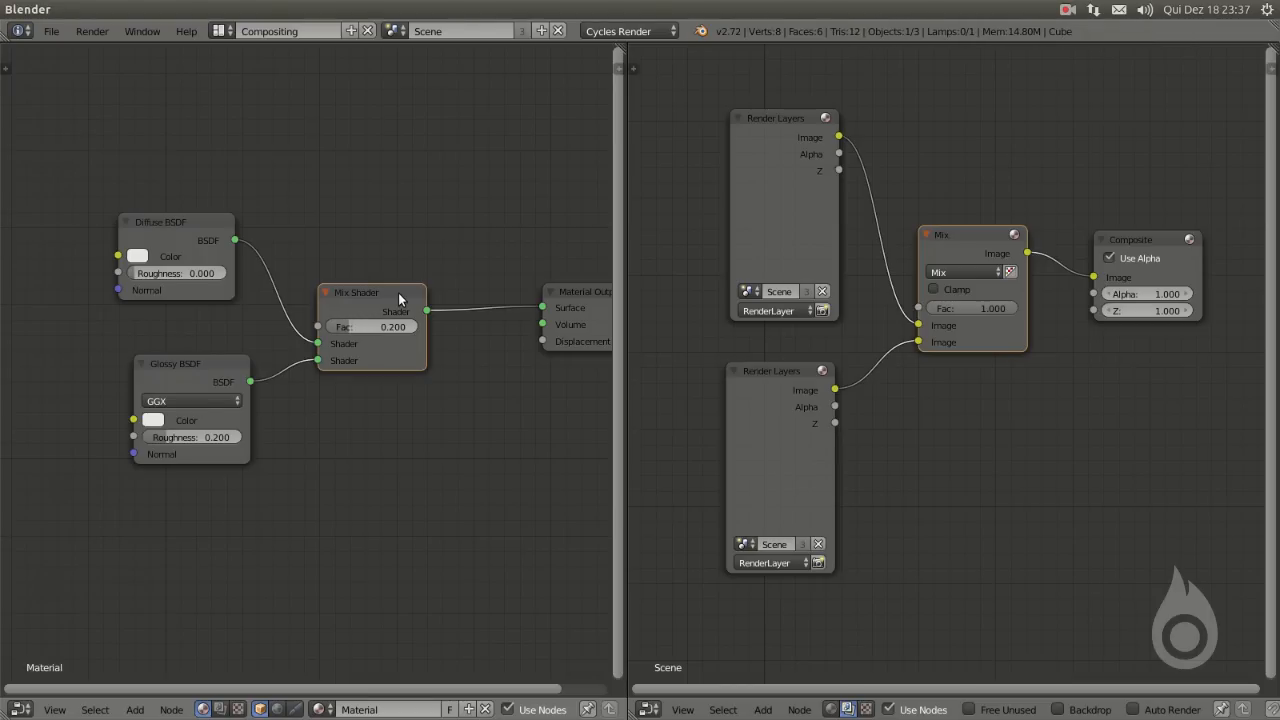
ctrl+scroll(399, 299, up, 6)
ctrl+scroll(399, 299, down, 5)
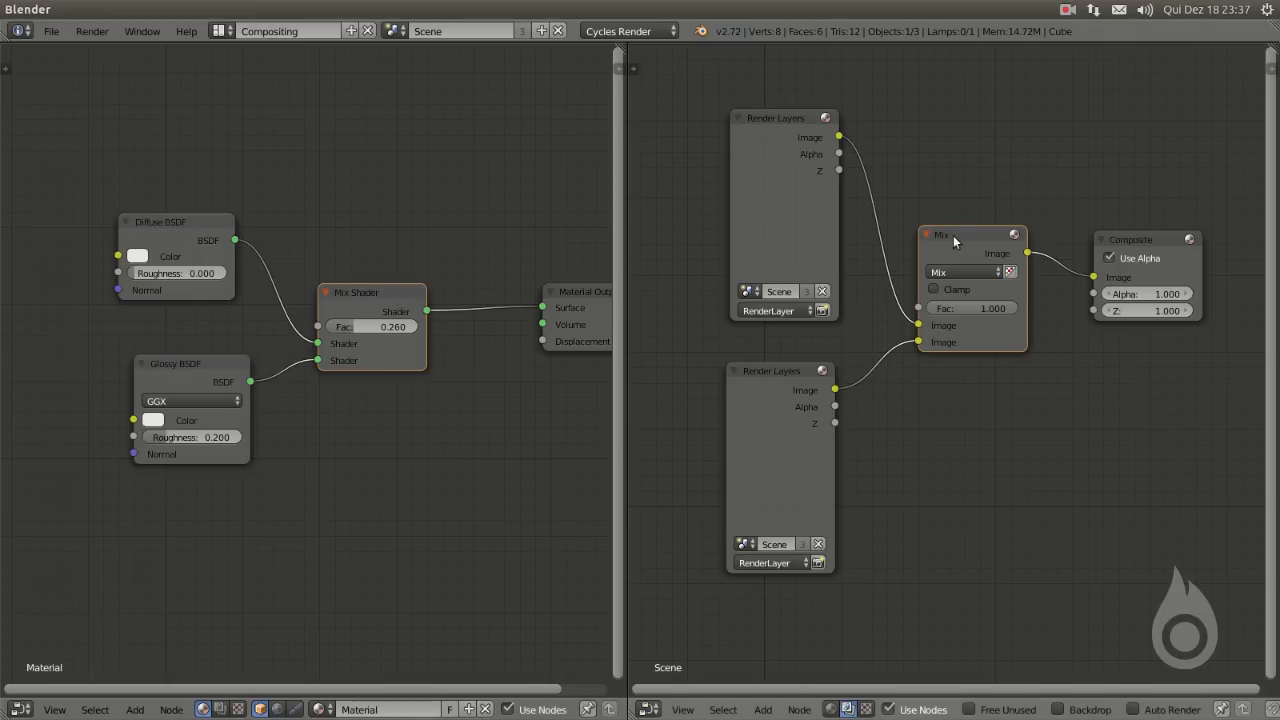
Lower the compositor Mix node's factor to 0.670 and cycle its blend mode through Color and Difference
ctrl+scroll(963, 225, down, 20)
ctrl+scroll(963, 225, up, 1)
ctrl+scroll(953, 251, up, 2)
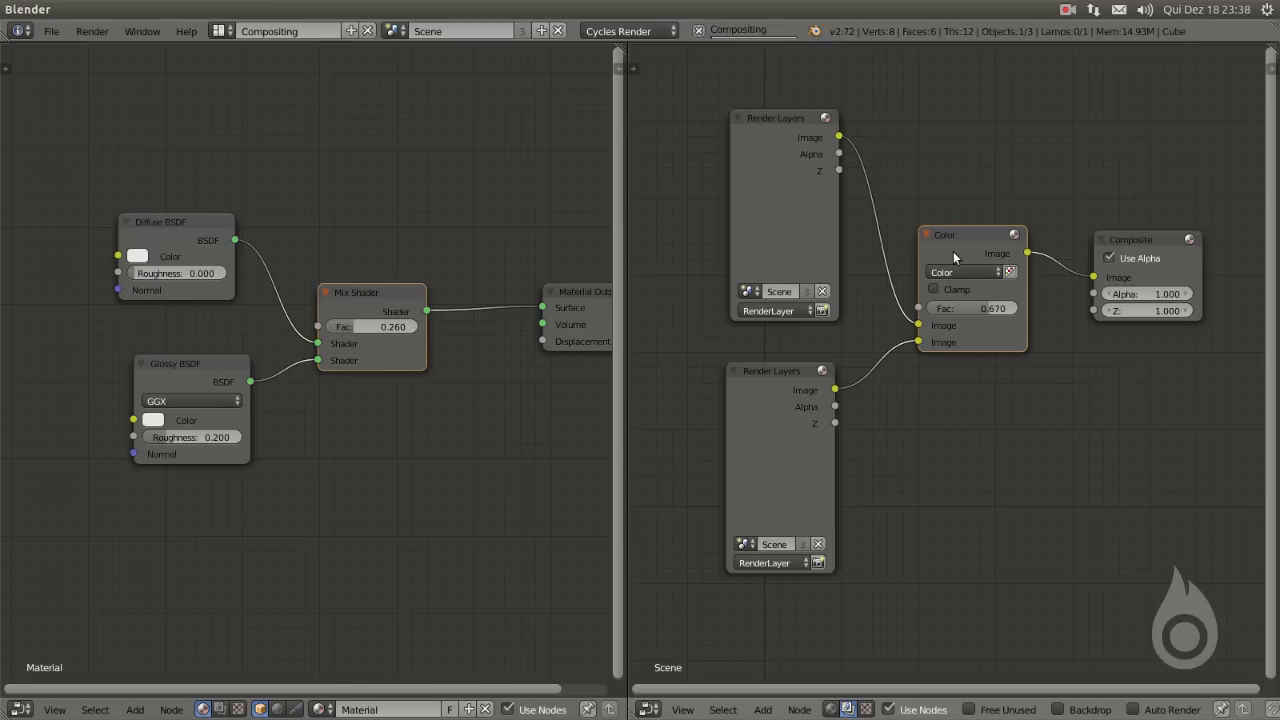
ctrl+scroll(953, 251, up, 7)
ctrl+scroll(959, 246, down, 1)
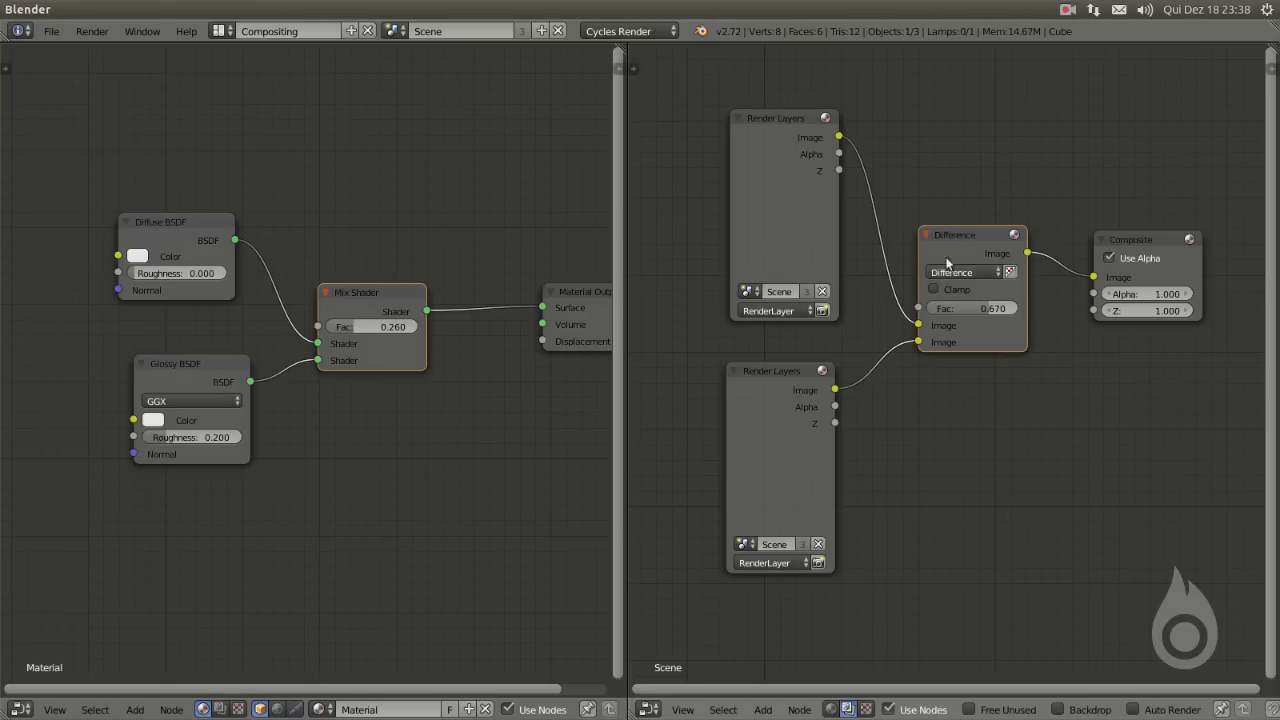
ctrl+scroll(947, 262, down, 3)
Step the compositor blend node's factor and blend mode back and forth, ending at 0.570 and Divide
key(alt+Up)
key(alt+Down)
key(alt+Right)
key(alt+Left)
key(alt+Right)
key(alt+Left)
key(alt+Left)
key(alt+Left)
key(alt+Left)
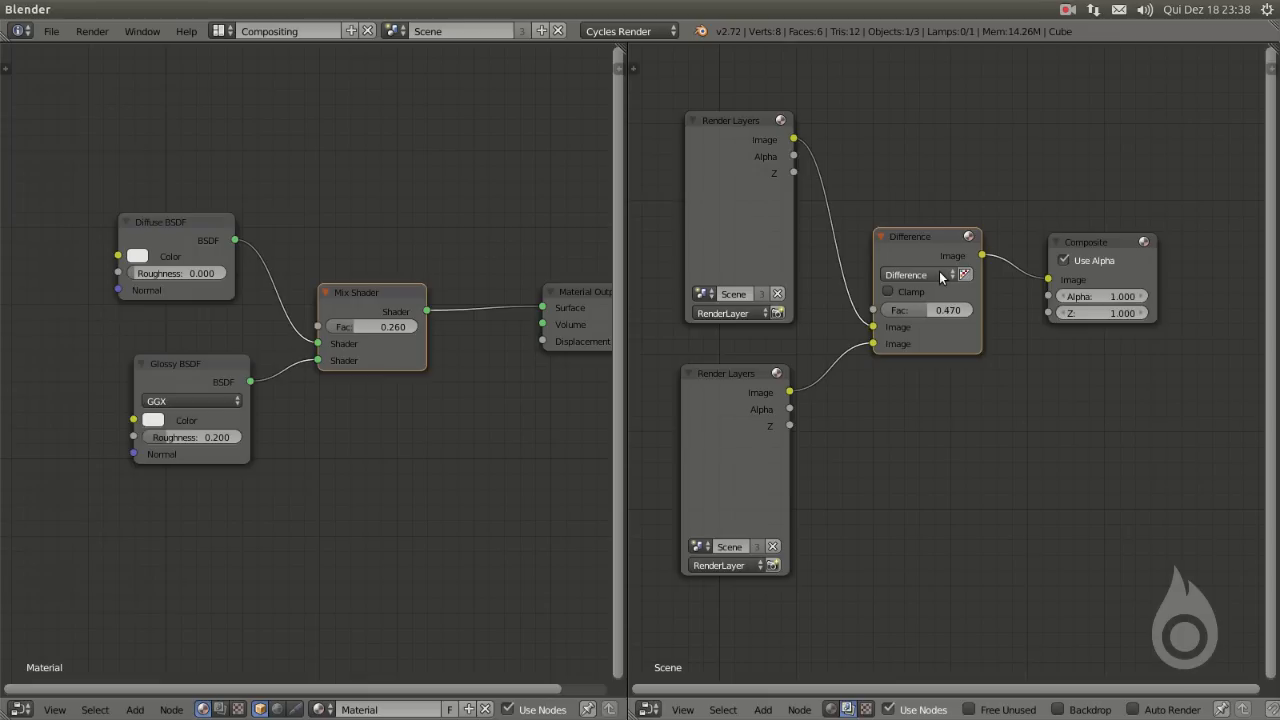
key(alt+Right)
key(alt+Right)
key(alt+Up)
key(alt+Up)
ctrl+scroll(939, 271, down, 2)
Add an Emission shader node below the Glossy BSDF in the material node tree
scroll(390, 426, down, 2)
key(shift+a)
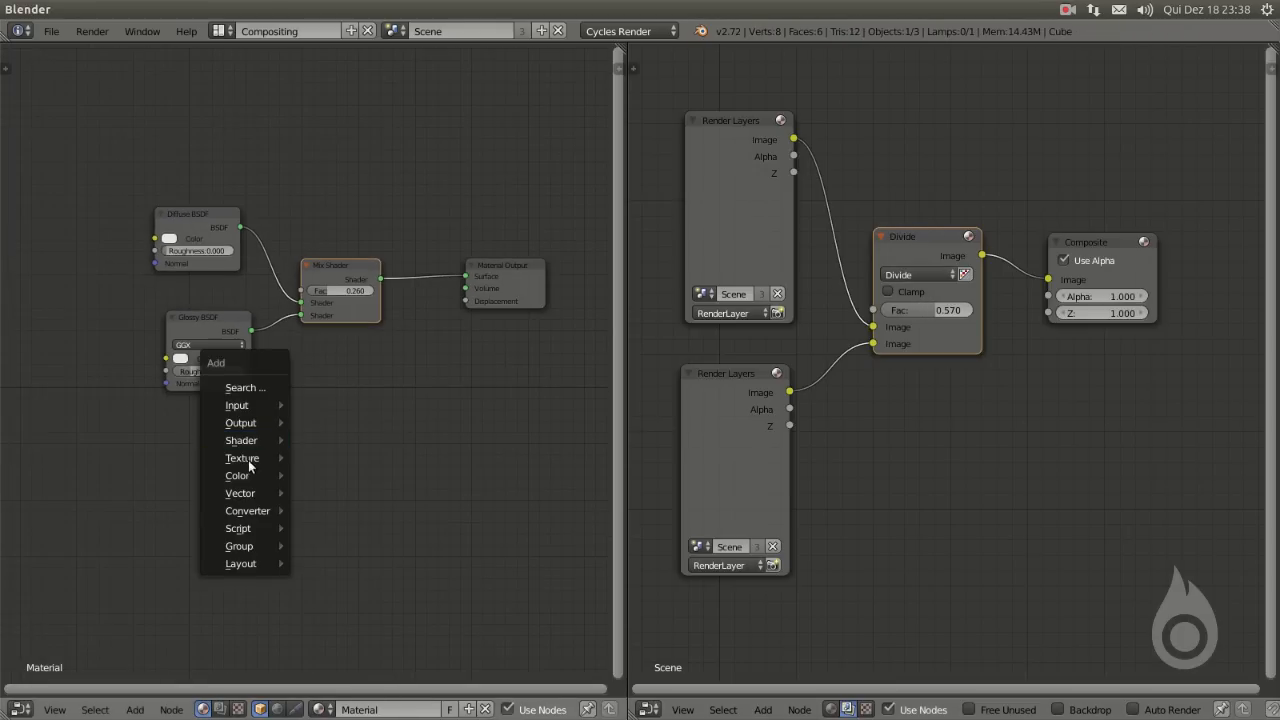
mouse_move(245, 440)
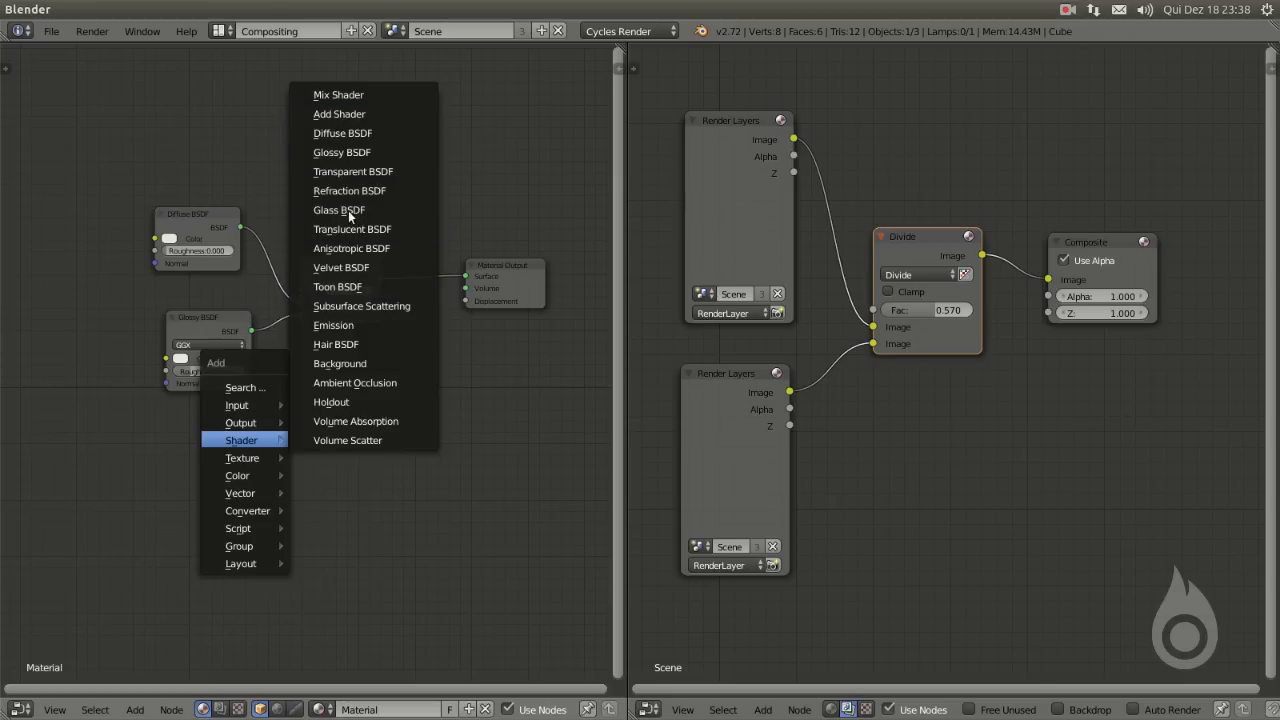
click(351, 320)
click(229, 457)
scroll(260, 445, up, 2)
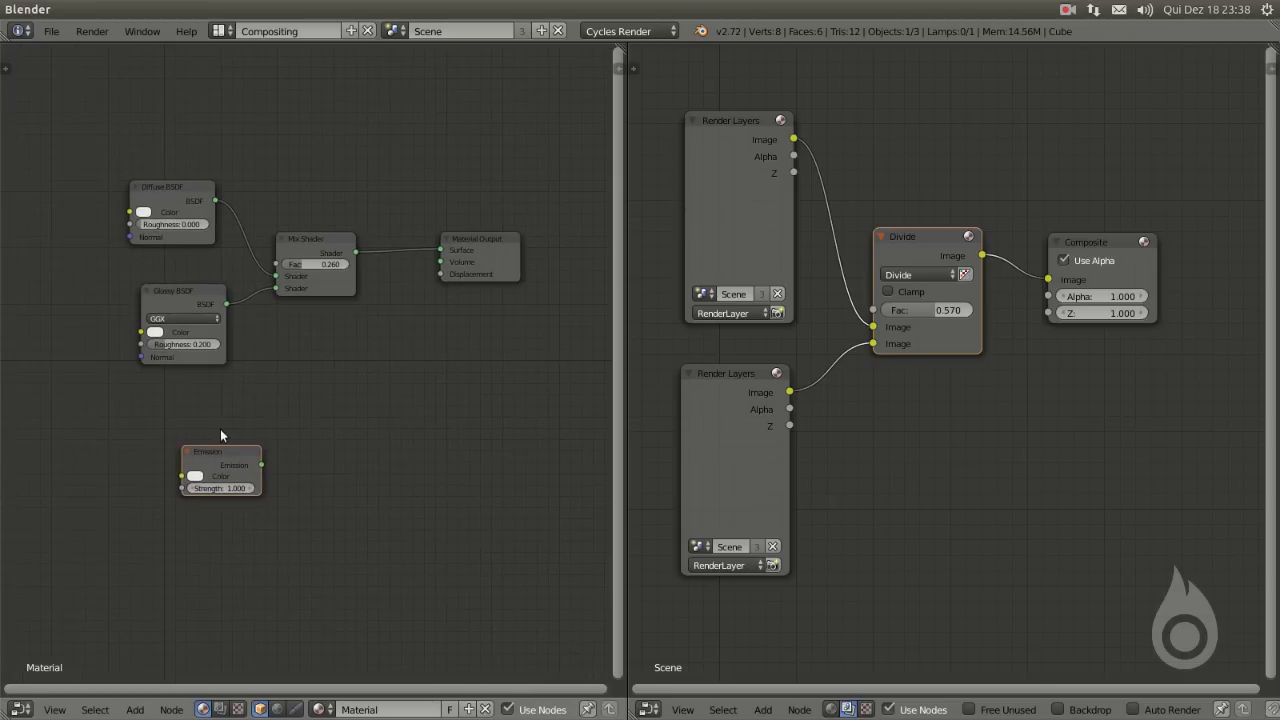
middle_drag(258, 213, 271, 323)
scroll(323, 358, down, 1)
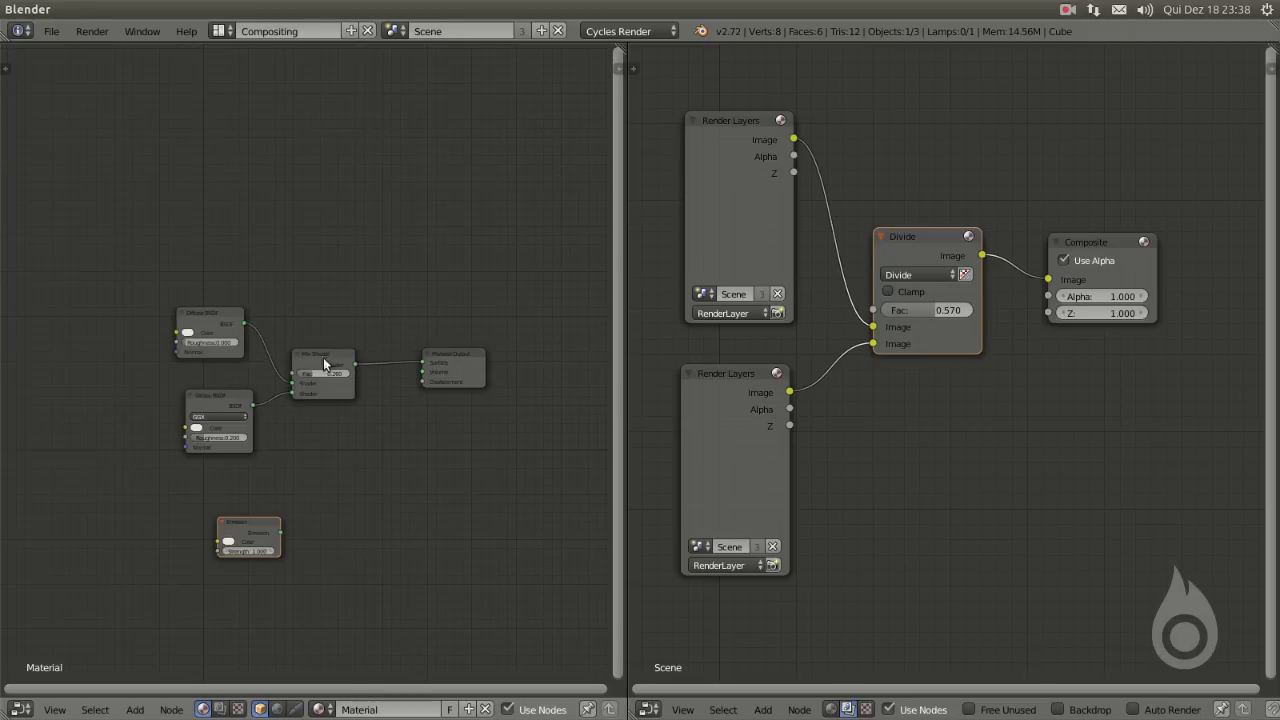
scroll(308, 480, up, 1)
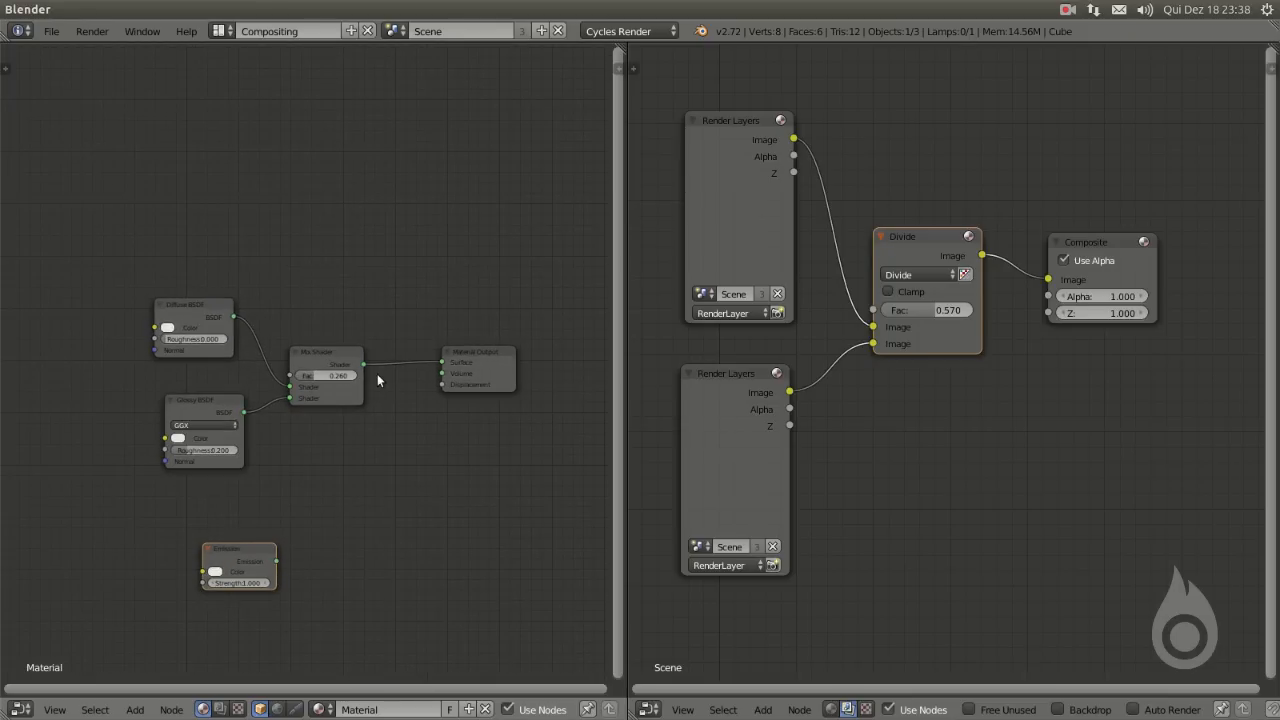
scroll(310, 480, up, 1)
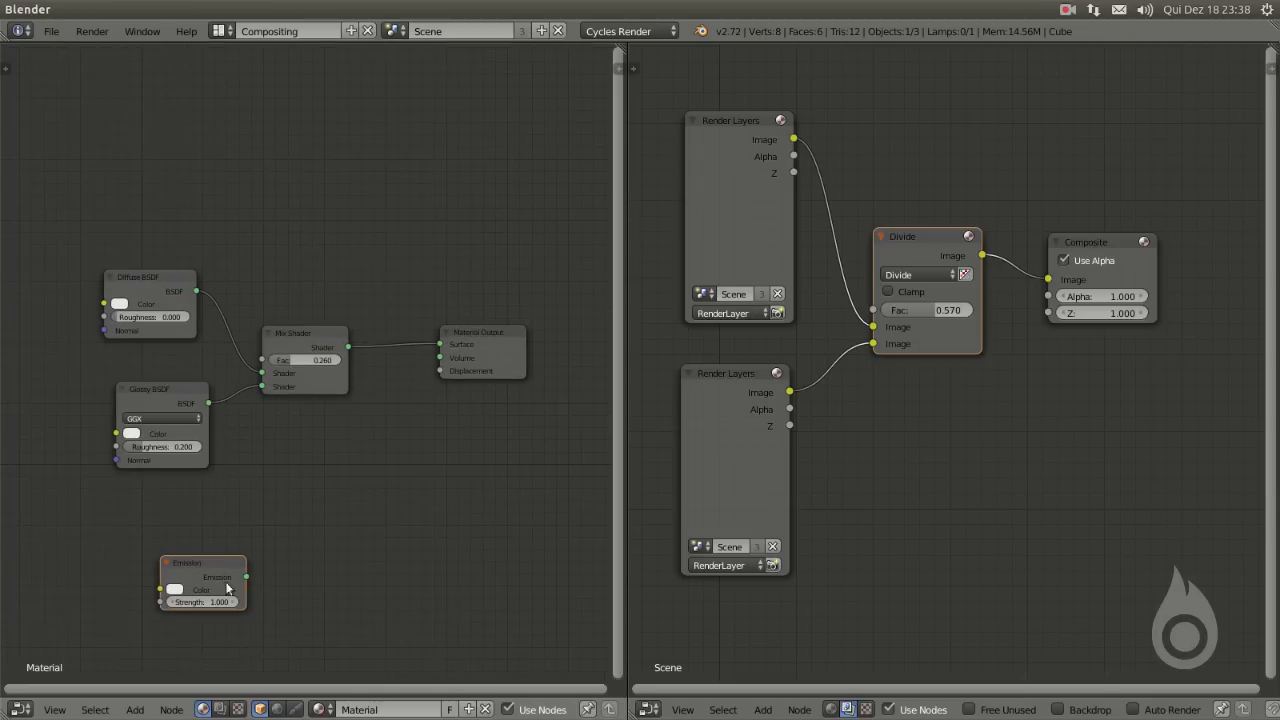
Try linking the Emission node to the Glossy BSDF, undo the link, and place the Emission node unconnected below it
drag(227, 589, 192, 573)
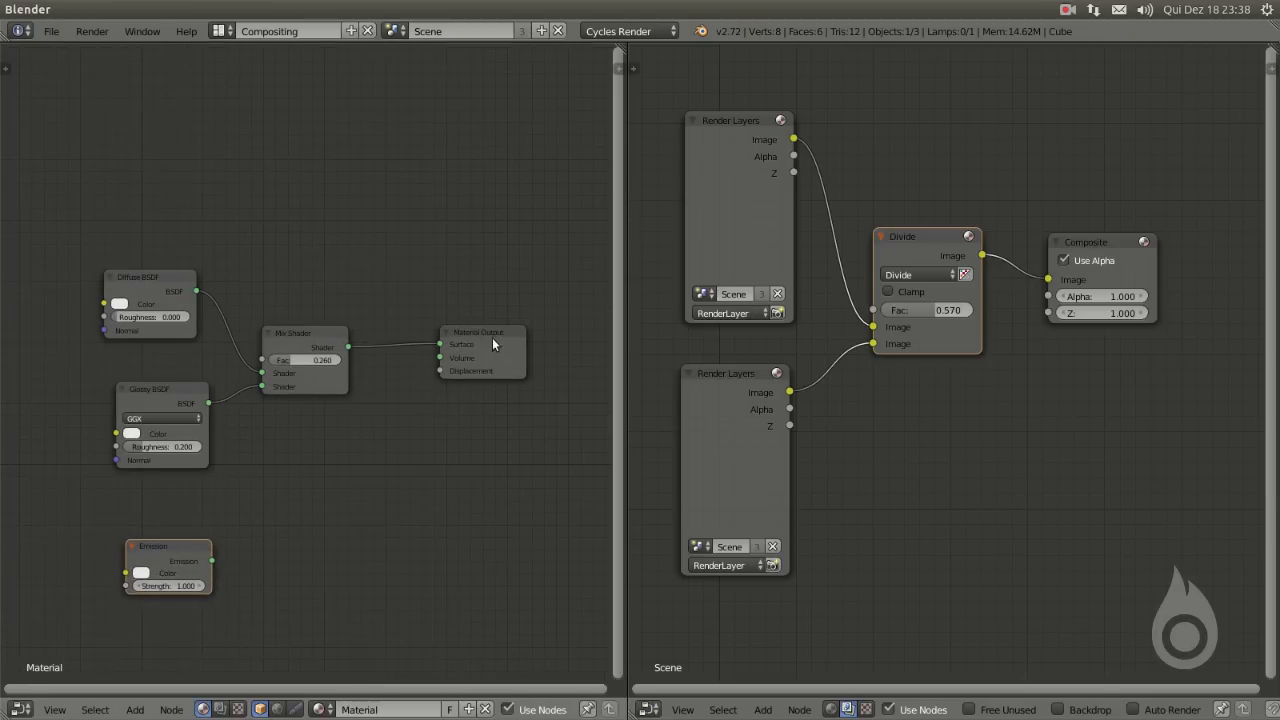
drag(143, 397, 148, 401)
drag(183, 546, 120, 436)
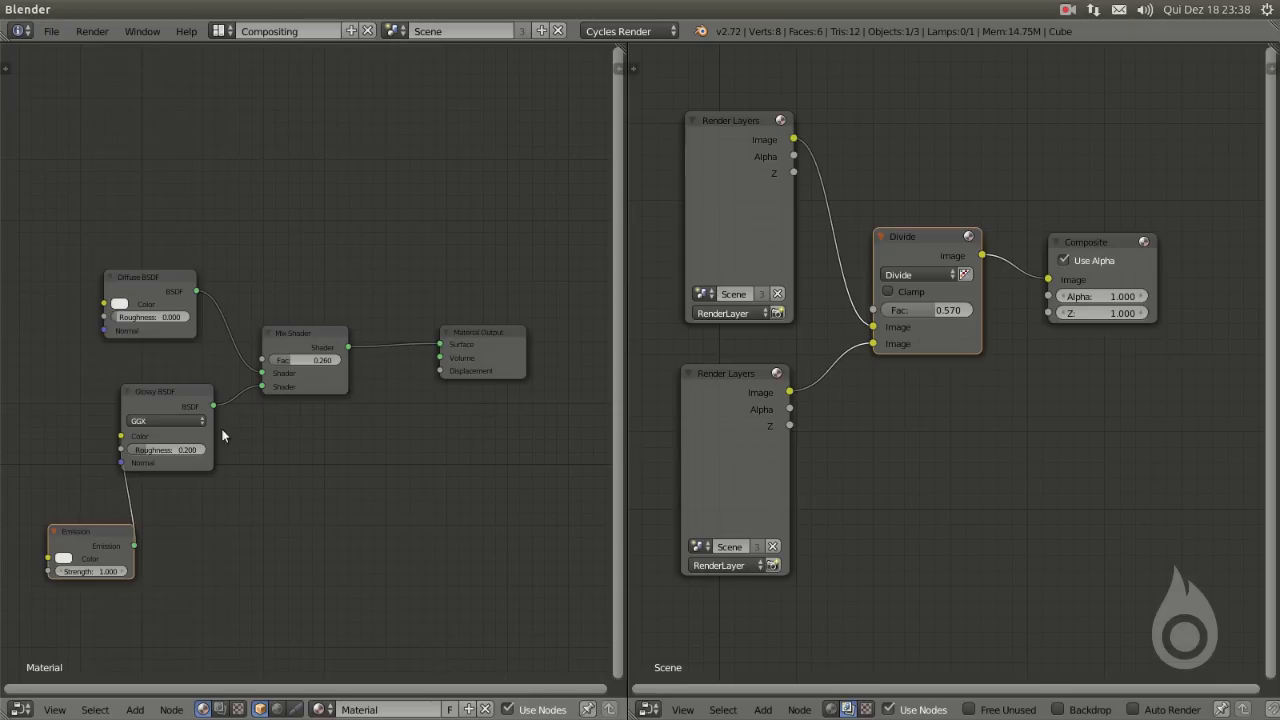
key(ctrl+z)
drag(88, 531, 255, 538)
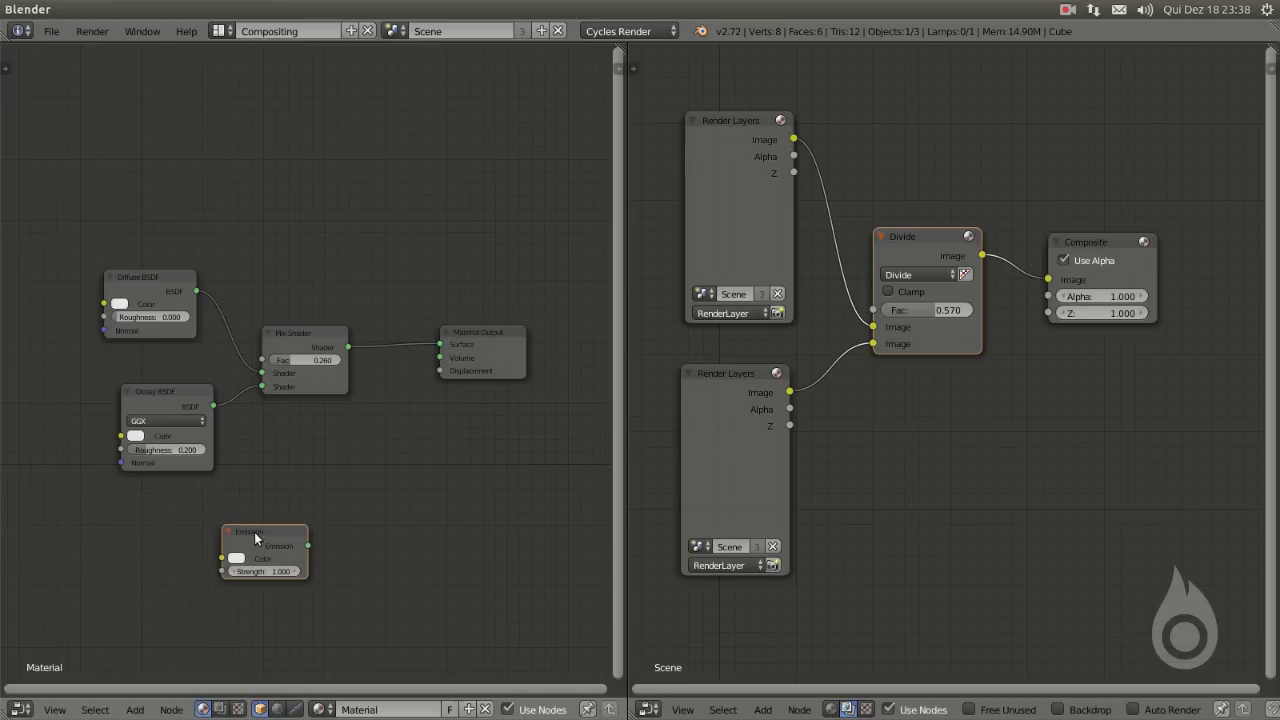
Delete all unused nodes from the material node tree, removing the unconnected Emission node
click(346, 411)
key(alt+x)
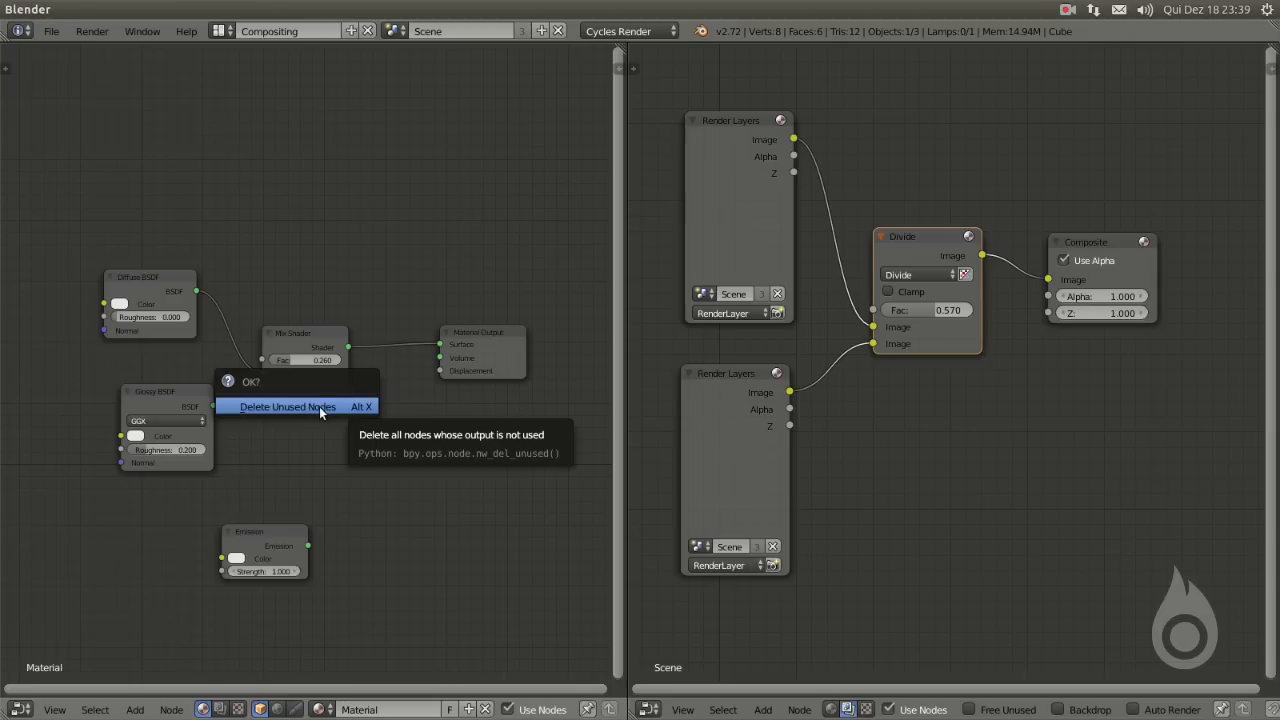
click(318, 406)
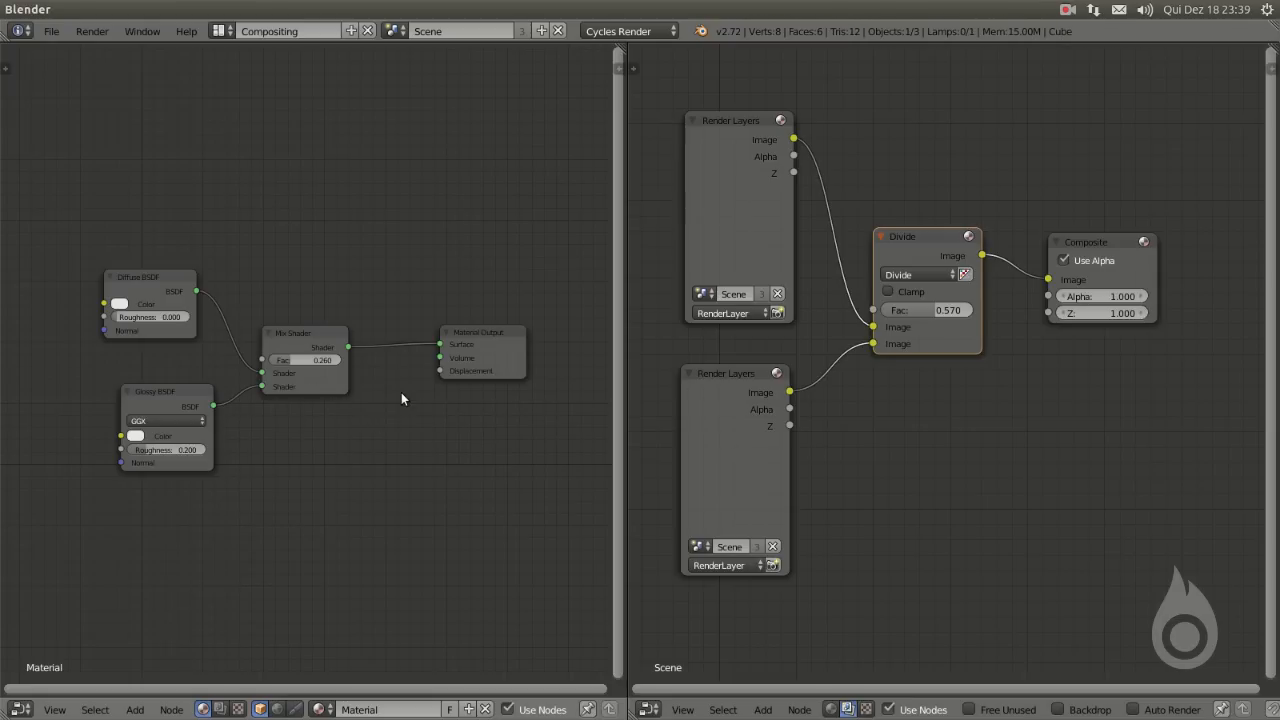
Change the compositing node editor to a 3D View and show the cube in perspective with Rendered viewport shading
click(648, 709)
click(665, 685)
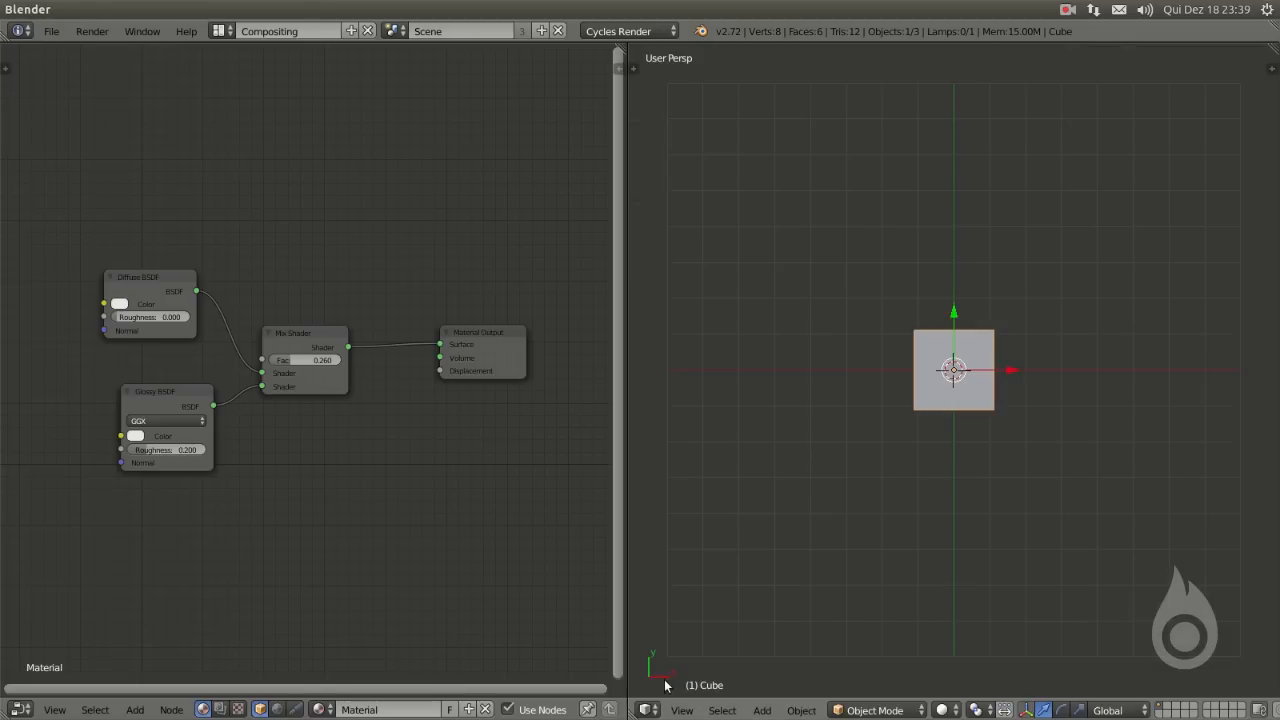
mouse_move(835, 496)
middle_down()
mouse_move(928, 489)
mouse_move(897, 480)
mouse_move(895, 495)
mouse_move(944, 512)
middle_up()
scroll(928, 489, up, 4)
click(948, 710)
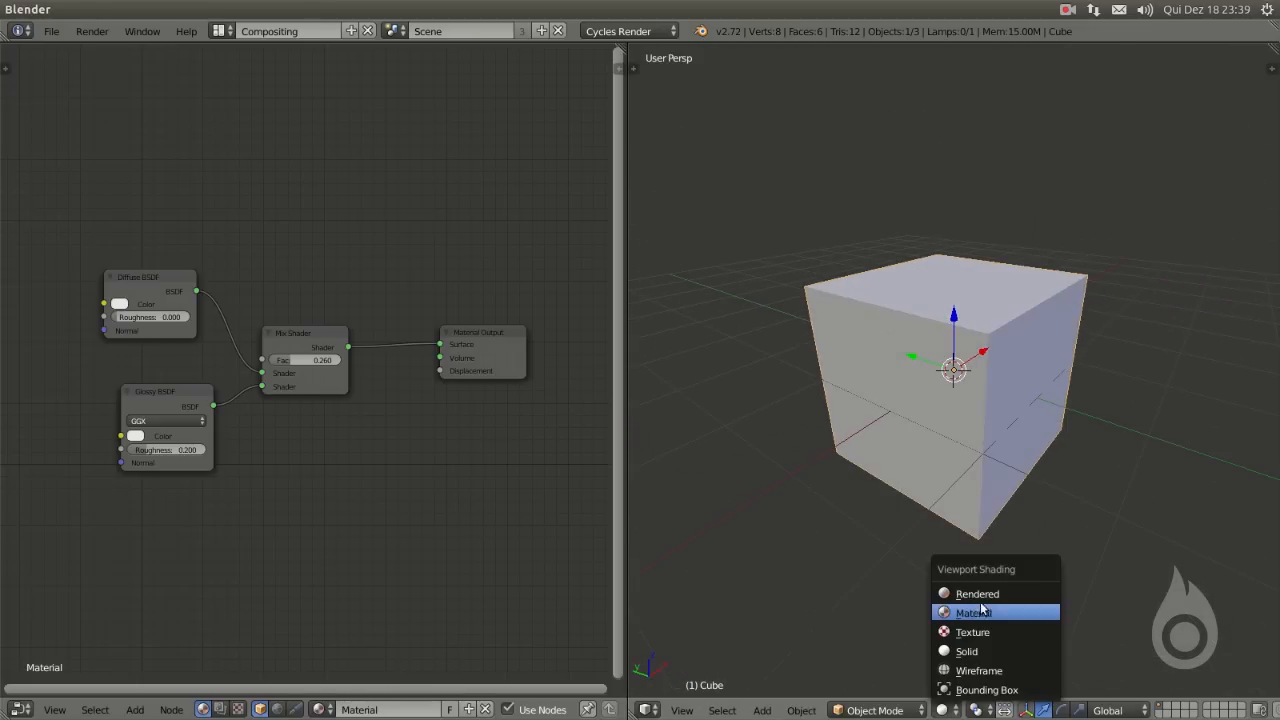
click(986, 598)
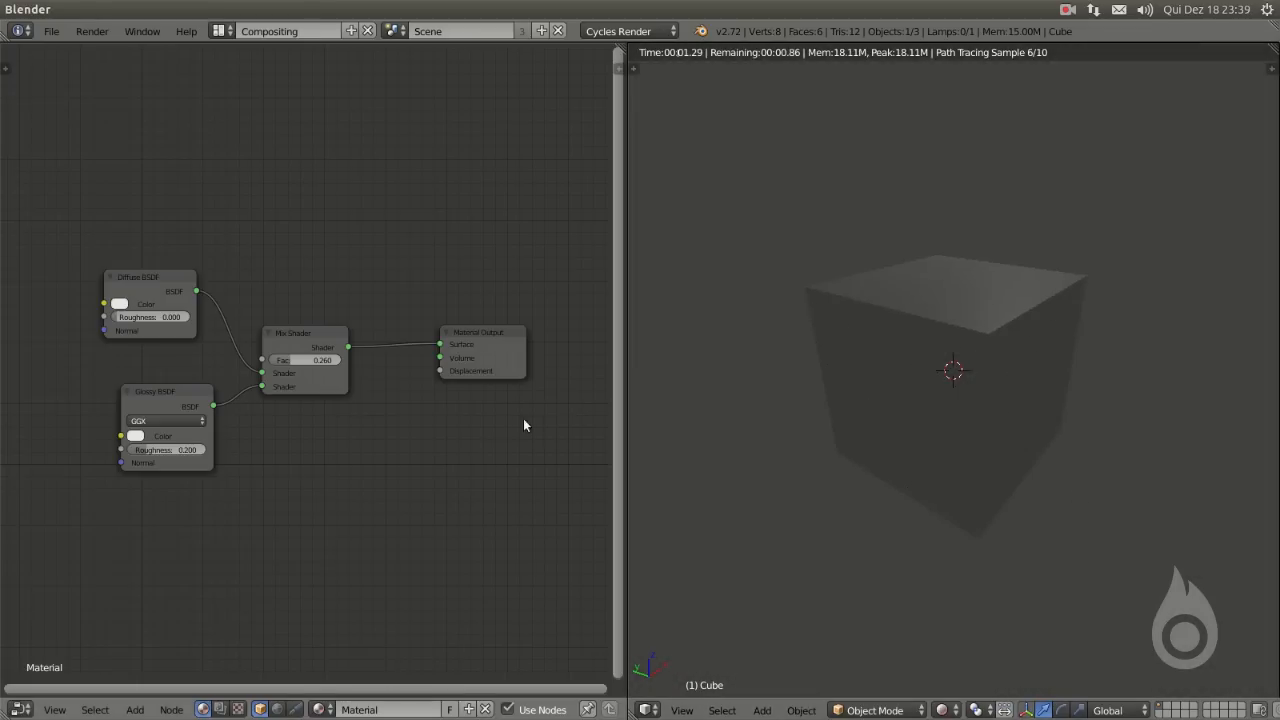
Preview the Diffuse BSDF alone by routing it directly to the Material Output with Node Wrangler
middle_drag(259, 428, 340, 416)
scroll(337, 380, down, 1)
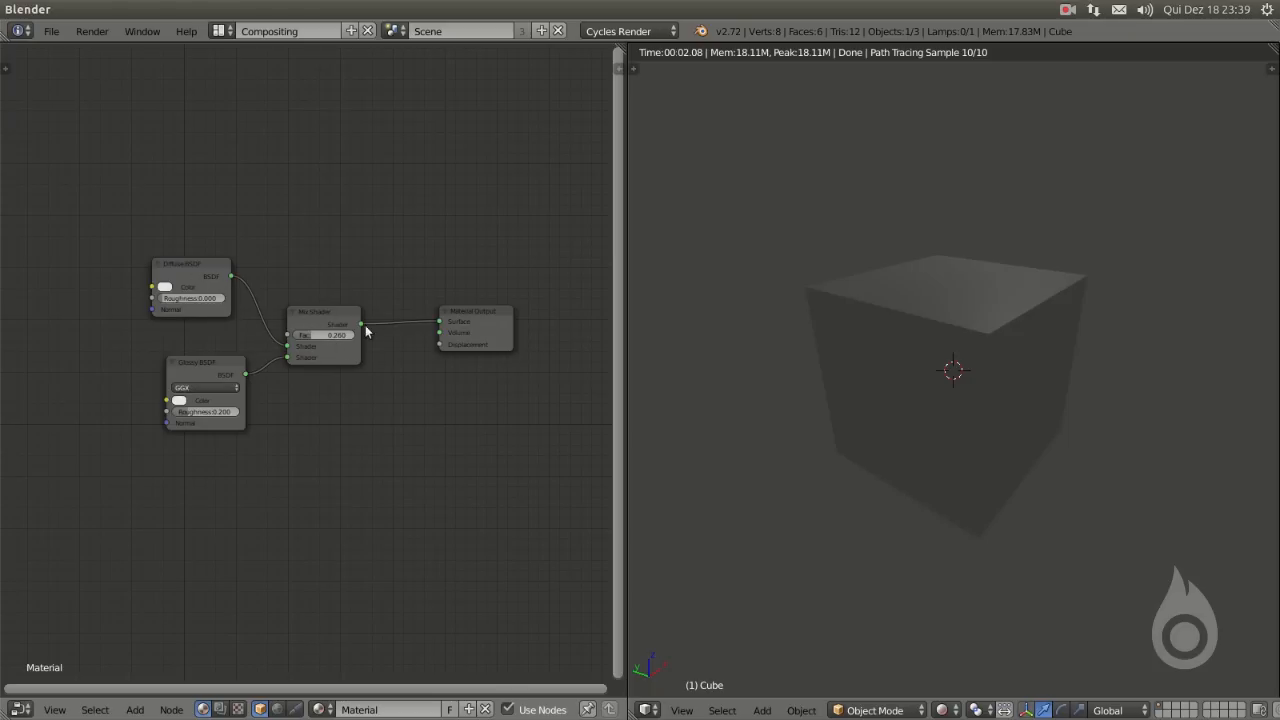
ctrl+shift+click(195, 270)
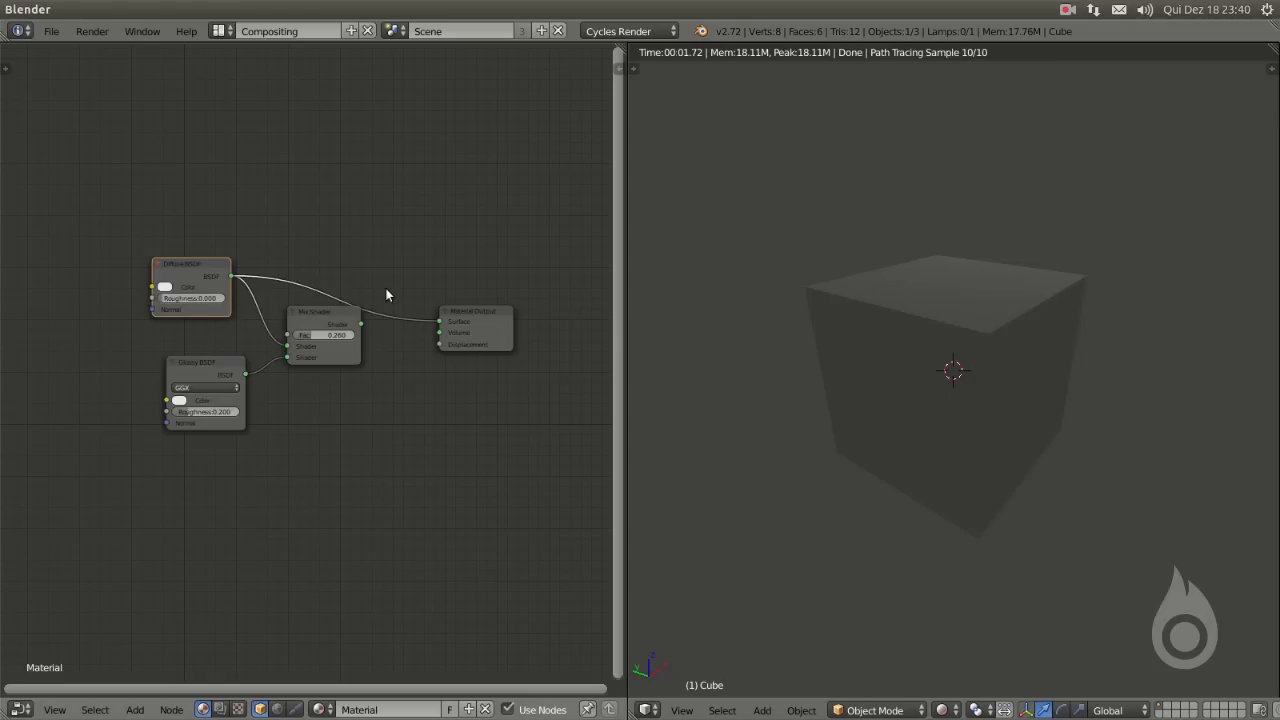
Switch the node editor to the compositing nodes, preview the lower Render Layers node through a Viewer, and place that Viewer below the Composite node
click(221, 709)
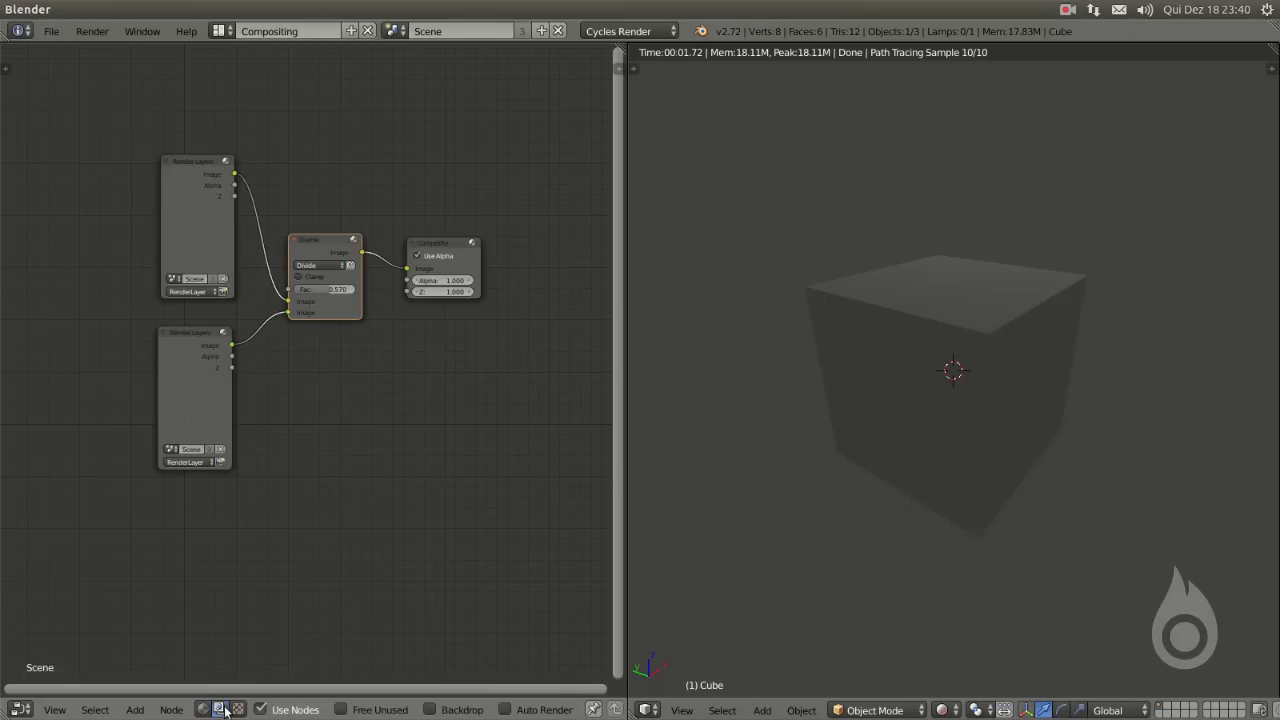
ctrl+shift+click(201, 394)
drag(325, 313, 405, 375)
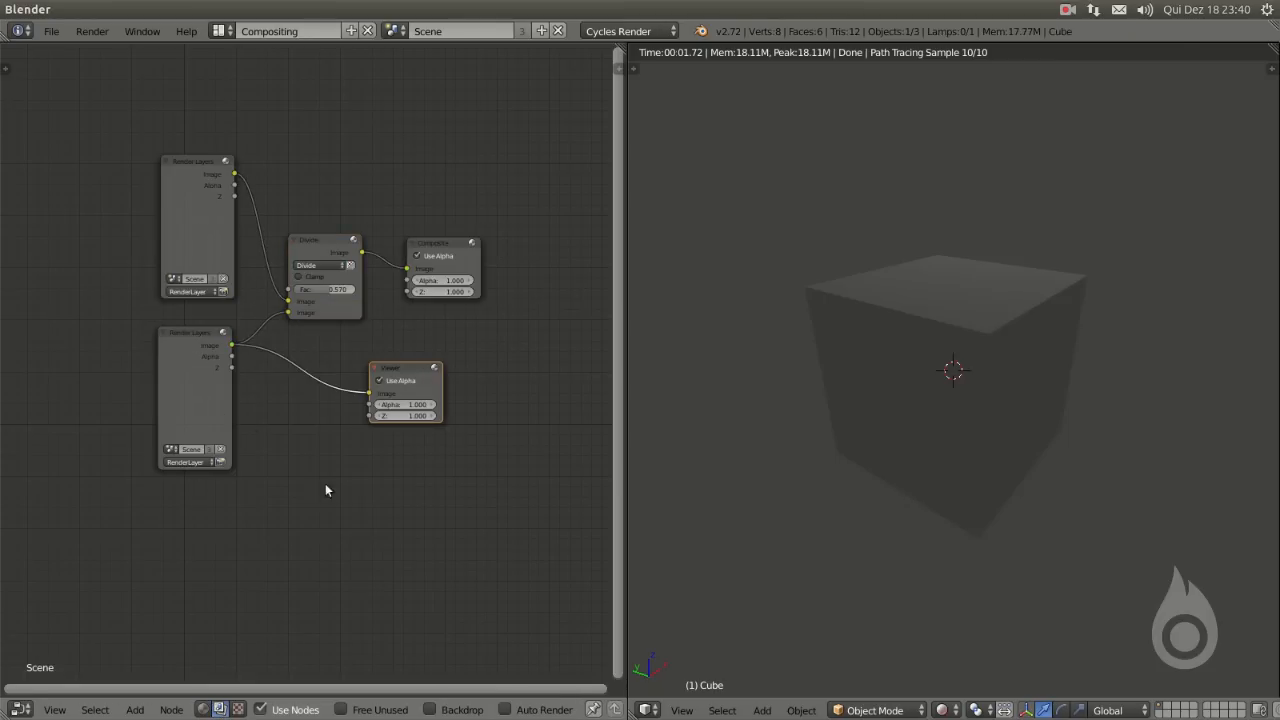
Preview the upper Render Layers, lower Render Layers and Divide nodes in turn through the Viewer, and reposition the Viewer node
ctrl+shift+click(202, 242)
ctrl+shift+click(203, 370)
ctrl+shift+click(320, 250)
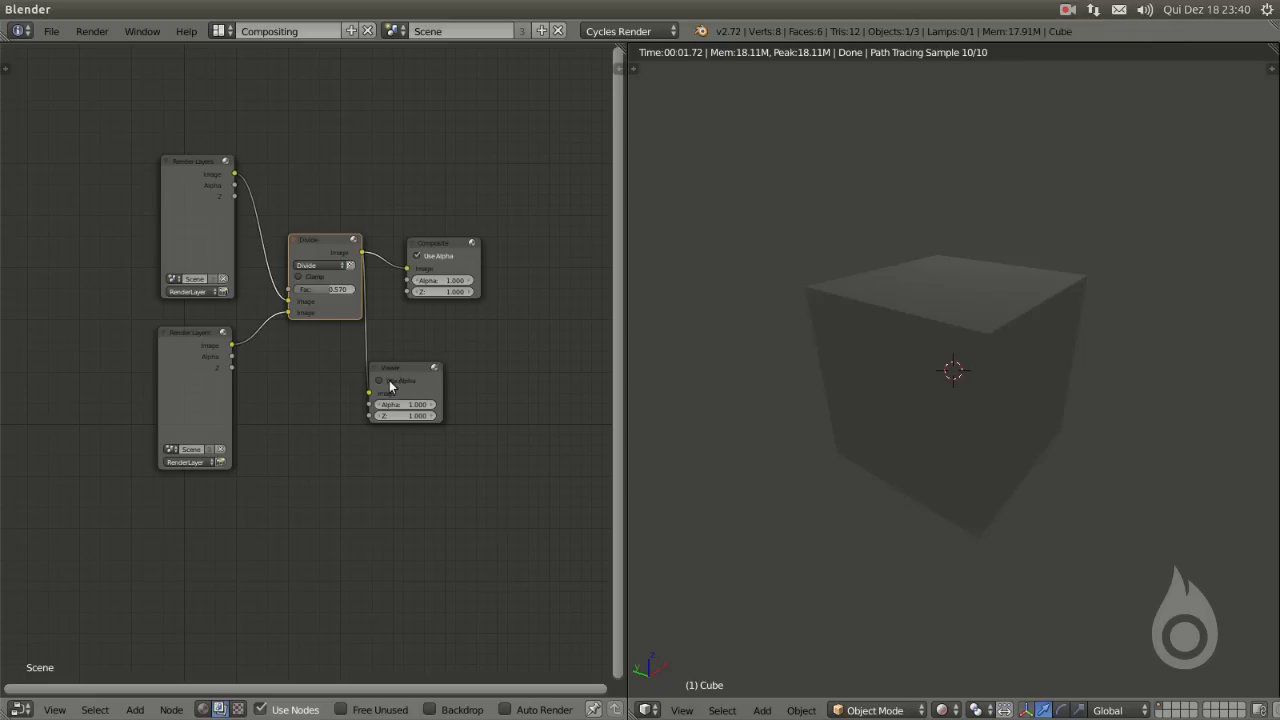
key(g)
click(463, 344)
Return to the material nodes and preview the Diffuse BSDF, Mix Shader and Glossy BSDF alternately, ending on the Glossy BSDF
click(203, 709)
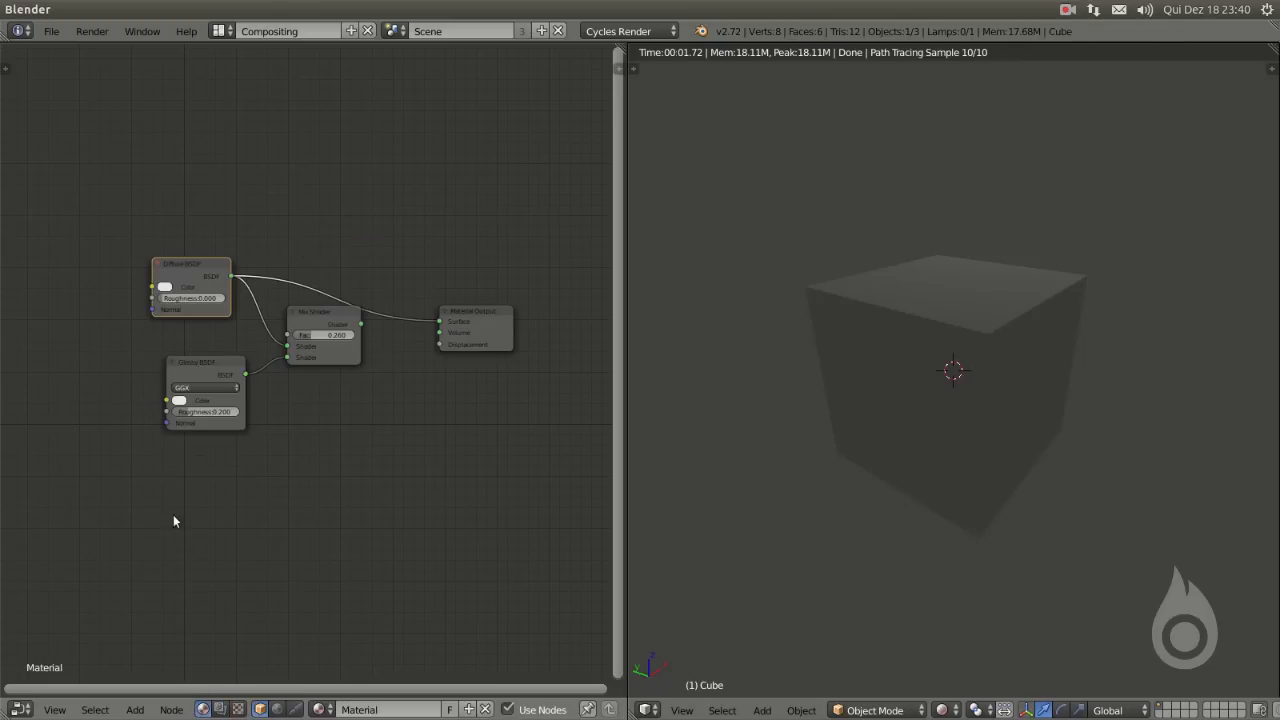
middle_drag(174, 517, 286, 511)
ctrl+shift+click(265, 291)
ctrl+shift+click(405, 322)
ctrl+shift+click(290, 372)
ctrl+shift+click(266, 282)
ctrl+shift+click(405, 328)
click(290, 368)
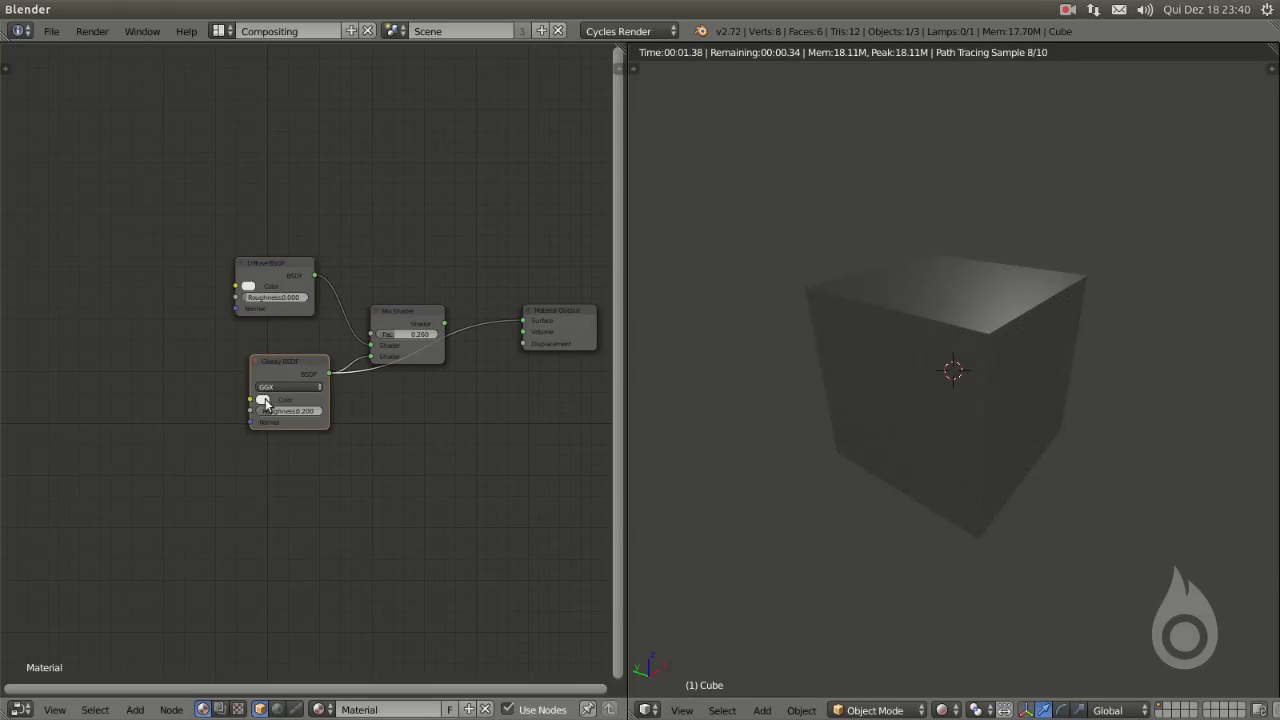
Set the Glossy BSDF's color to a saturated blue-violet
click(263, 399)
click(305, 295)
drag(305, 295, 326, 279)
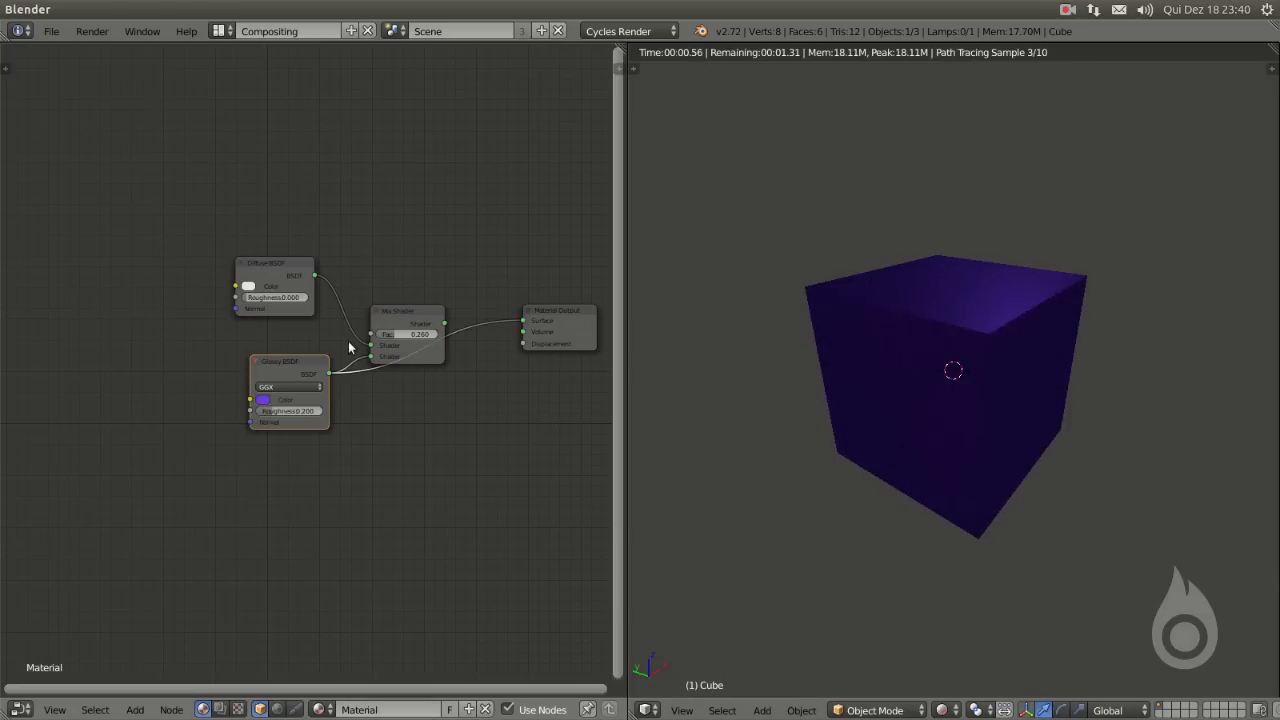
Preview the Diffuse BSDF, the recolored Glossy BSDF and the Mix Shader in turn on the rendered cube
ctrl+shift+click(277, 274)
ctrl+shift+click(285, 375)
ctrl+shift+click(410, 318)
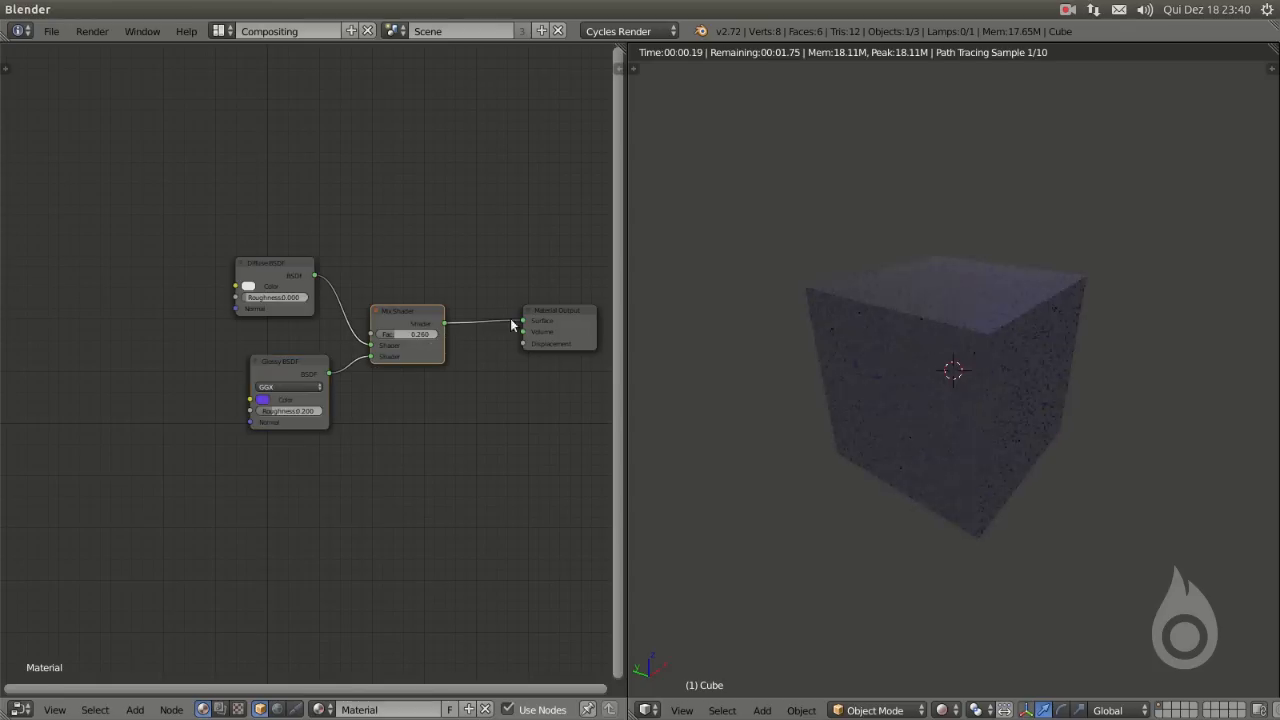
Add a Texture Coordinate node to the left of the Diffuse BSDF and preview its Generated output on the cube
middle_drag(78, 383, 268, 376)
key(shift+a)
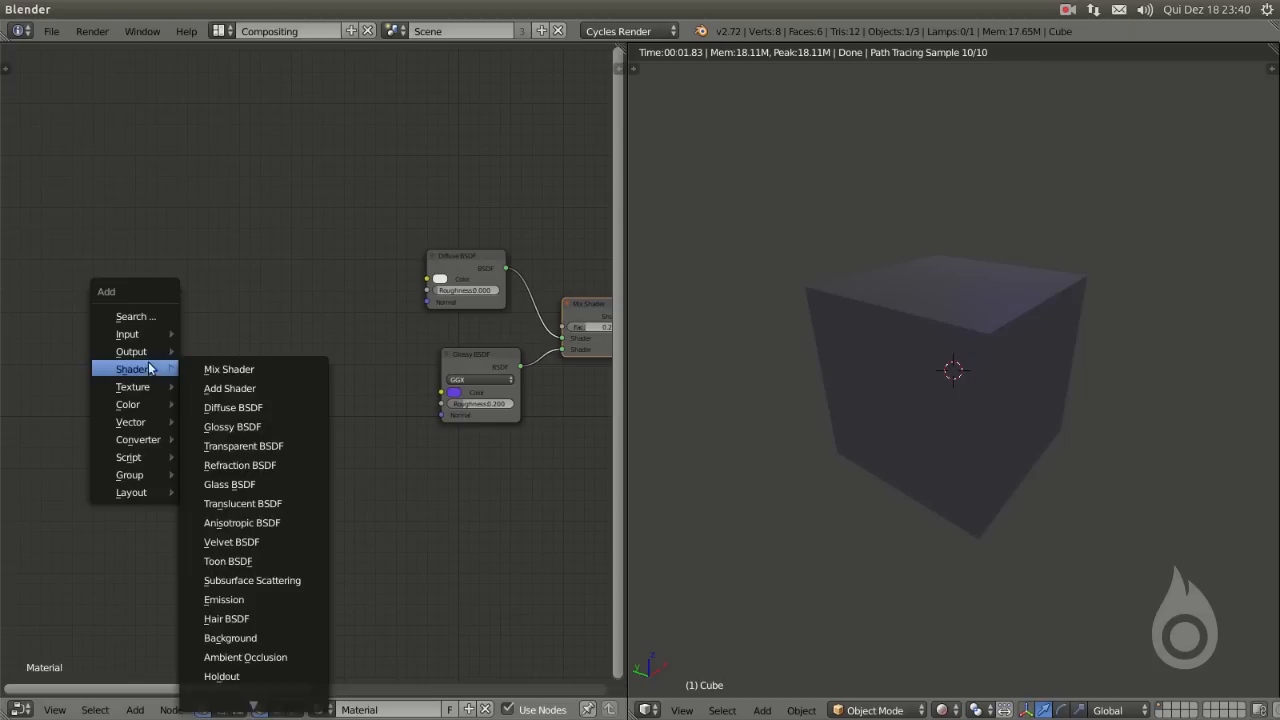
mouse_move(202, 334)
click(237, 359)
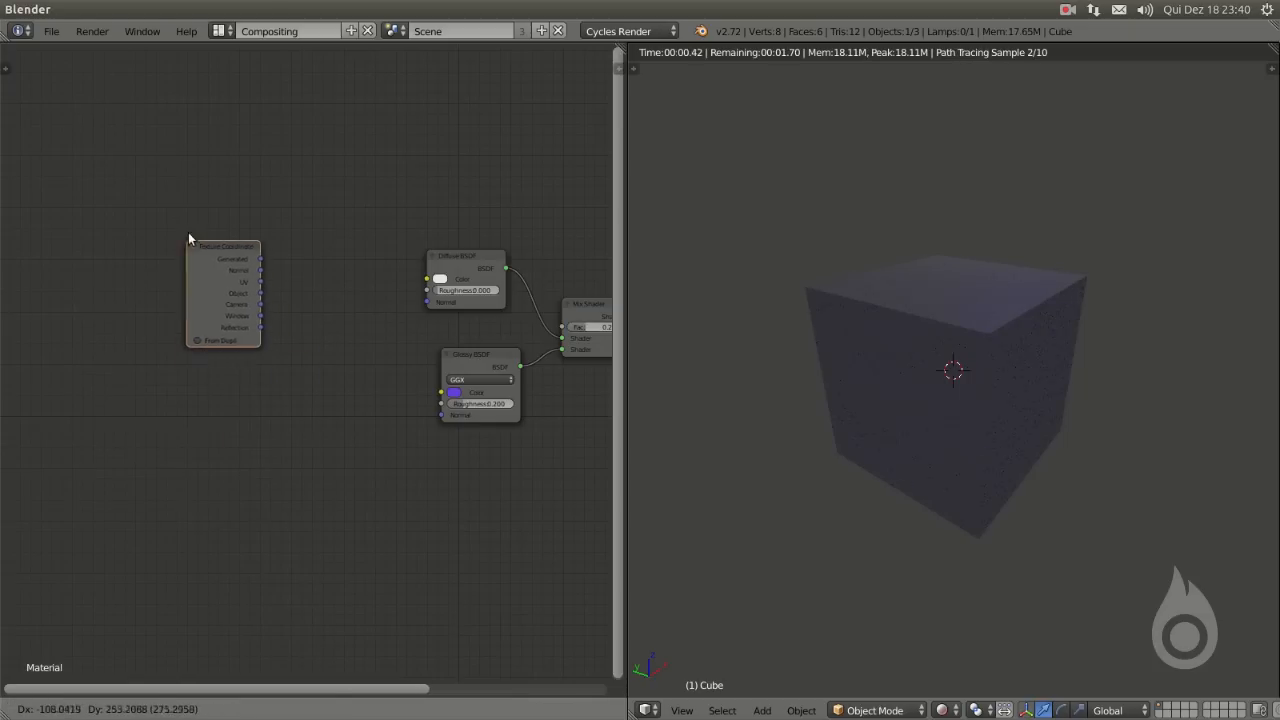
click(189, 214)
middle_drag(311, 305, 230, 317)
ctrl+shift+click(142, 289)
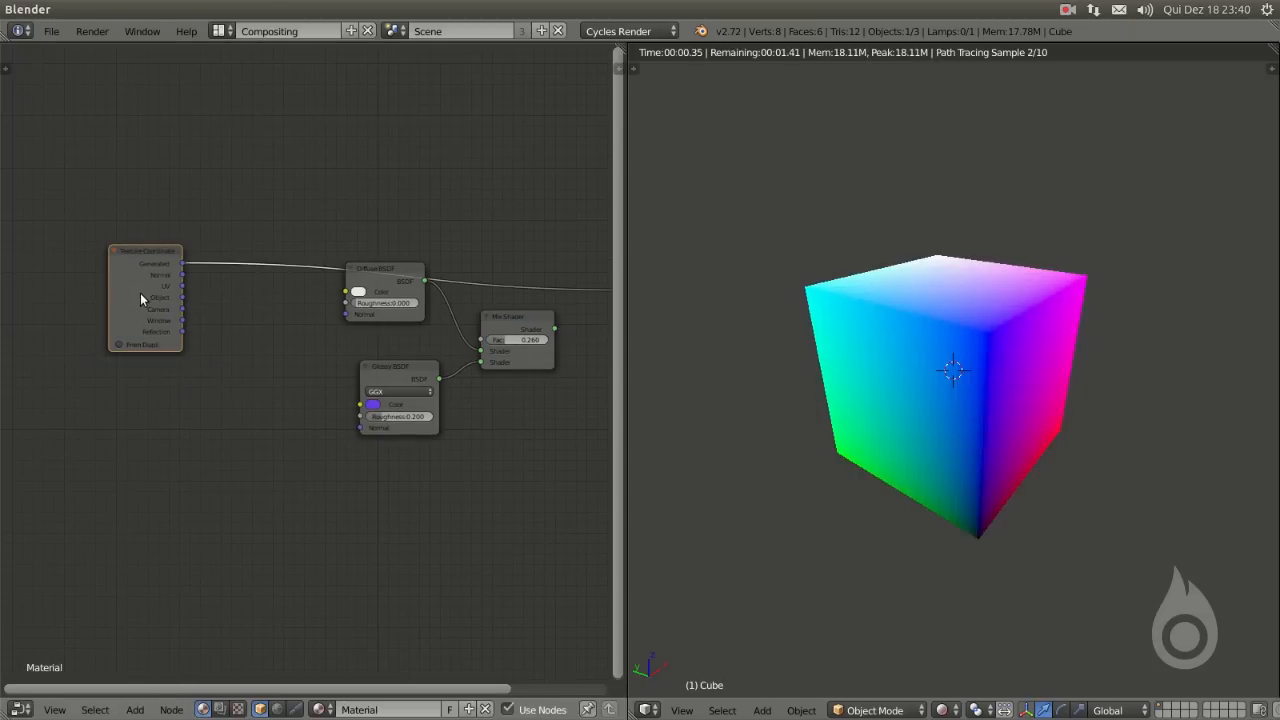
Expand the Viewer node, move it directly above the Material Output and collapse it again
middle_drag(303, 360, 85, 375)
scroll(393, 323, up, 9)
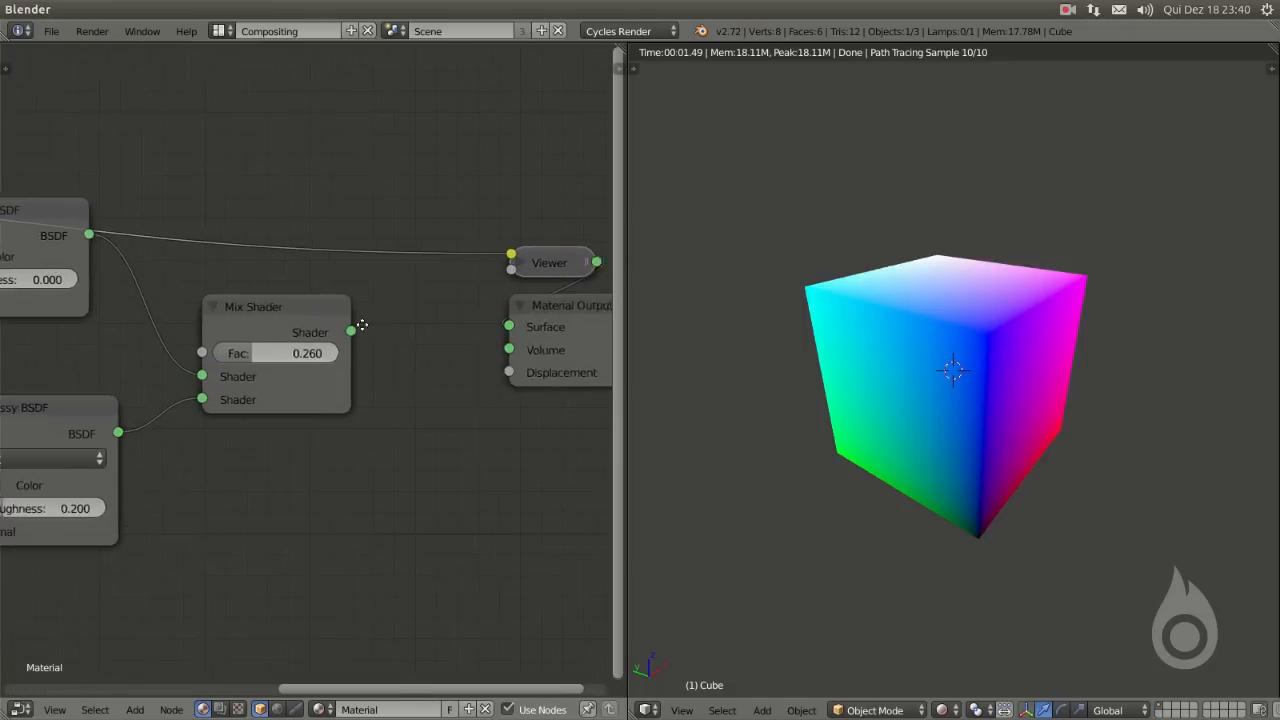
middle_drag(504, 289, 247, 347)
click(280, 318)
key(h)
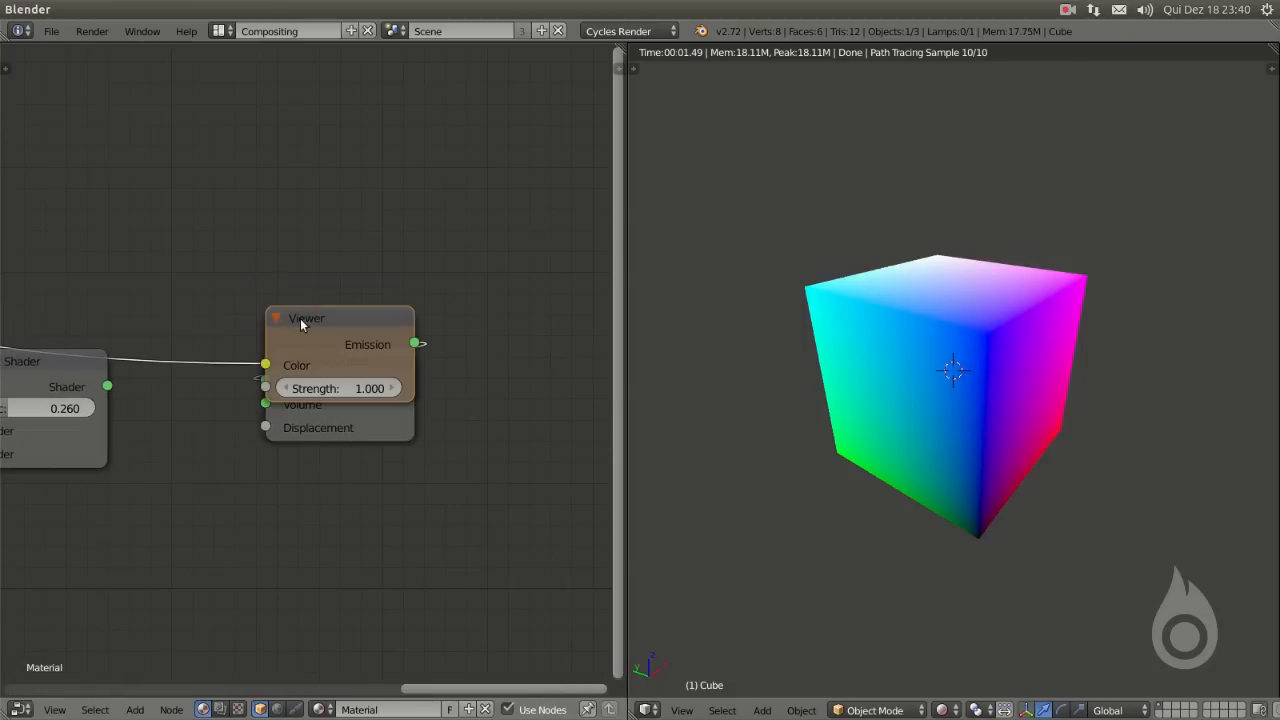
drag(300, 318, 220, 195)
key(h)
Cycle the preview repeatedly through the Texture Coordinate node's outputs on the rendered cube, ending on UV
middle_drag(140, 249, 320, 275)
scroll(229, 290, down, 3)
key(Home)
ctrl+shift+click(62, 361)
ctrl+shift+click(61, 363)
ctrl+shift+click(60, 364)
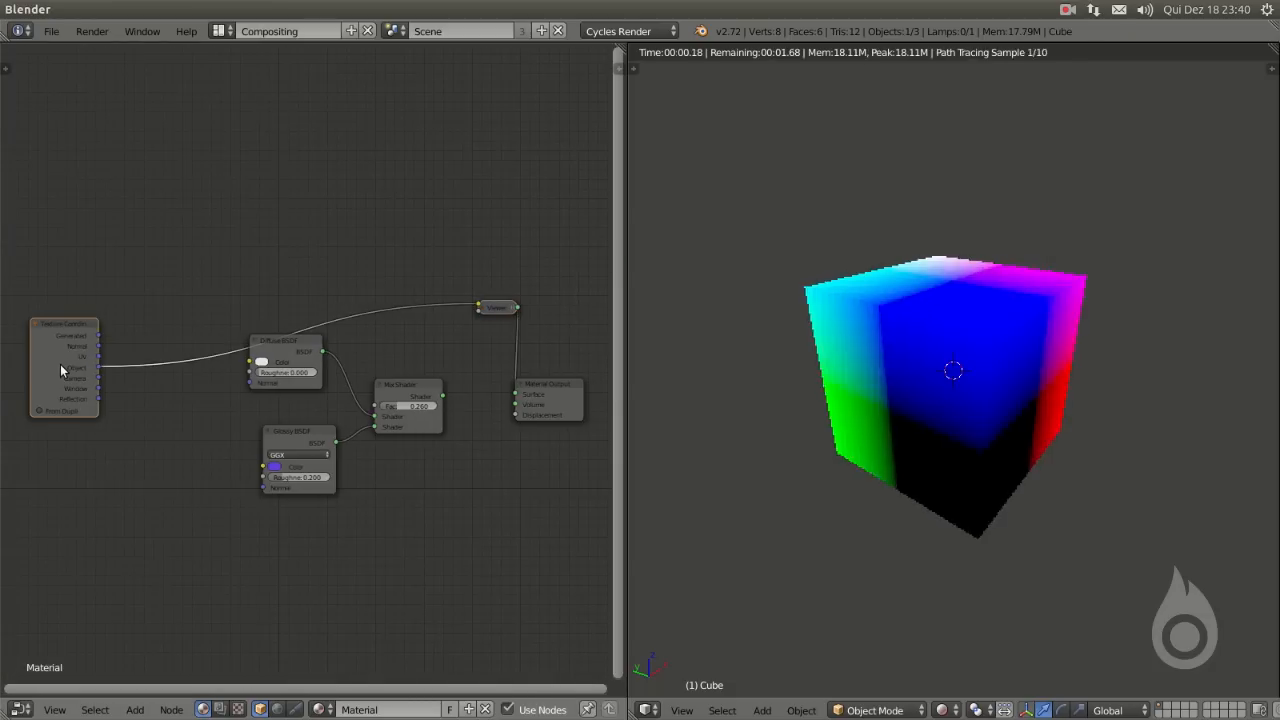
ctrl+shift+click(60, 364)
ctrl+shift+click(36, 360)
ctrl+shift+click(62, 336)
ctrl+shift+click(62, 336)
ctrl+shift+click(62, 336)
ctrl+shift+click(62, 336)
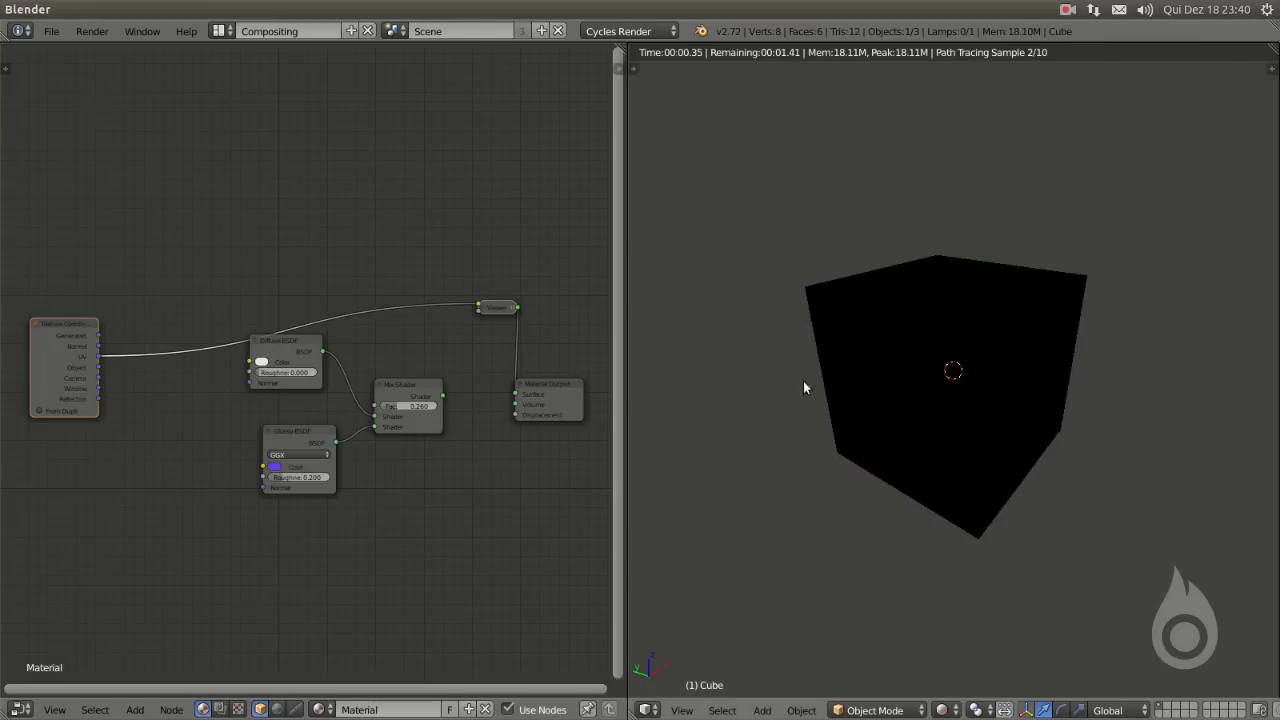
Preview the Texture Coordinate's Object, Generated and Normal outputs in turn, followed by the Diffuse BSDF
ctrl+shift+click(212, 384)
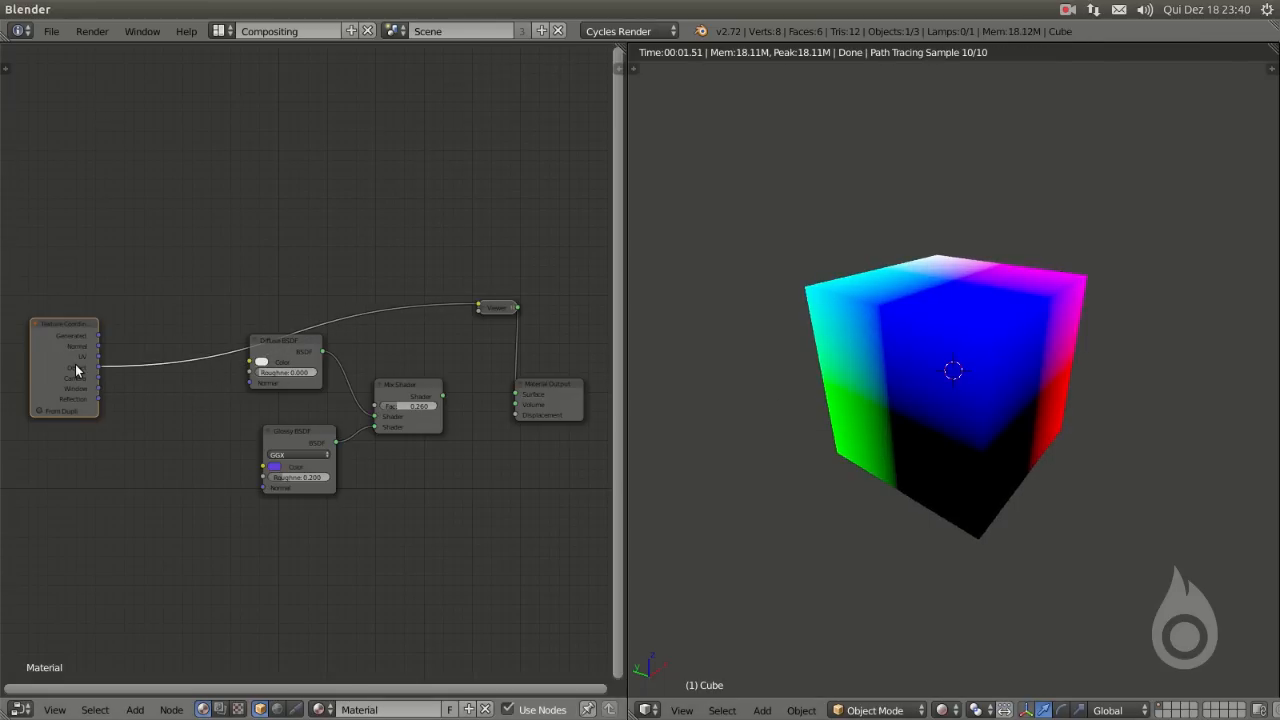
ctrl+shift+click(232, 380)
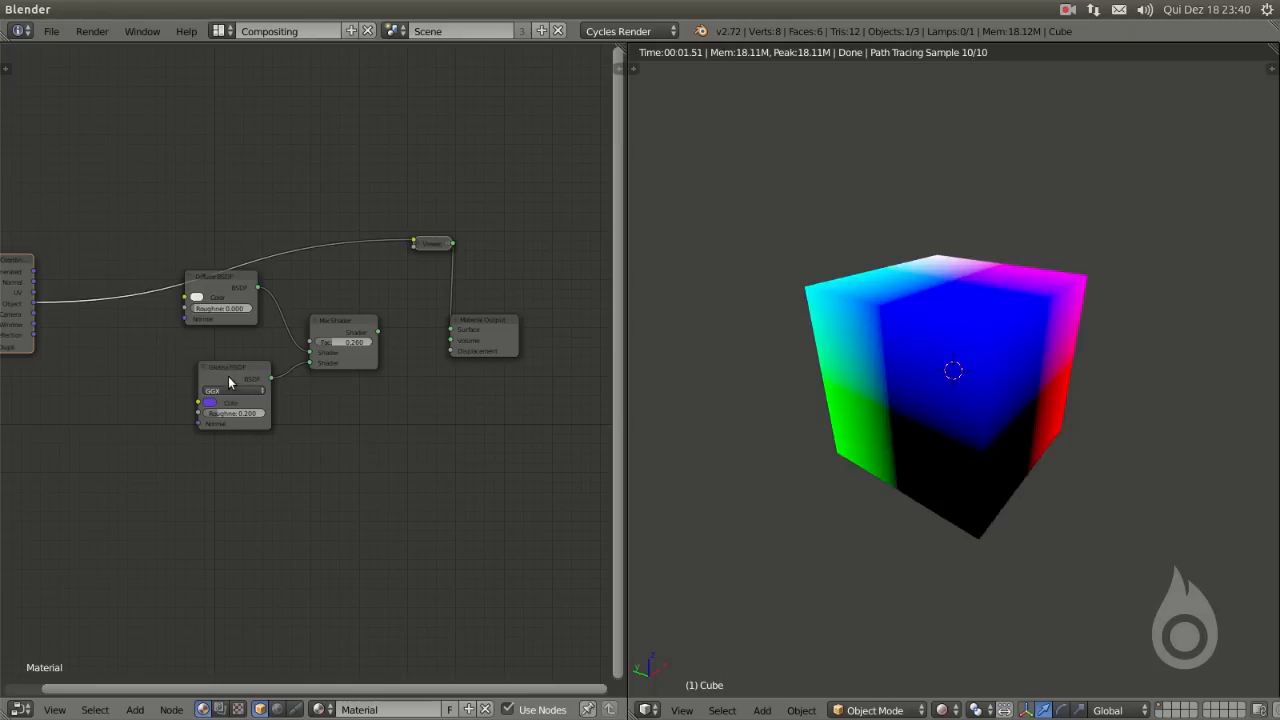
ctrl+shift+click(129, 262)
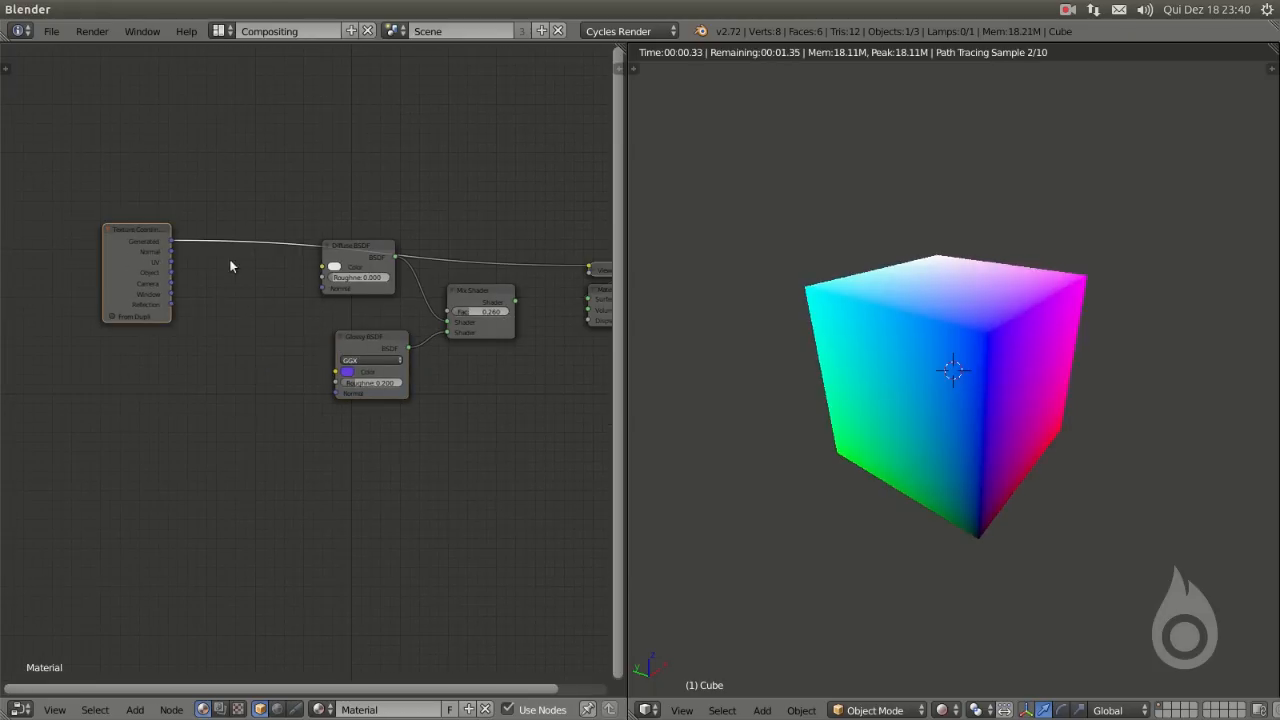
ctrl+shift+click(138, 262)
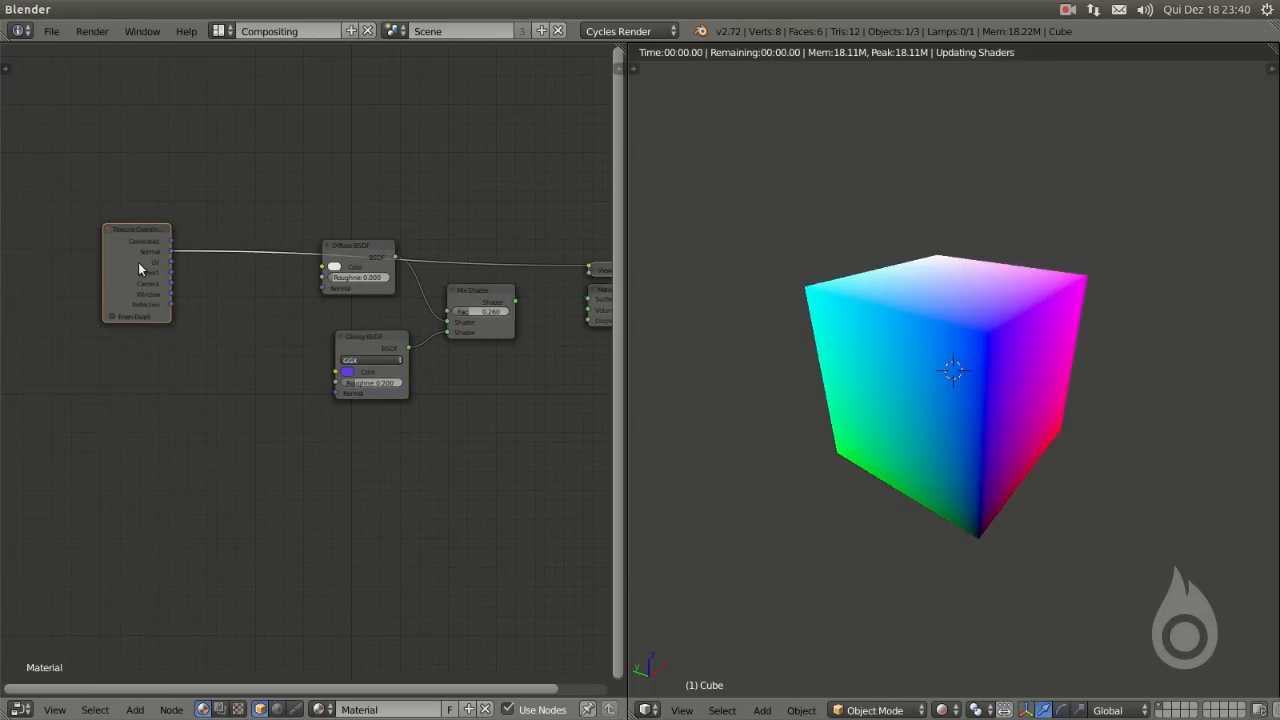
ctrl+shift+click(351, 254)
ctrl+shift+click(356, 254)
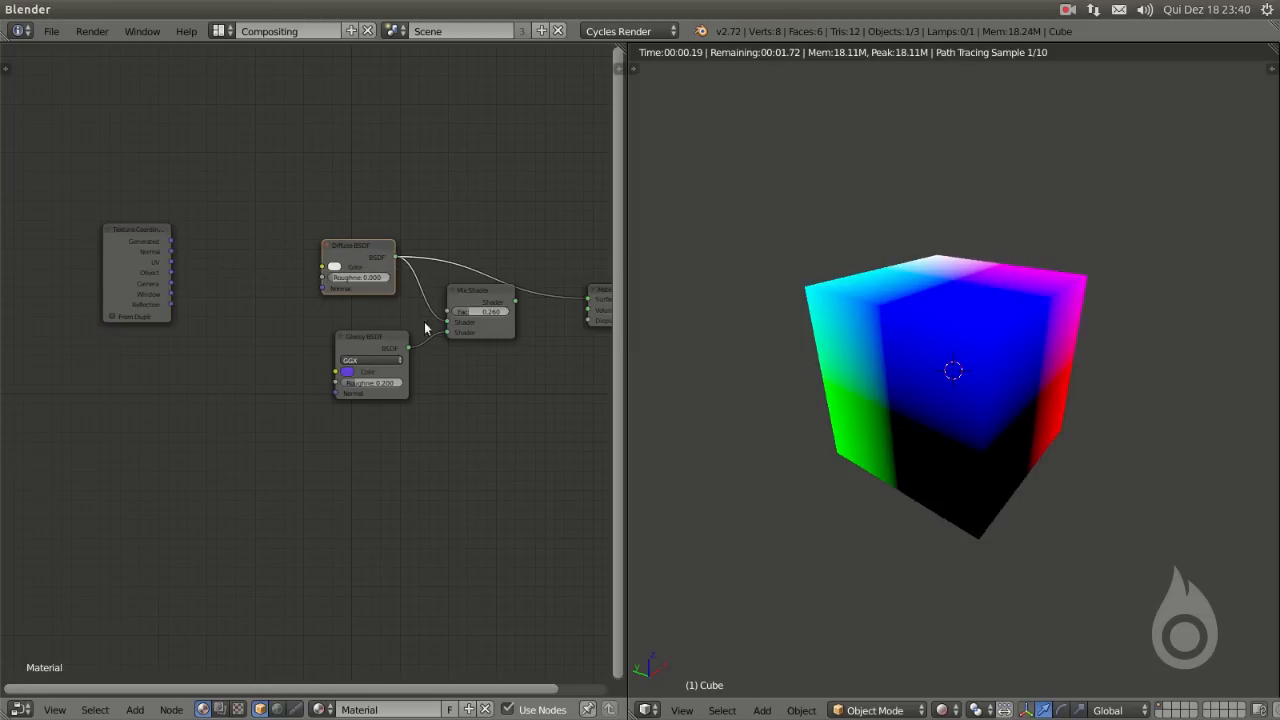
Link the Texture Coordinate's UV output to the Material Output's Surface through a new Emission node, spacing the Material Output out to the right
drag(168, 263, 323, 266)
middle_drag(557, 291, 339, 278)
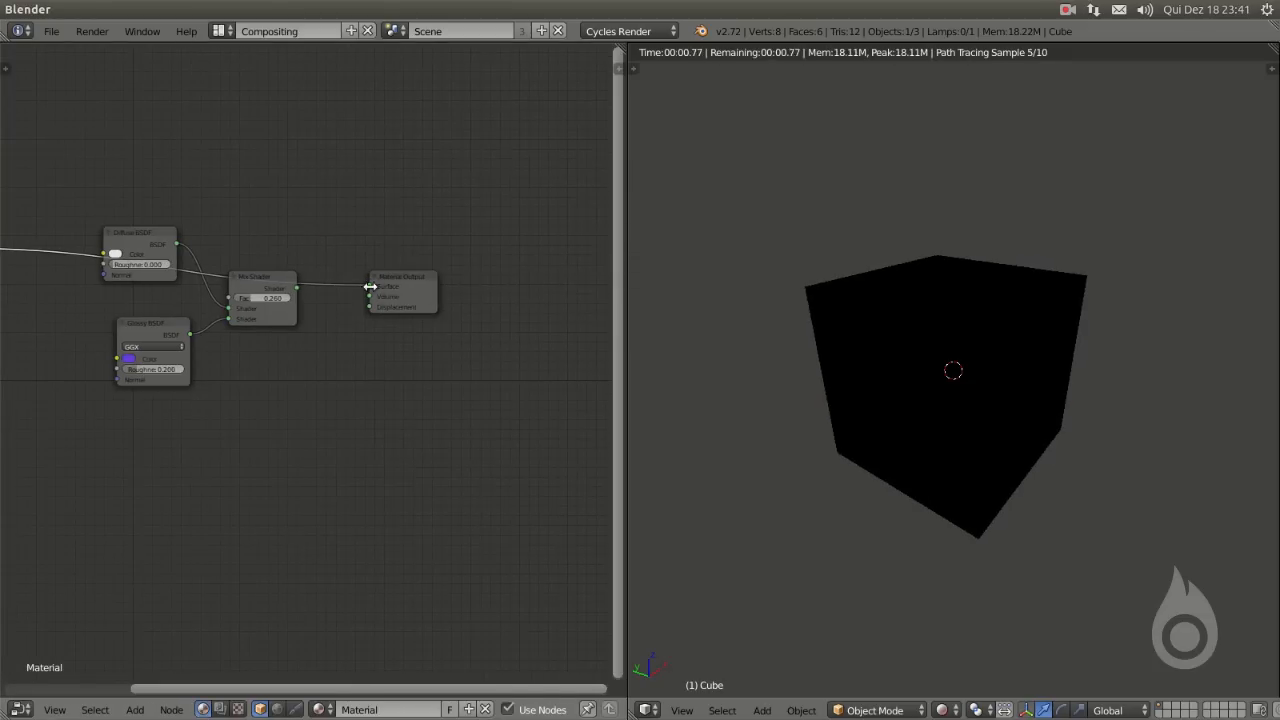
key(shift+a)
mouse_move(340, 251)
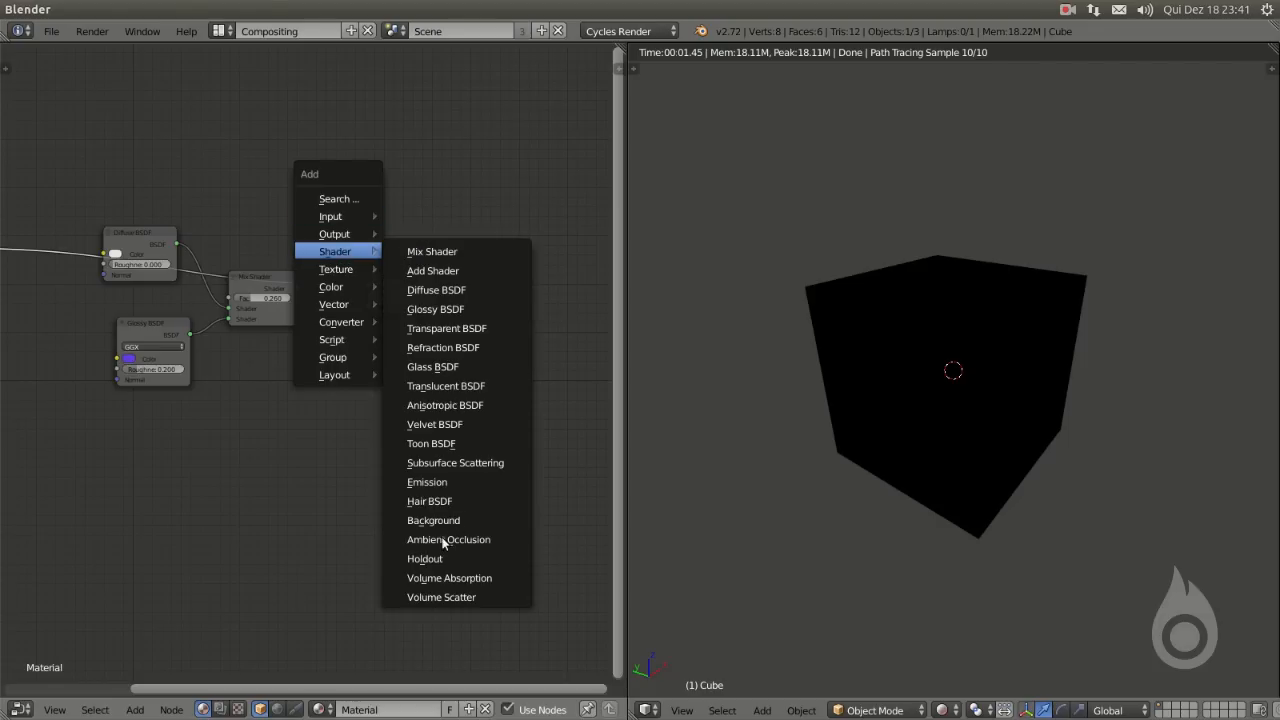
click(427, 482)
click(338, 280)
drag(386, 280, 493, 288)
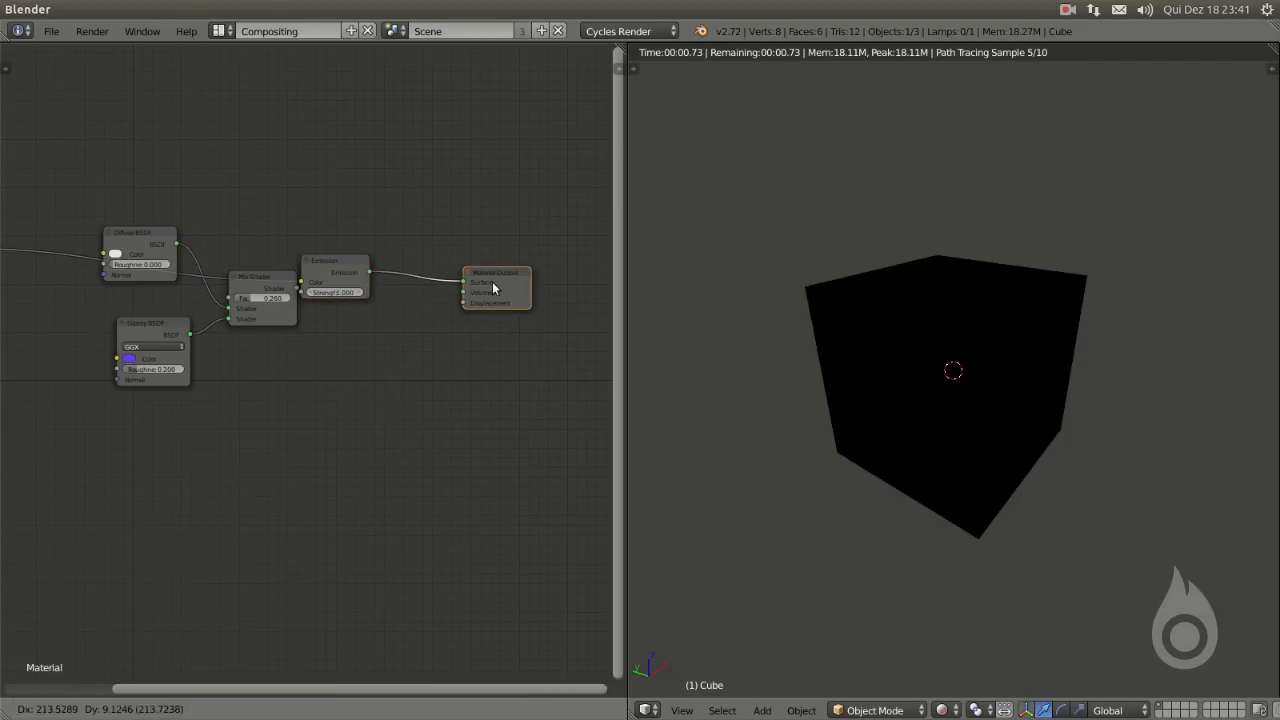
click(493, 288)
middle_drag(493, 288, 633, 288)
scroll(109, 277, down, 3)
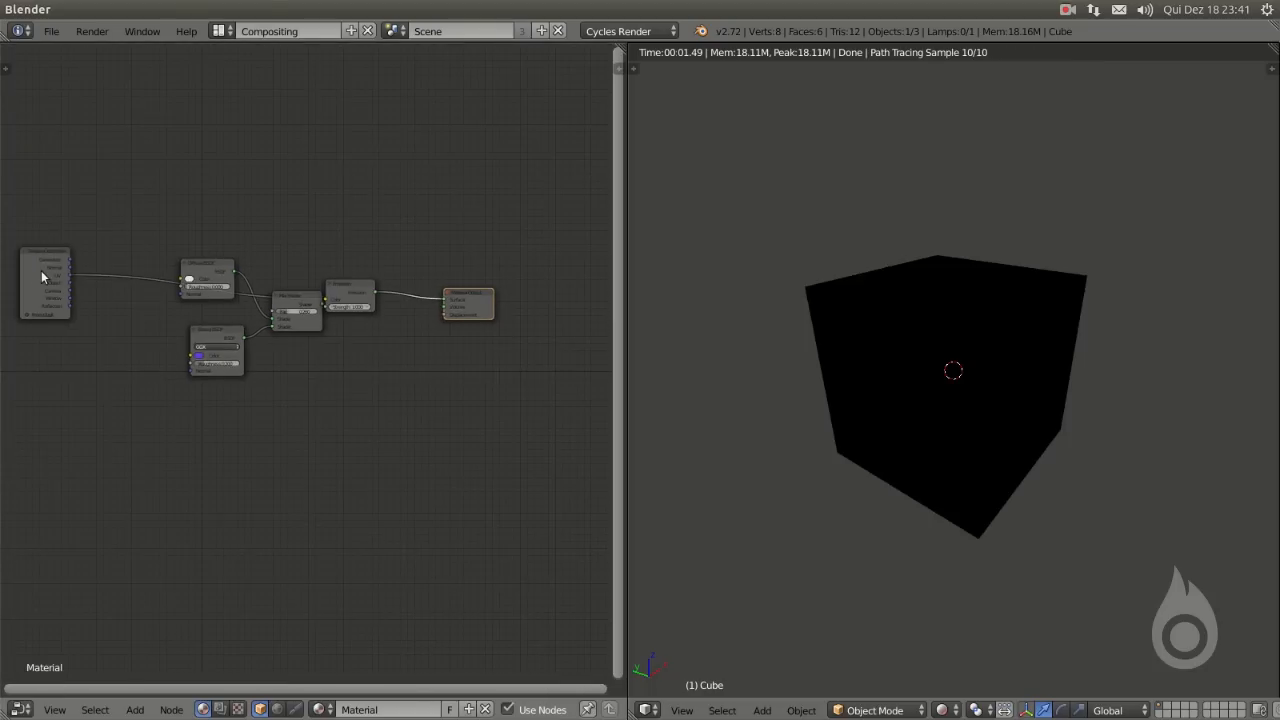
With the manual Emission node in place, cycle the Texture Coordinate preview on the cube up to its Window output
ctrl+shift+click(45, 280)
ctrl+shift+click(42, 281)
ctrl+shift+click(41, 282)
ctrl+shift+click(41, 293)
ctrl+shift+click(42, 292)
ctrl+shift+click(42, 292)
middle_drag(41, 390, 29, 393)
Switch the 3D view area to a Node Editor with the scene's compositing nodes
click(648, 710)
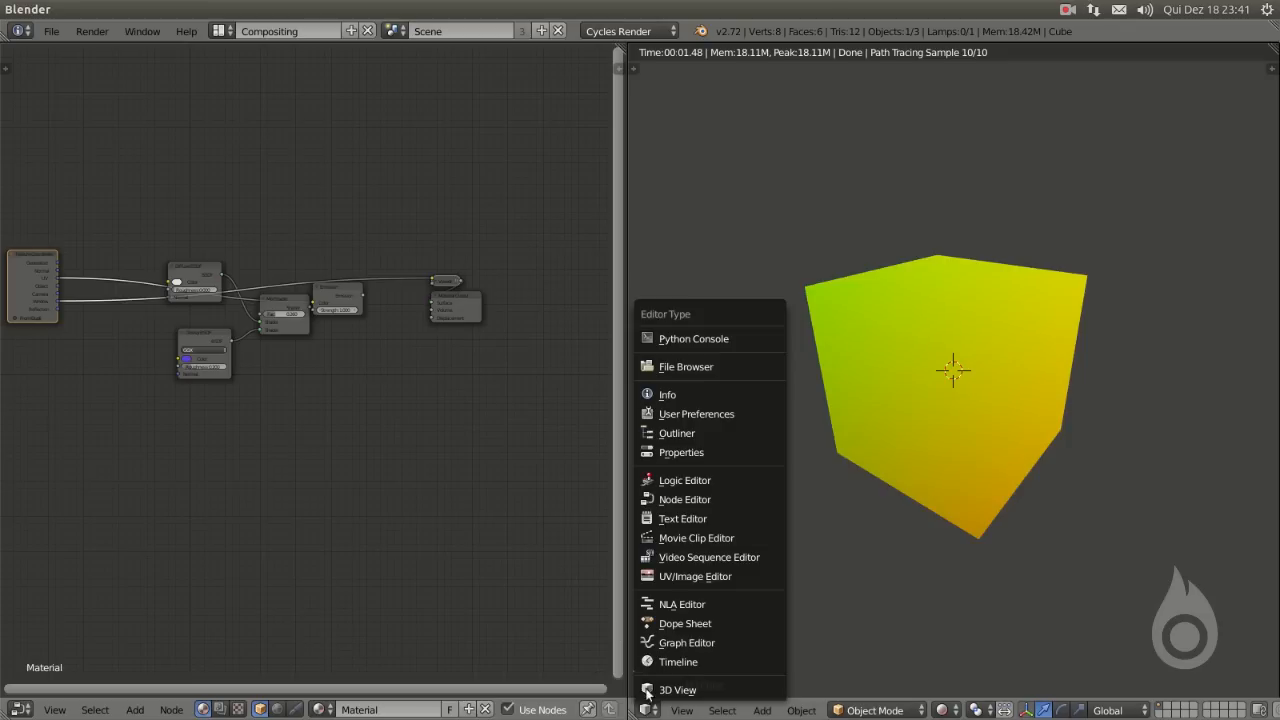
click(688, 518)
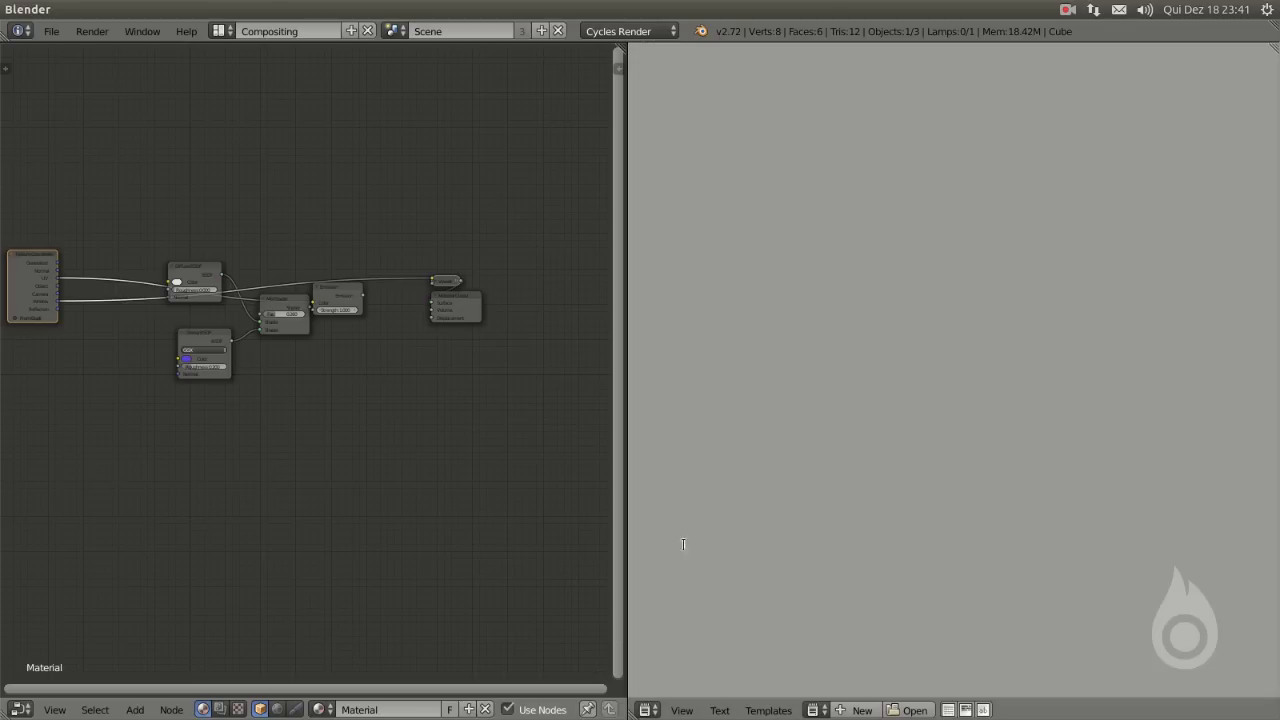
click(648, 710)
click(676, 501)
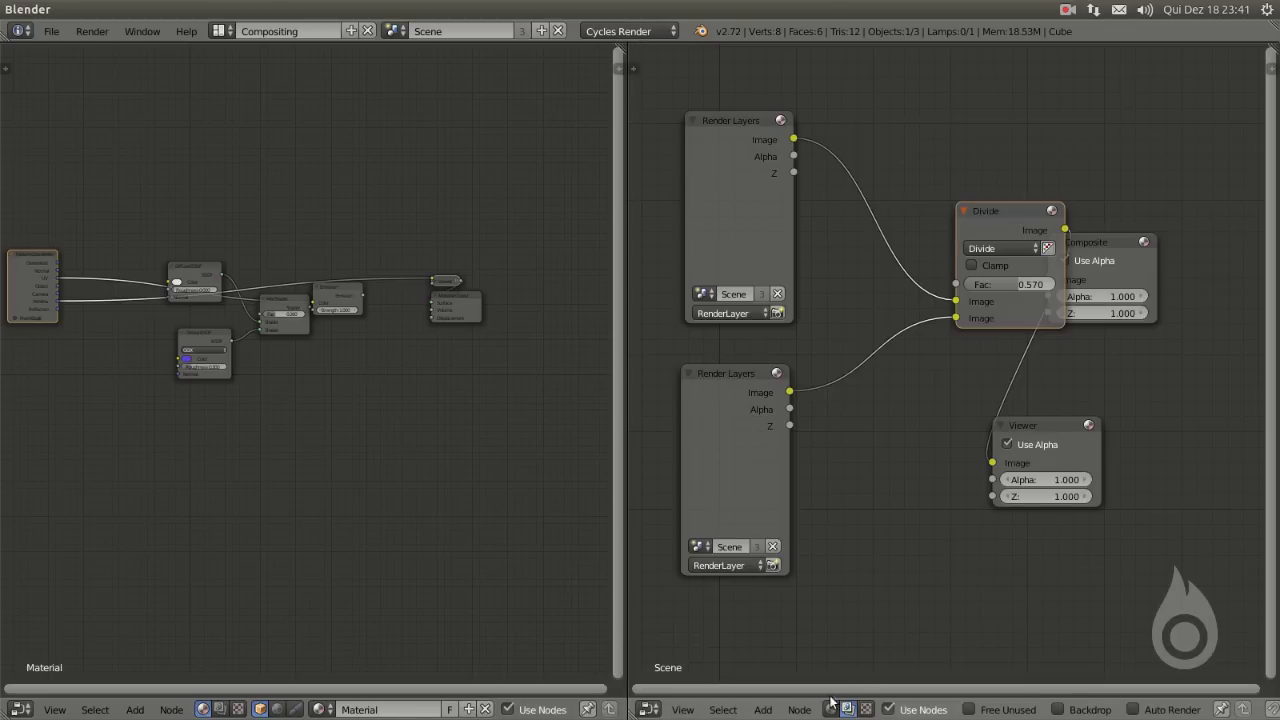
Delete the Viewer node from the material tree and connect the Mix Shader's output to the Emission's Color input
scroll(286, 352, up, 2)
ctrl+scroll(286, 352, down, 3)
mouse_move(271, 332)
mouse_down()
mouse_move(247, 348)
mouse_move(255, 341)
mouse_up()
middle_drag(255, 341, 275, 350)
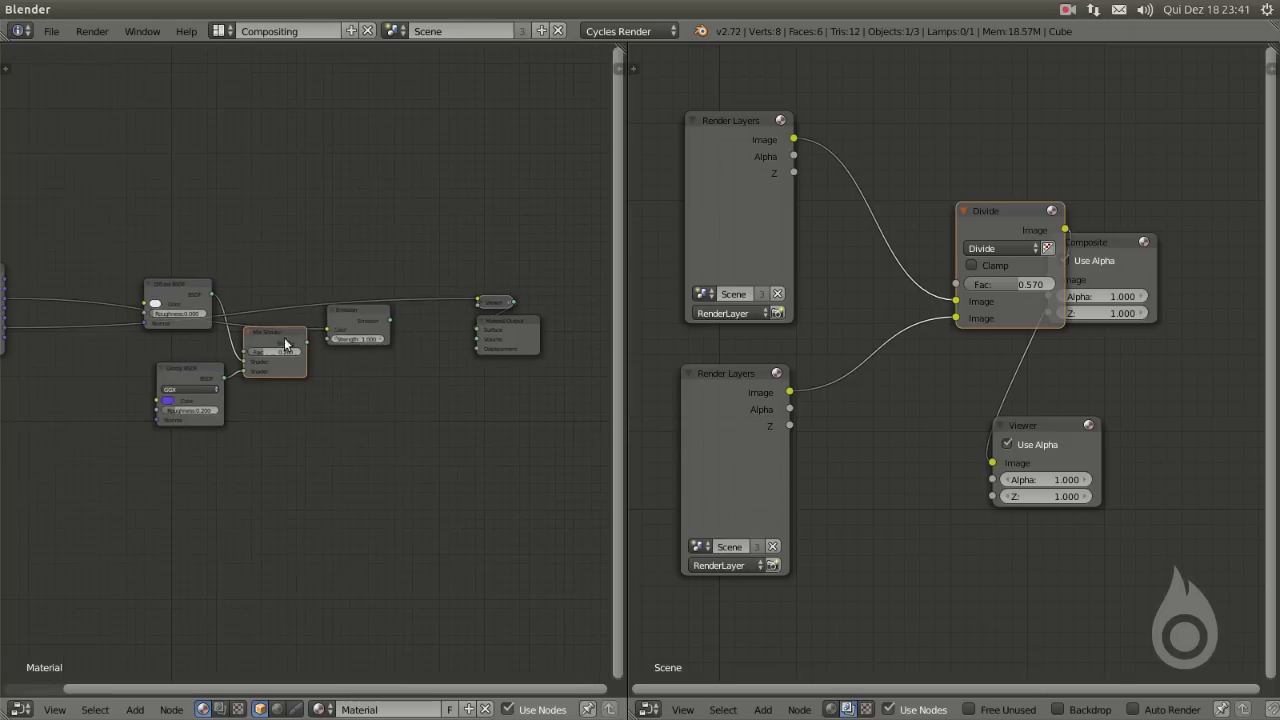
click(493, 303)
key(x)
ctrl+scroll(387, 345, up, 4)
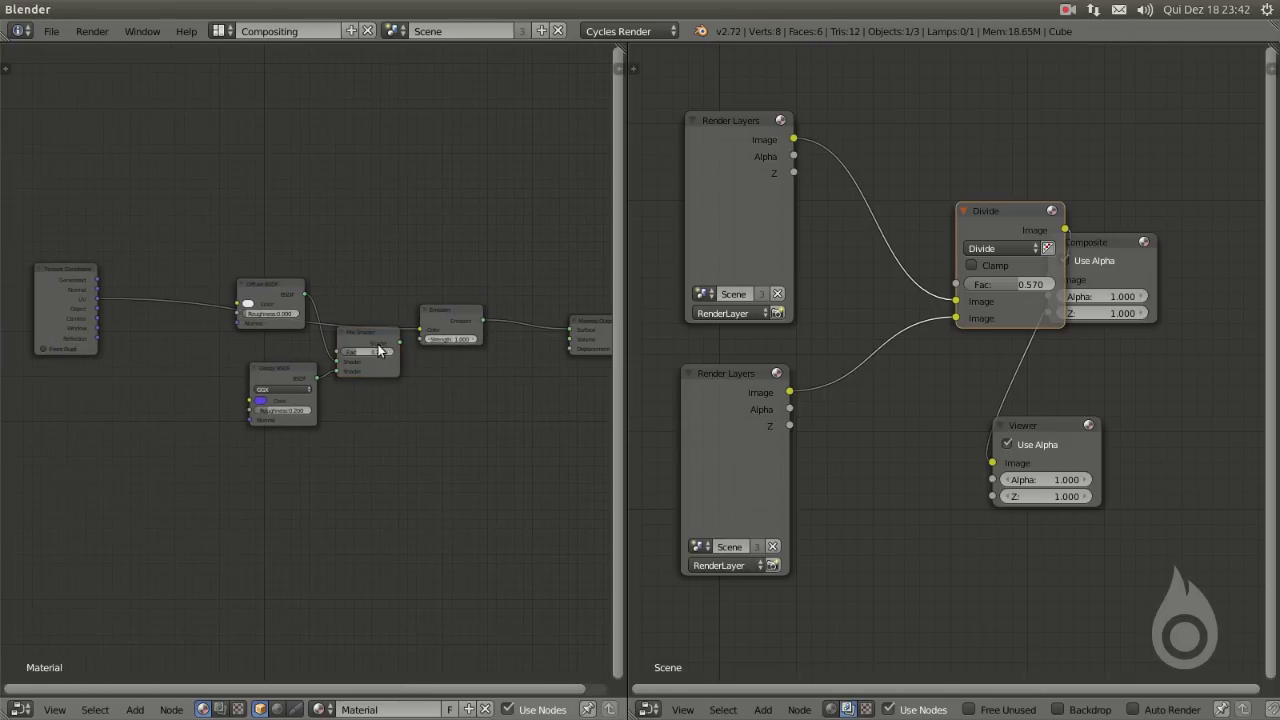
drag(387, 345, 456, 347)
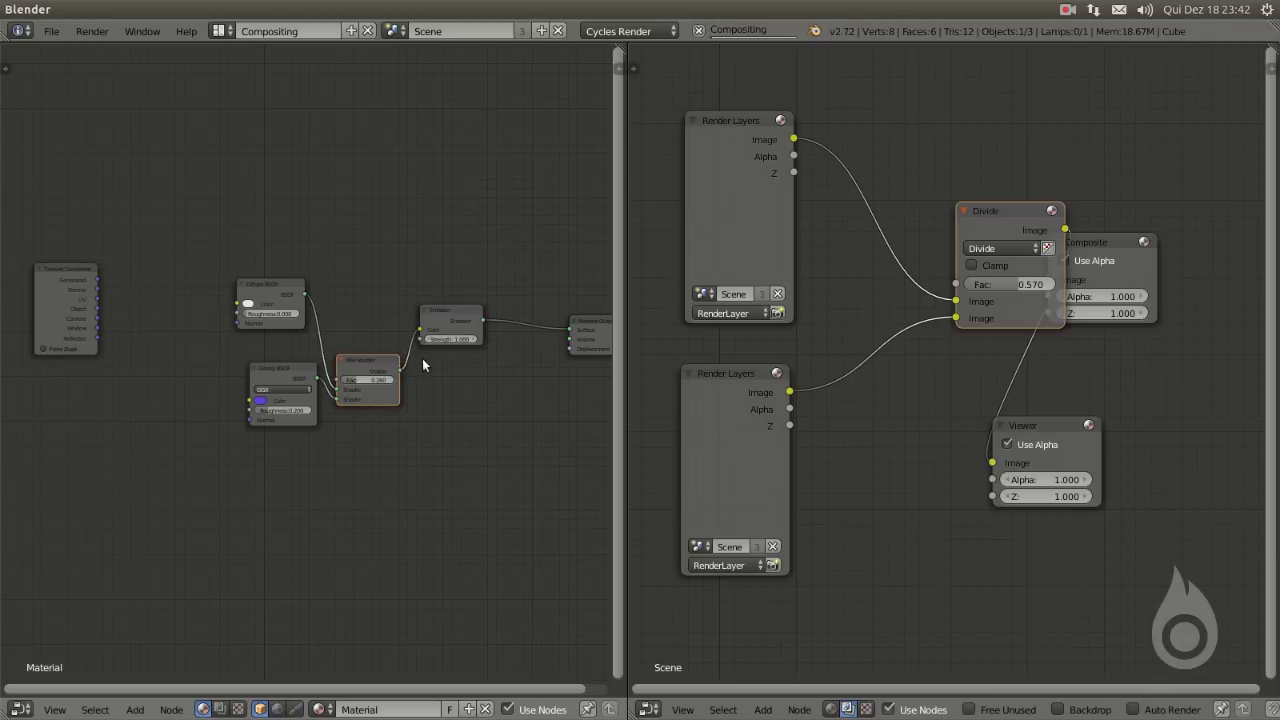
Arrange the Diffuse BSDF directly above the Glossy BSDF, with the Mix Shader between them and the Emission node
drag(358, 361, 360, 306)
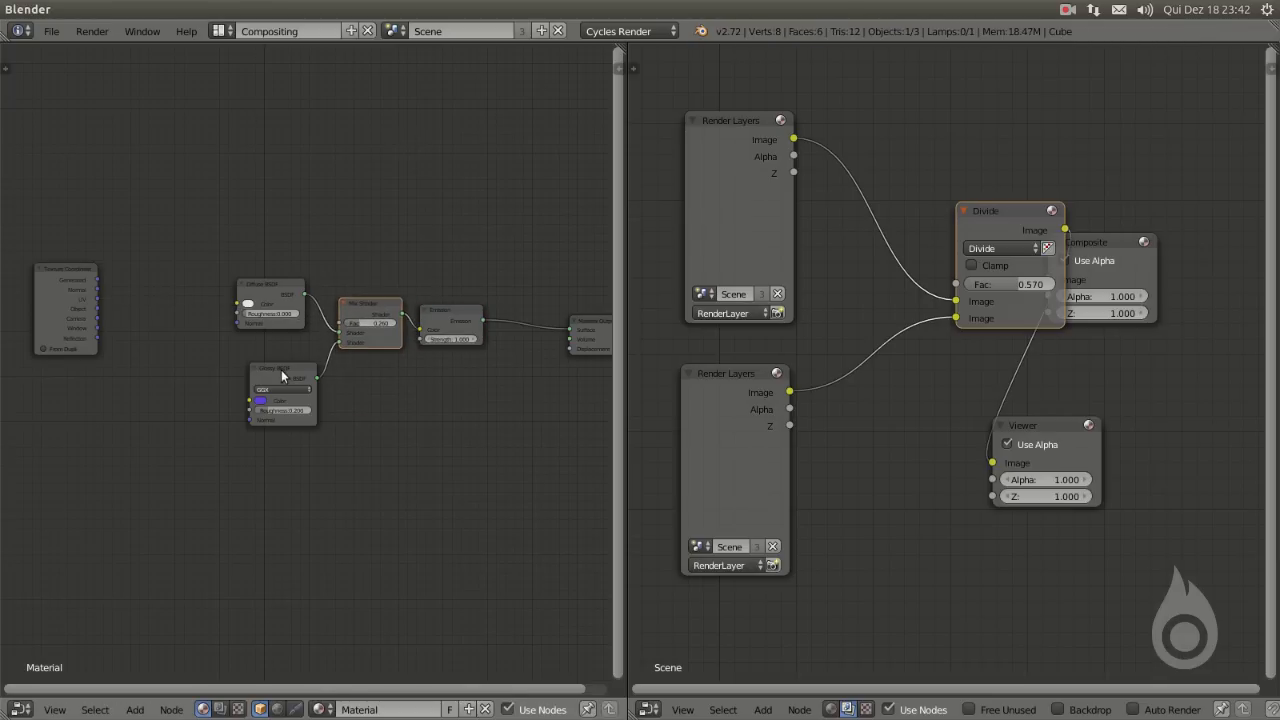
drag(284, 370, 253, 366)
scroll(312, 328, up, 2)
drag(276, 270, 253, 291)
drag(386, 287, 353, 324)
drag(260, 301, 253, 304)
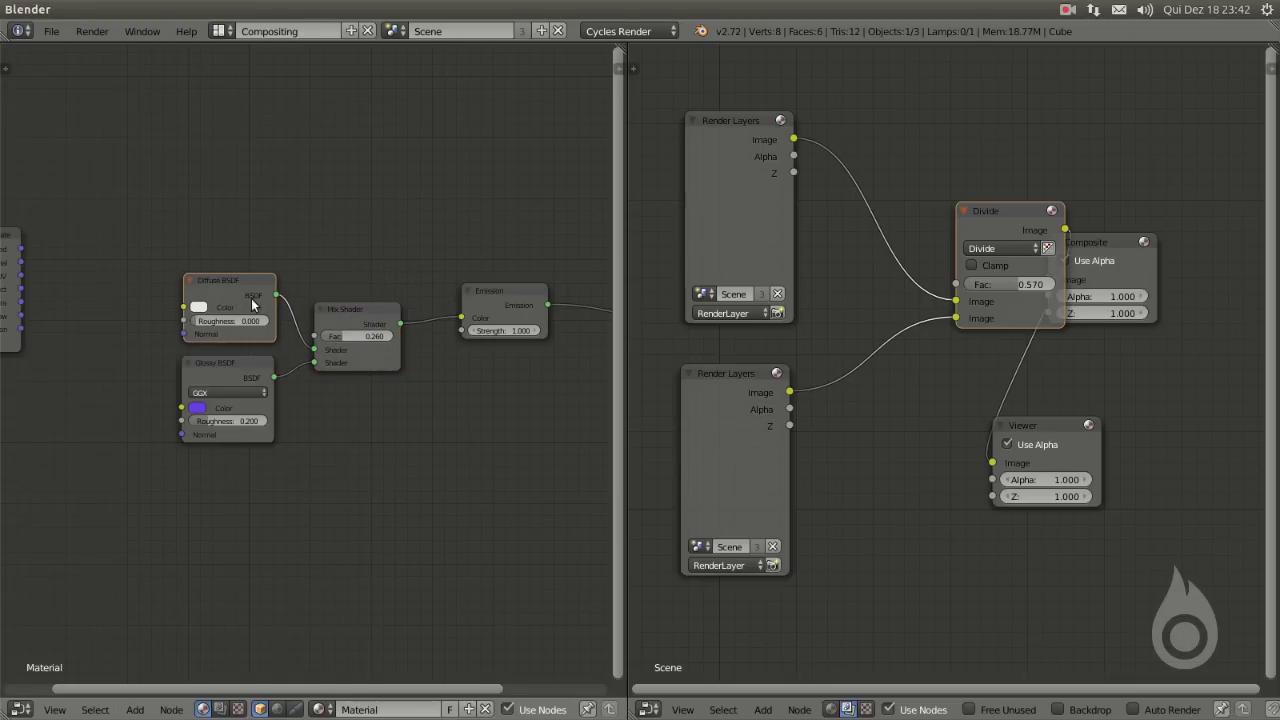
Group the Diffuse BSDF, Glossy BSDF and Mix Shader nodes, toggling between the group's interior and the main material tree
shift+click(261, 378)
shift+click(361, 309)
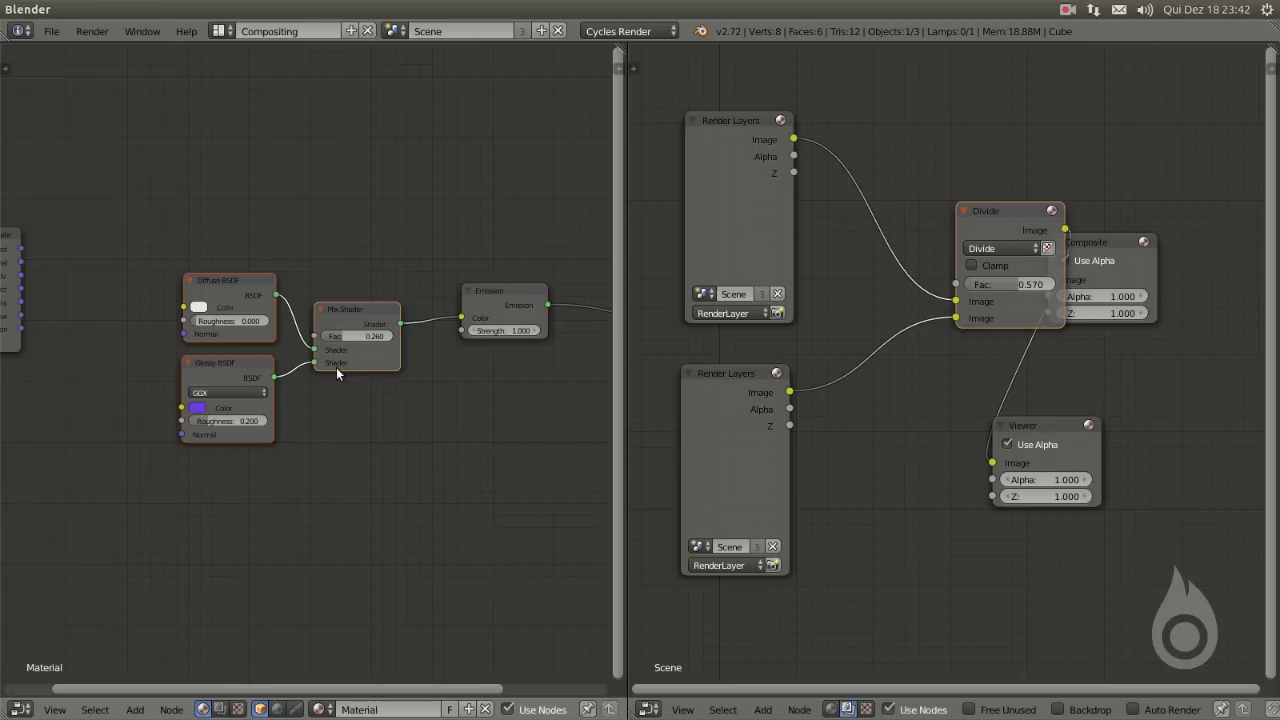
key(ctrl+g)
scroll(316, 318, down, 3)
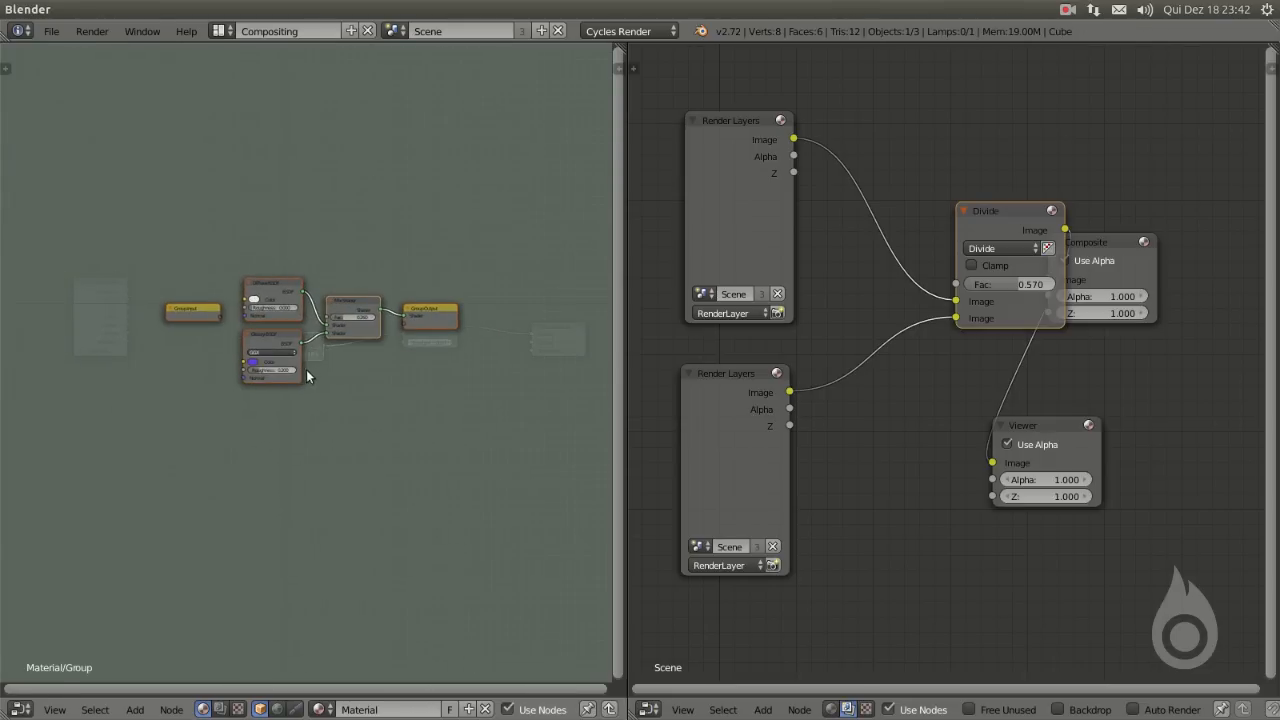
key(Tab)
scroll(311, 366, up, 2)
key(Tab)
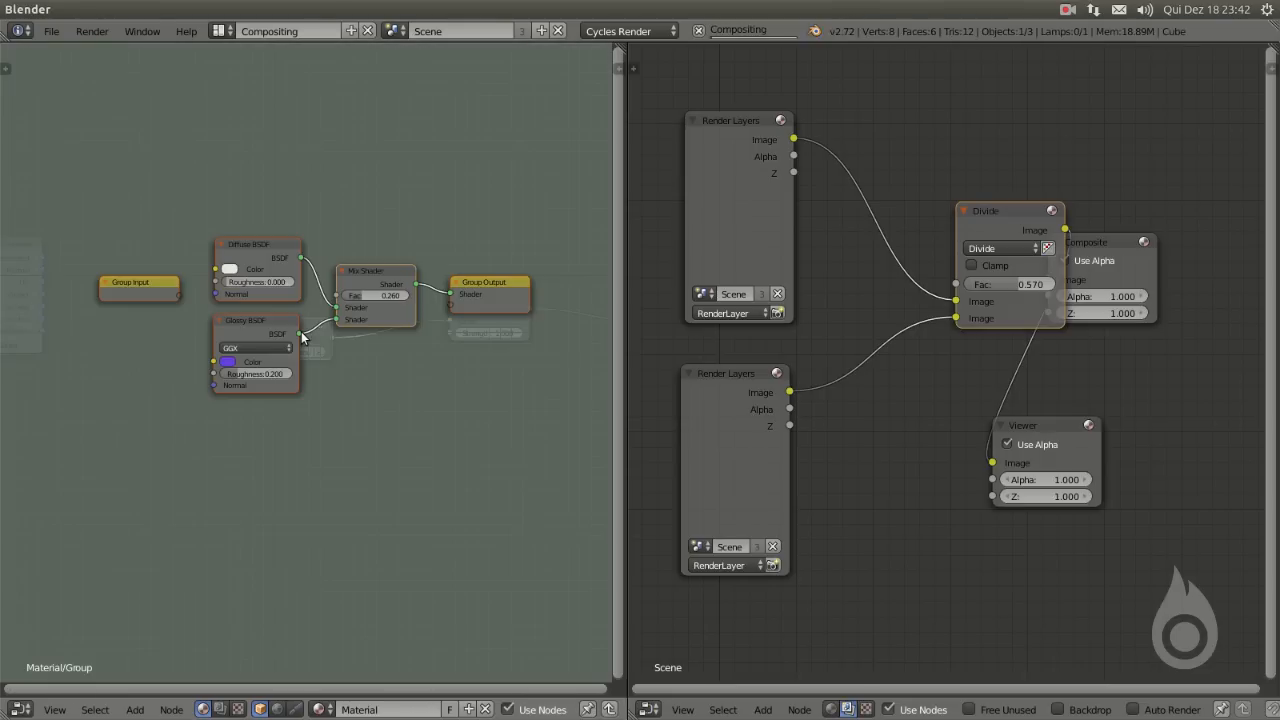
key(Tab)
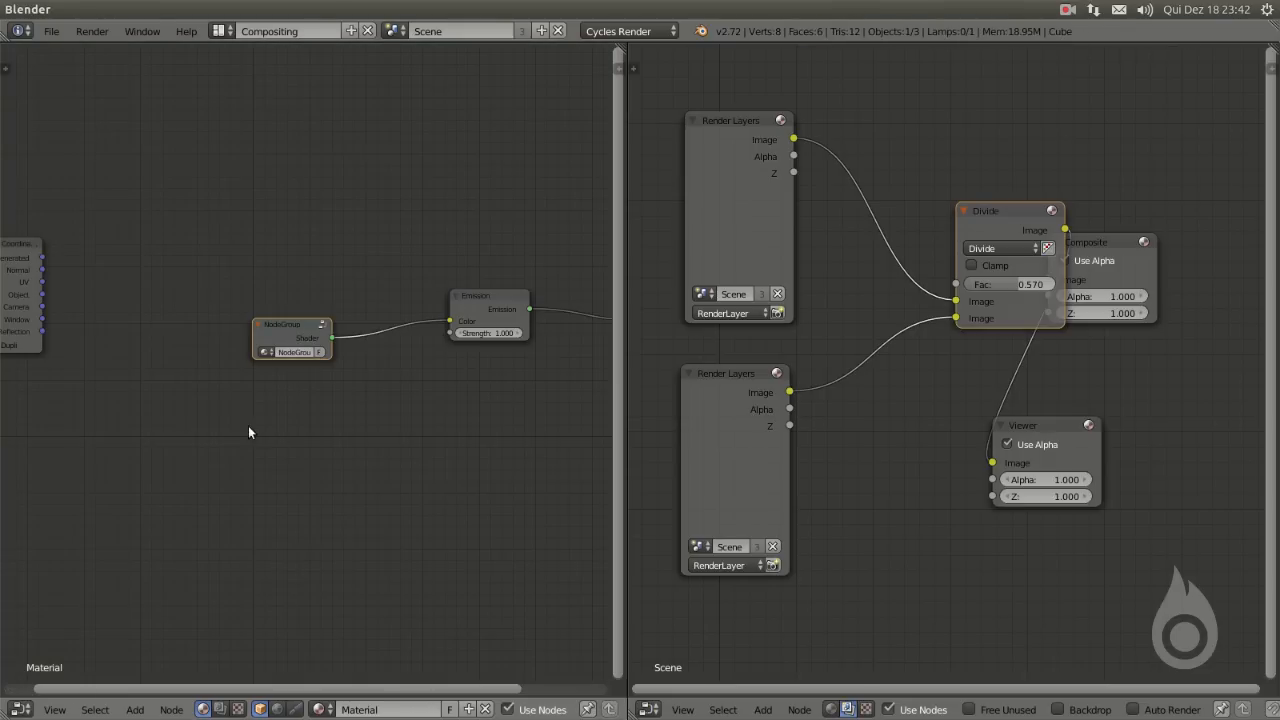
Browse the node group options and ungroup the shader node group back into its separate nodes
key(shift+a)
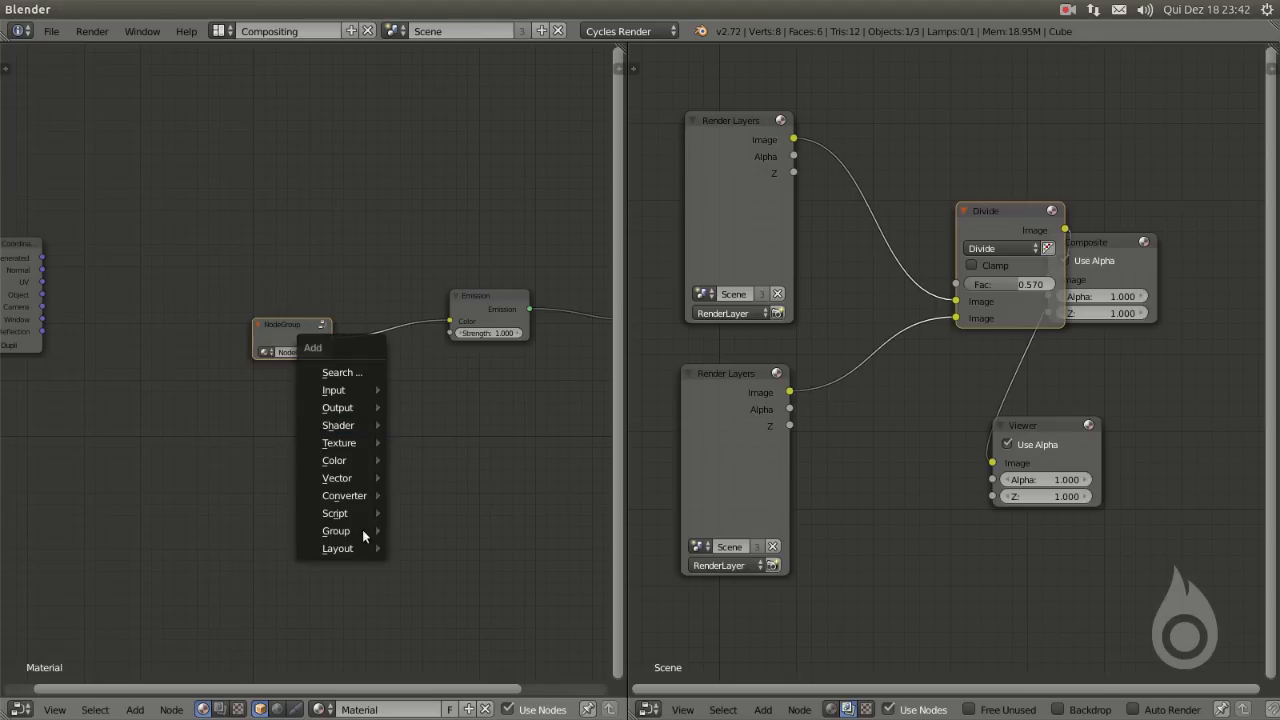
mouse_move(353, 536)
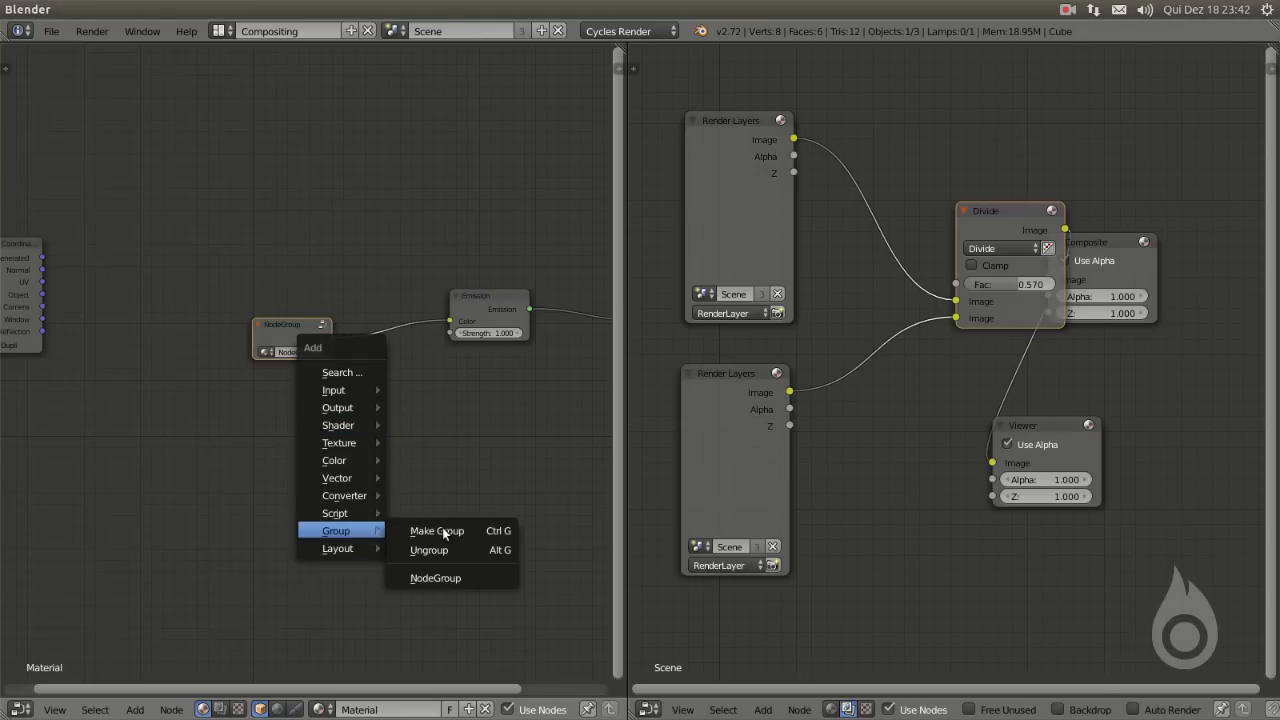
click(476, 578)
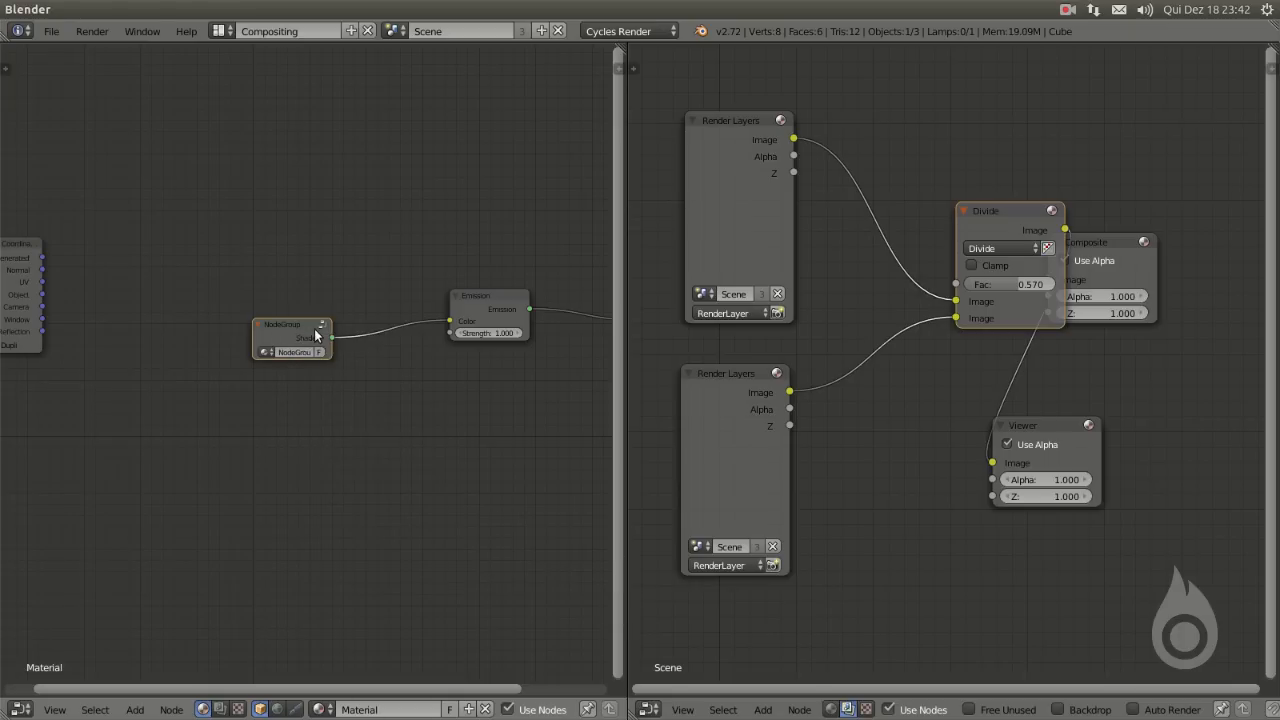
key(shift+a)
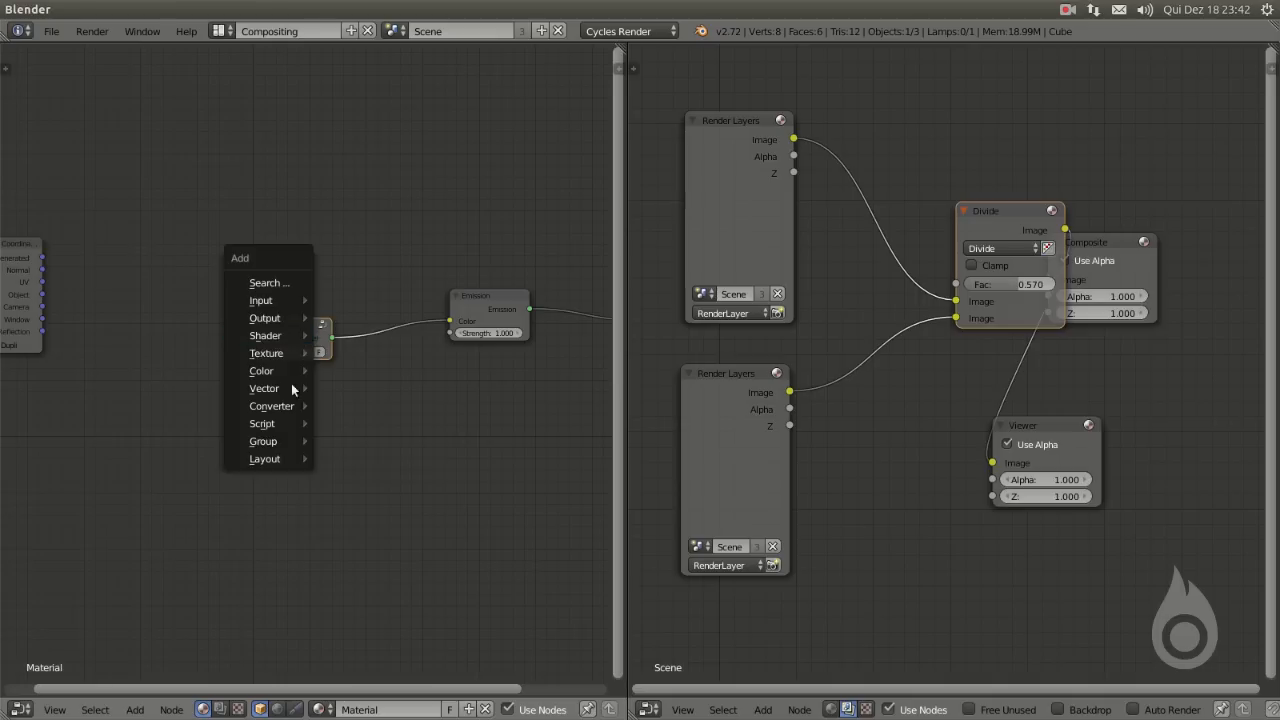
mouse_move(282, 441)
click(338, 458)
key(Home)
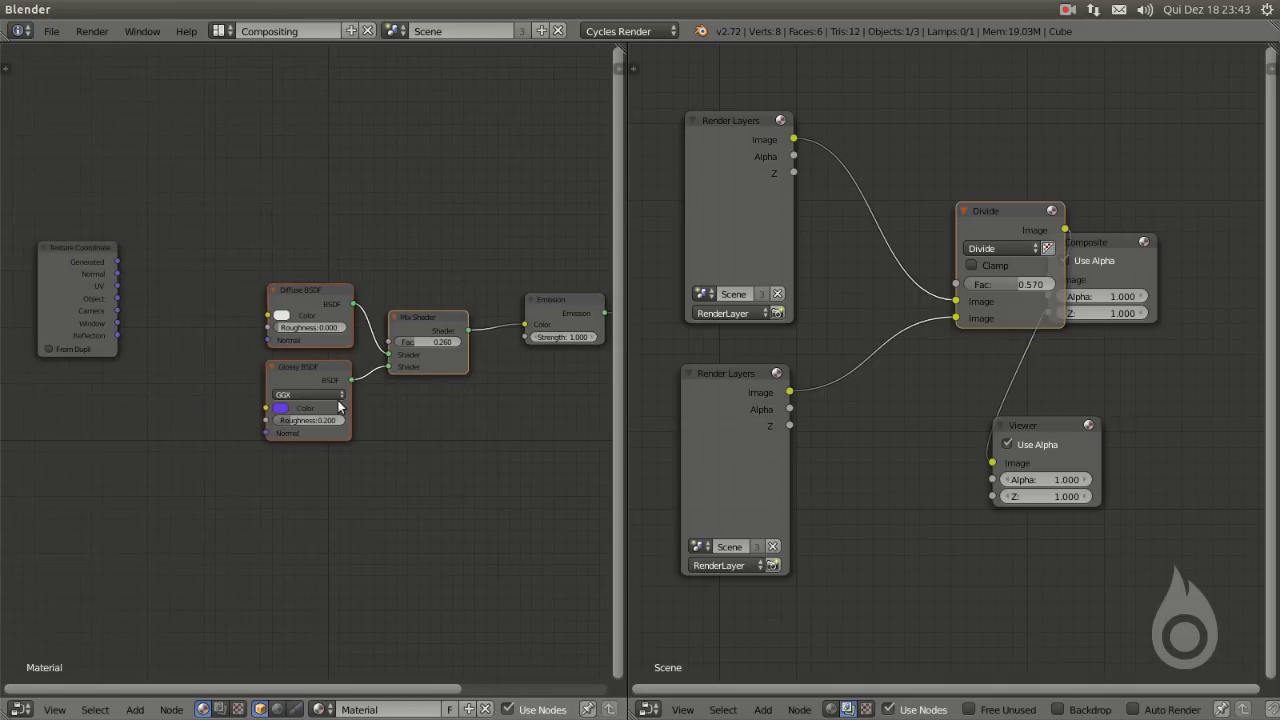
Frame the Diffuse BSDF, Glossy BSDF and Mix Shader nodes, labelling the frame "Grupo" and coloring it dark red
key(ctrl+j)
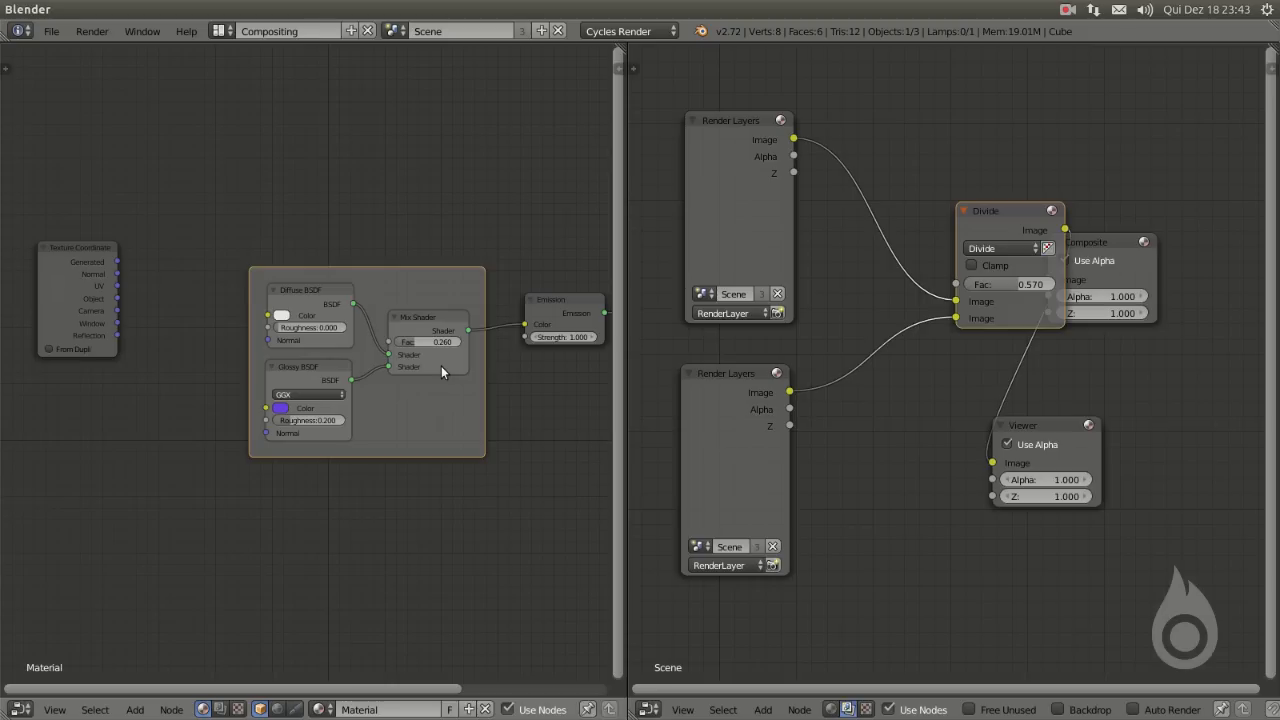
key(F6)
click(612, 398)
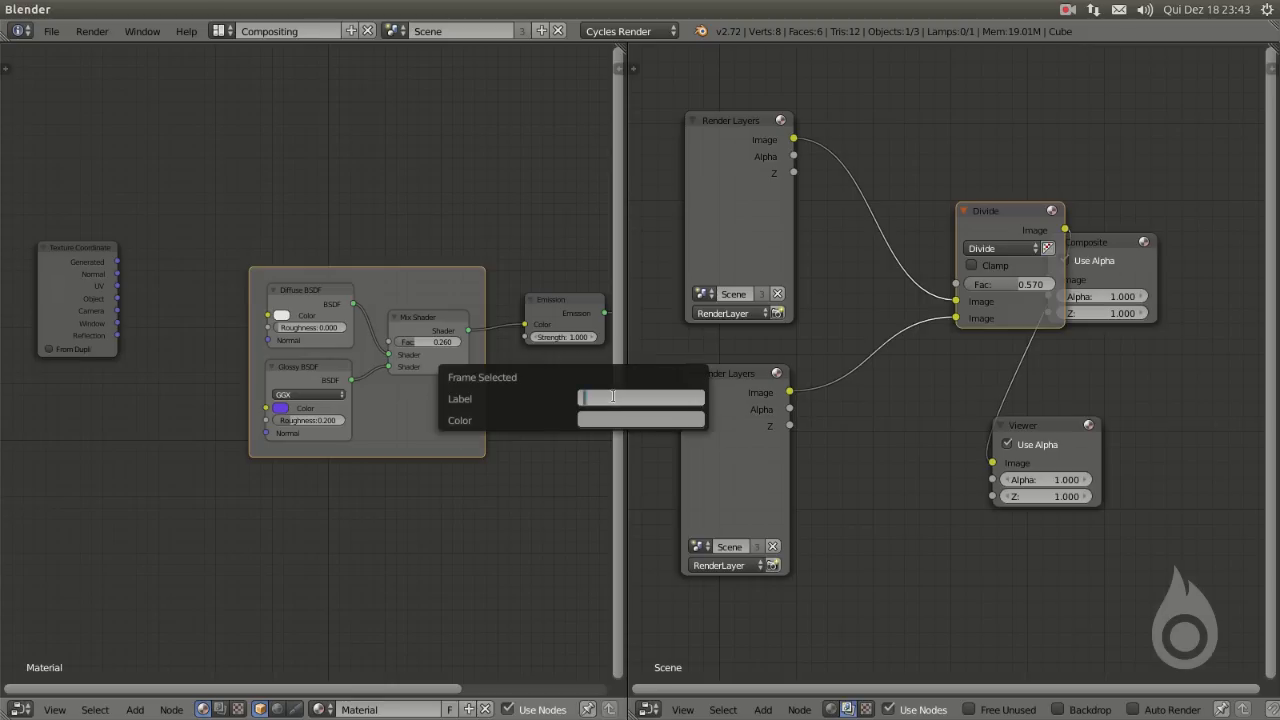
text(Grupo)
key(Return)
click(603, 418)
drag(646, 285, 646, 287)
drag(728, 234, 728, 254)
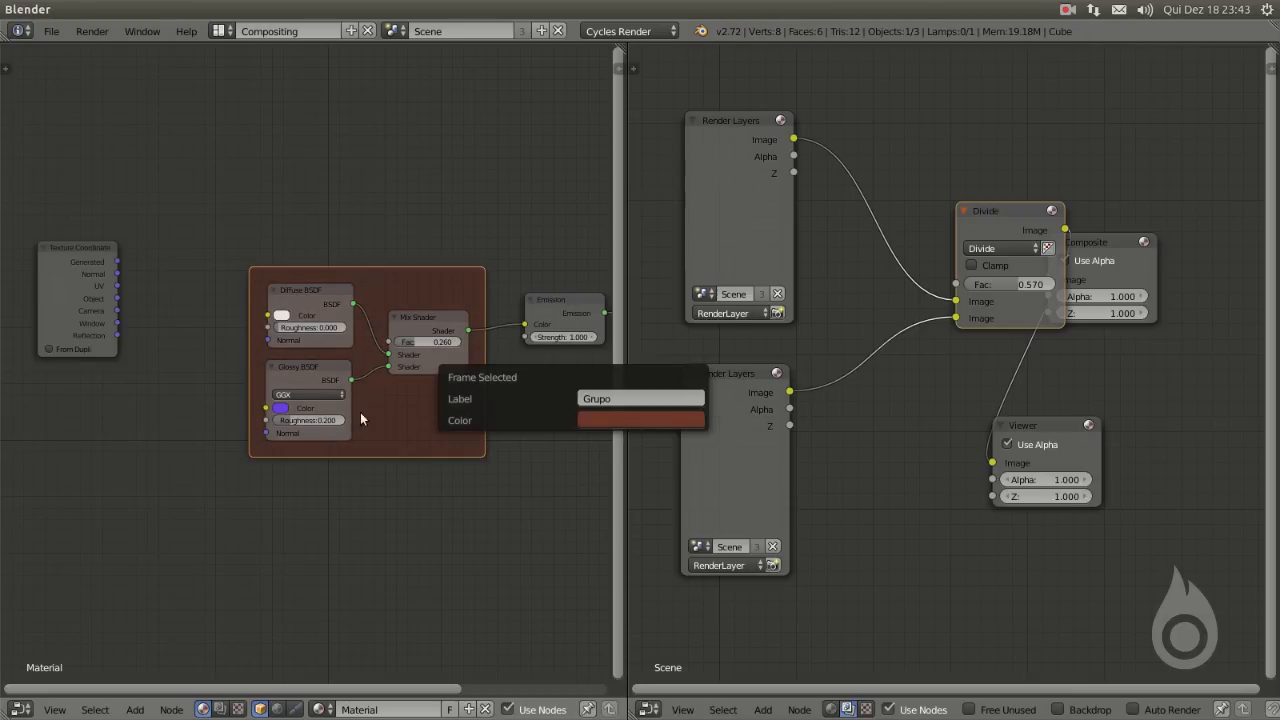
Move the dark red frame with its shader nodes well below the Texture Coordinate and Emission nodes
middle_drag(427, 350, 349, 346)
key(g)
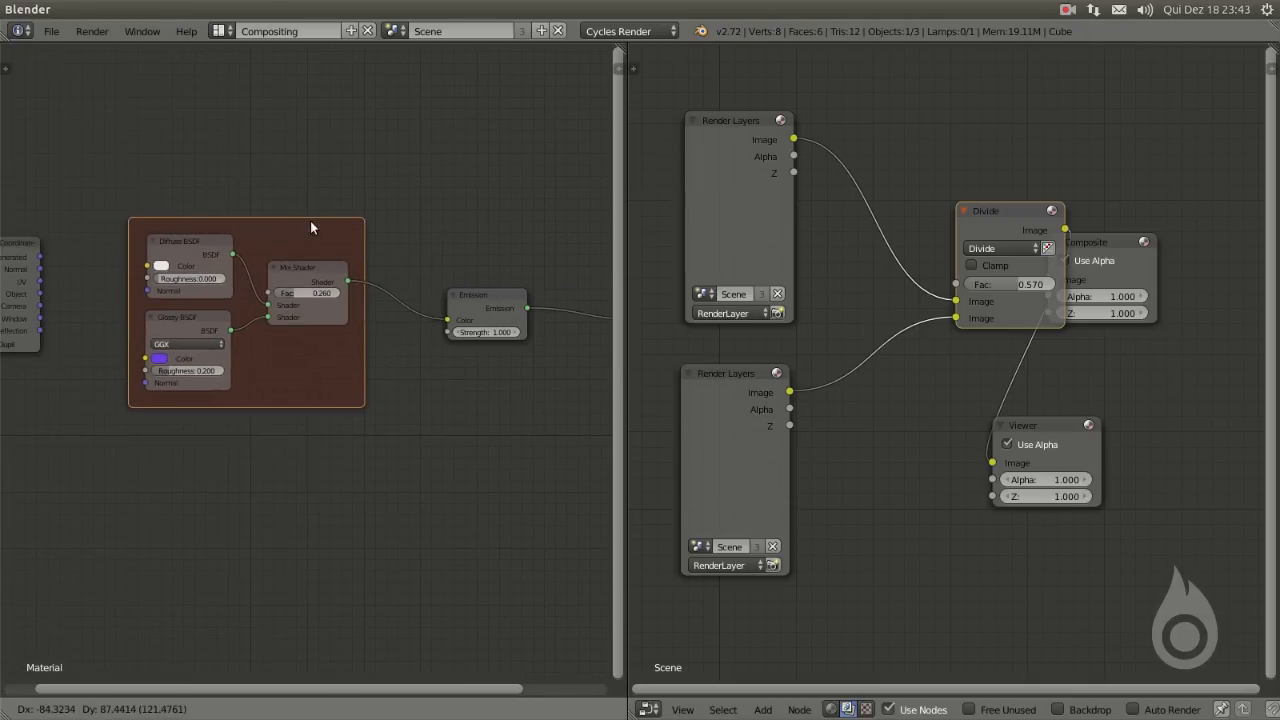
right_click(310, 220)
scroll(305, 289, down, 3)
scroll(305, 289, down, 1)
drag(305, 292, 246, 480)
scroll(240, 490, up, 4)
middle_drag(198, 534, 155, 445)
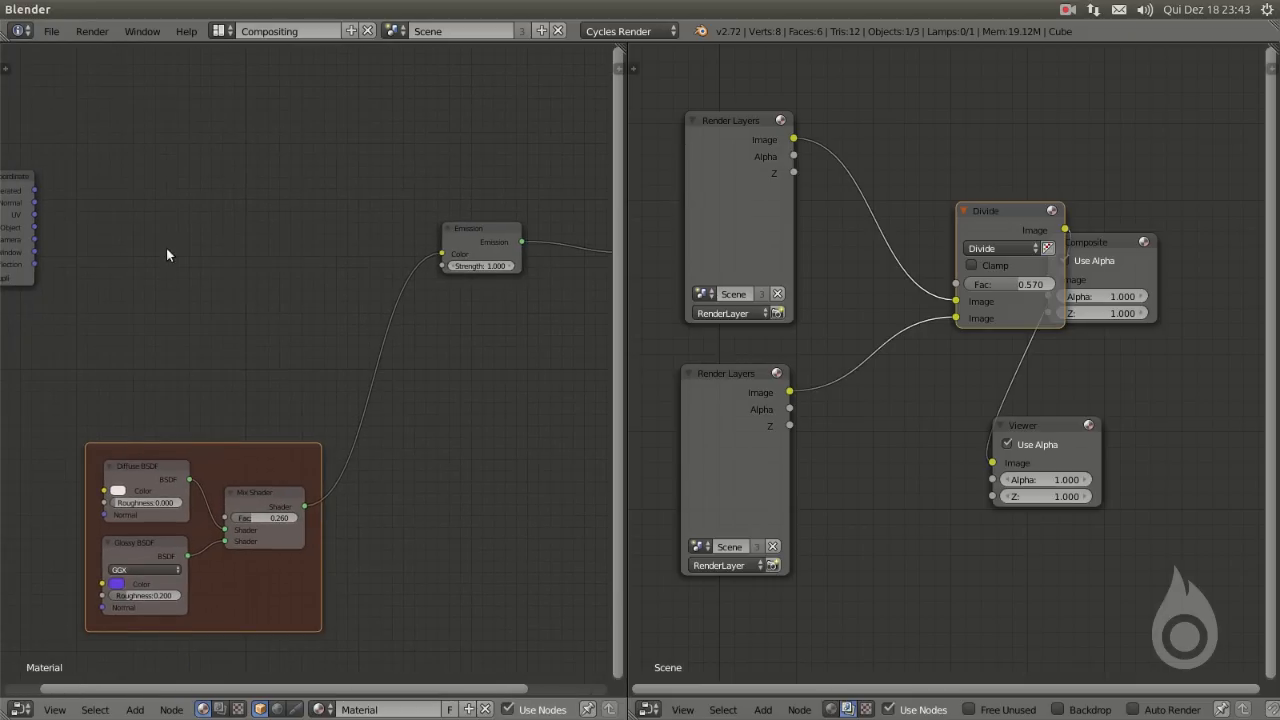
Move the dark red frame with its shader nodes slightly farther away from the Emission node
key(g)
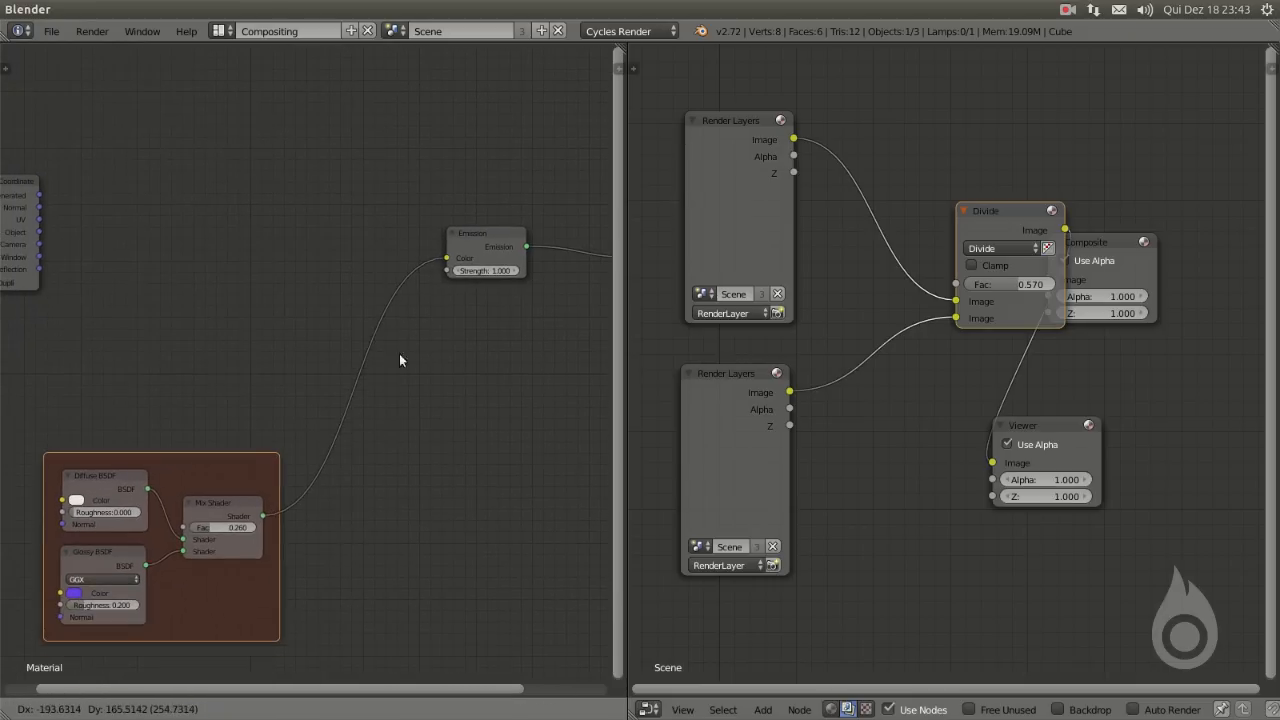
click(399, 353)
middle_drag(476, 264, 423, 275)
middle_drag(612, 262, 522, 269)
scroll(277, 351, down, 3)
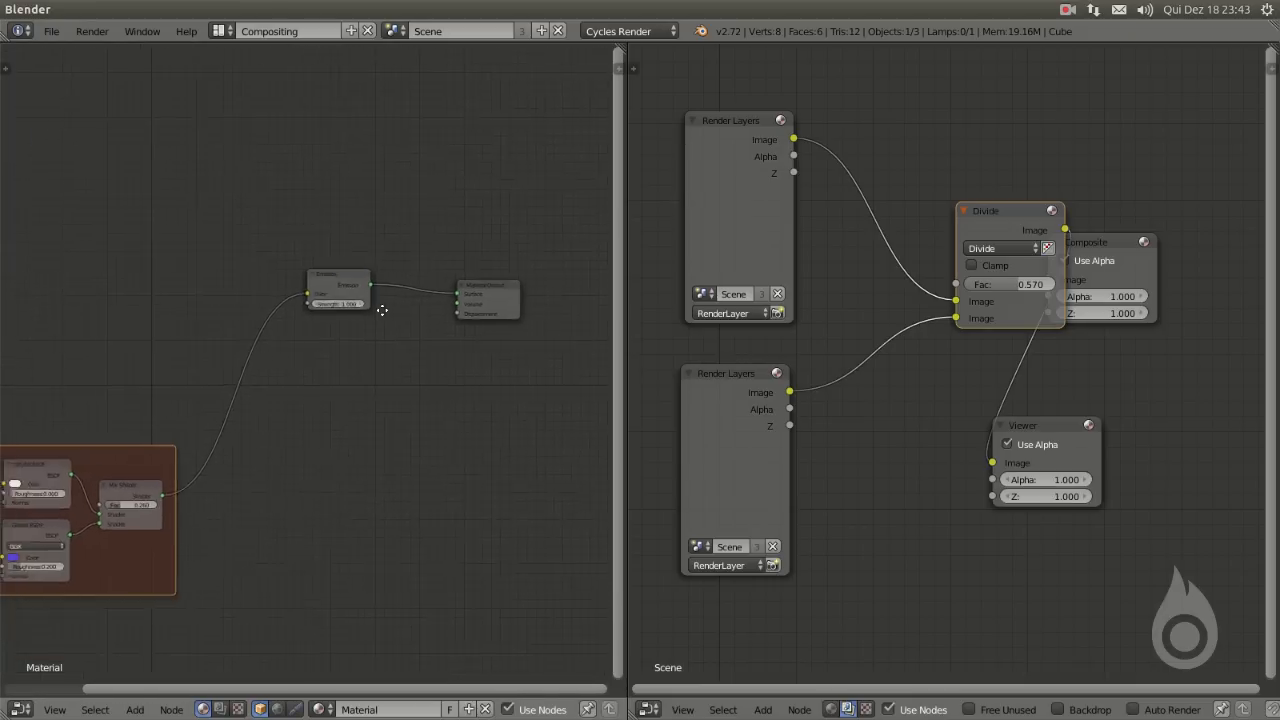
middle_drag(129, 477, 255, 431)
scroll(255, 431, up, 2)
scroll(255, 431, up, 1)
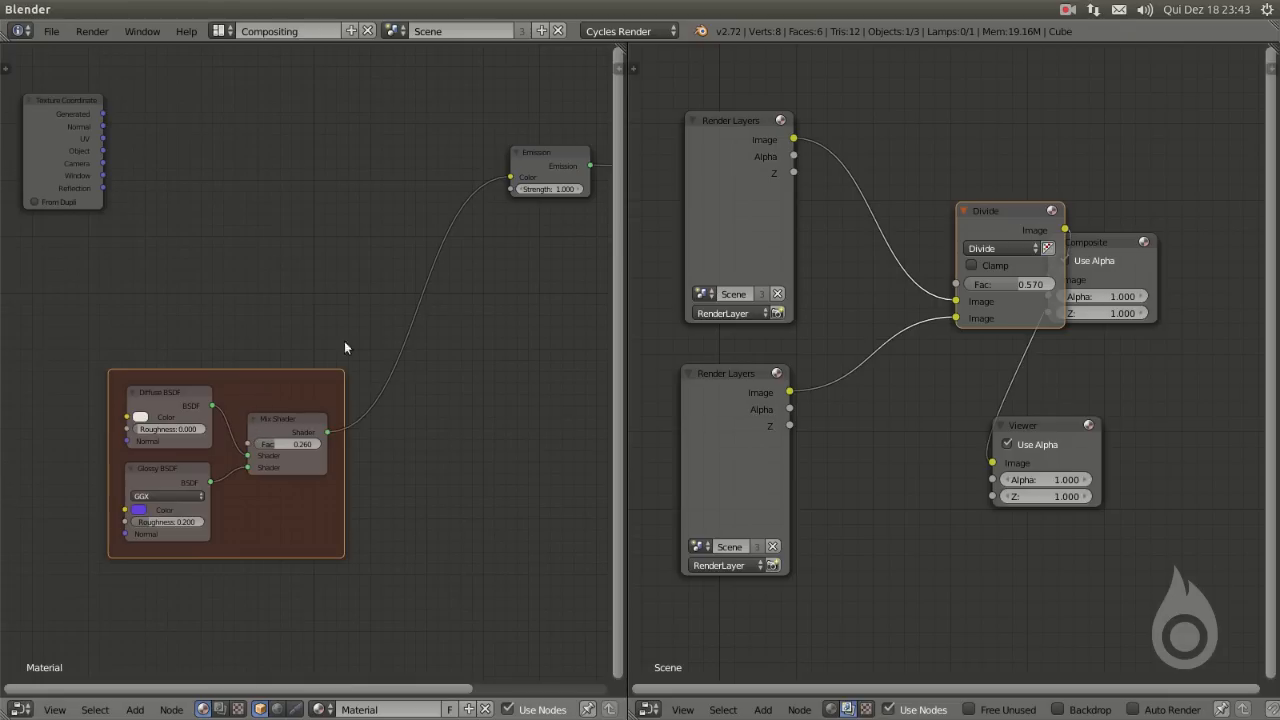
Frame the two Render Layers nodes together in the compositing node tree
scroll(640, 377, down, 3)
middle_drag(837, 394, 770, 430)
click(770, 424)
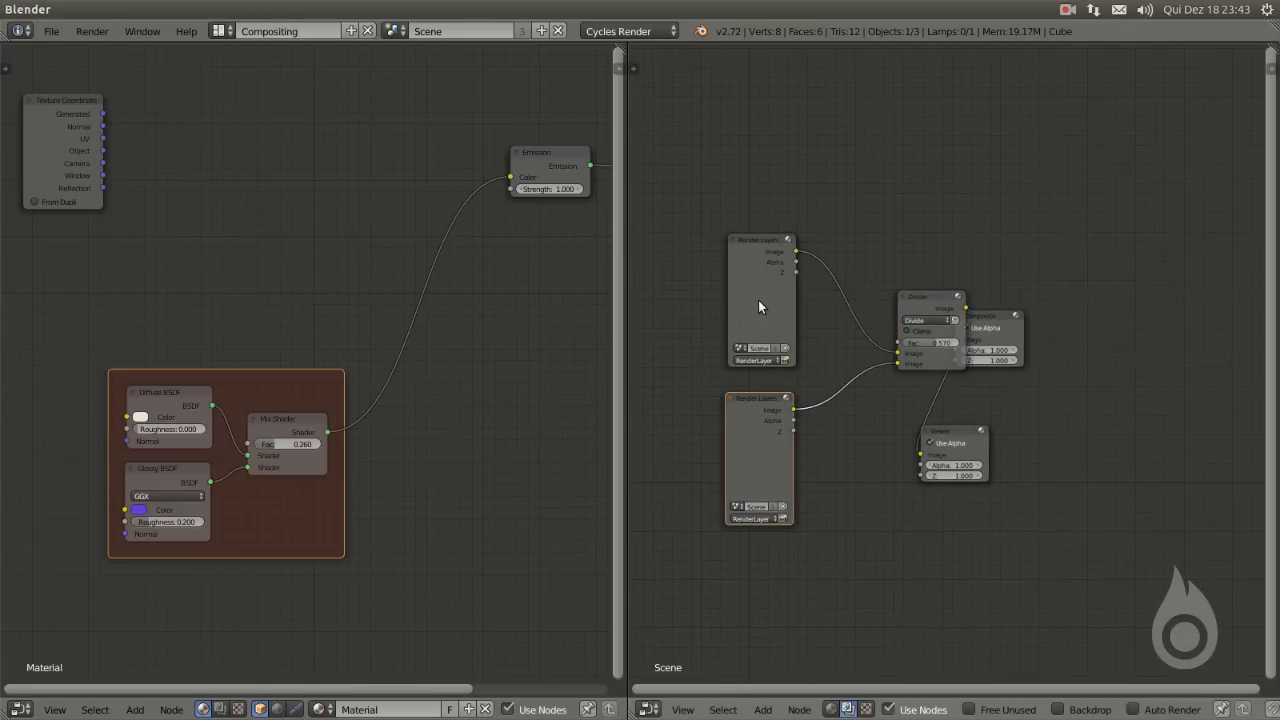
shift+click(758, 300)
key(ctrl+j)
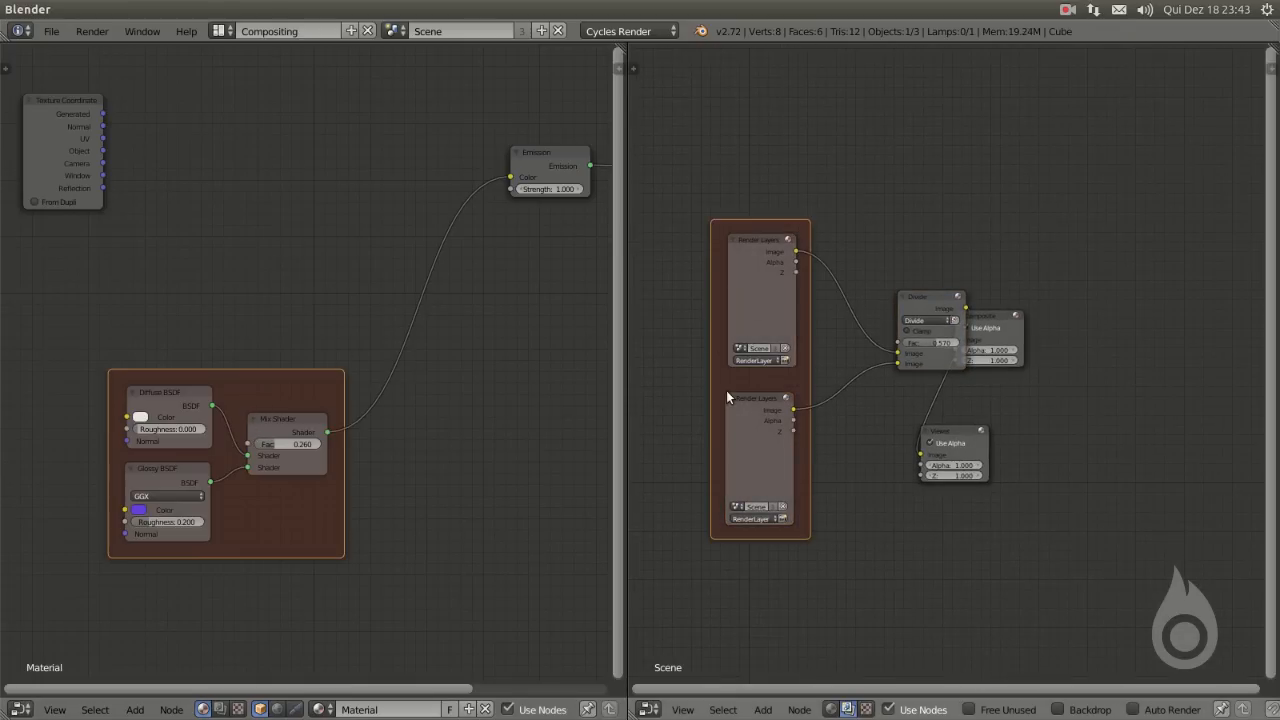
Recolor the material tree's "Grupo" frame dark blue, and delete the frame while keeping its shader nodes
key(n)
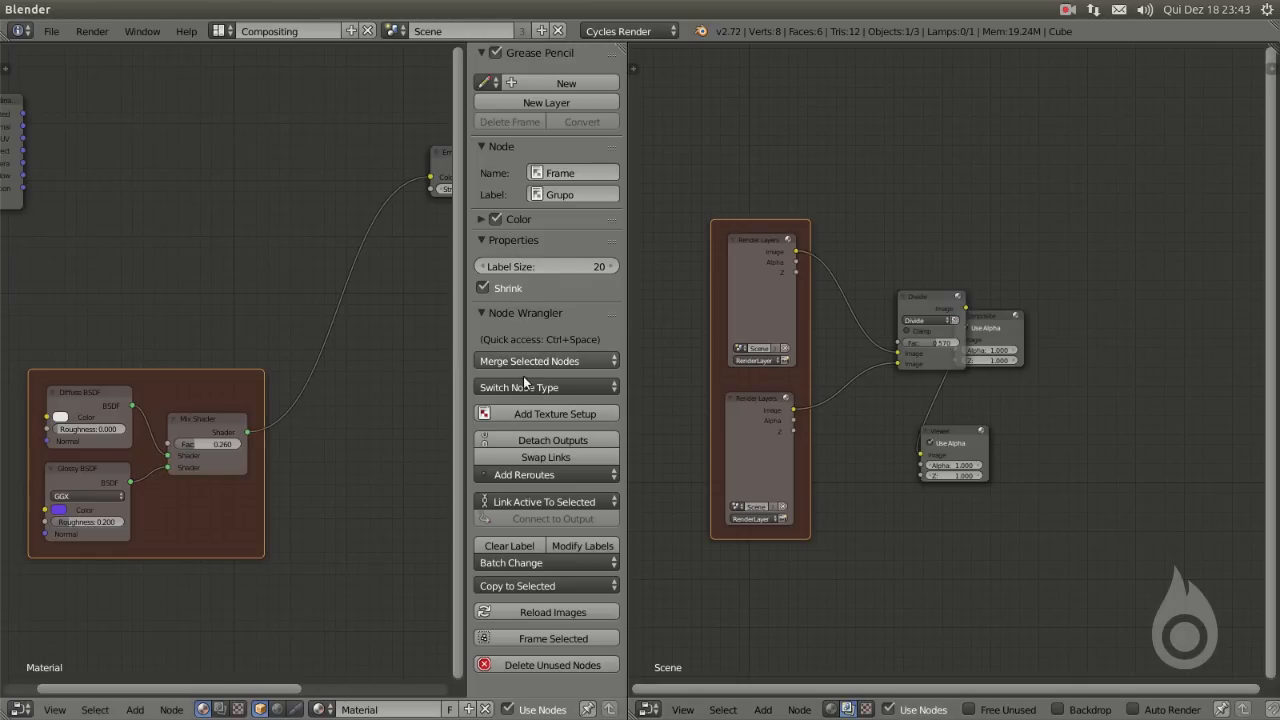
click(482, 219)
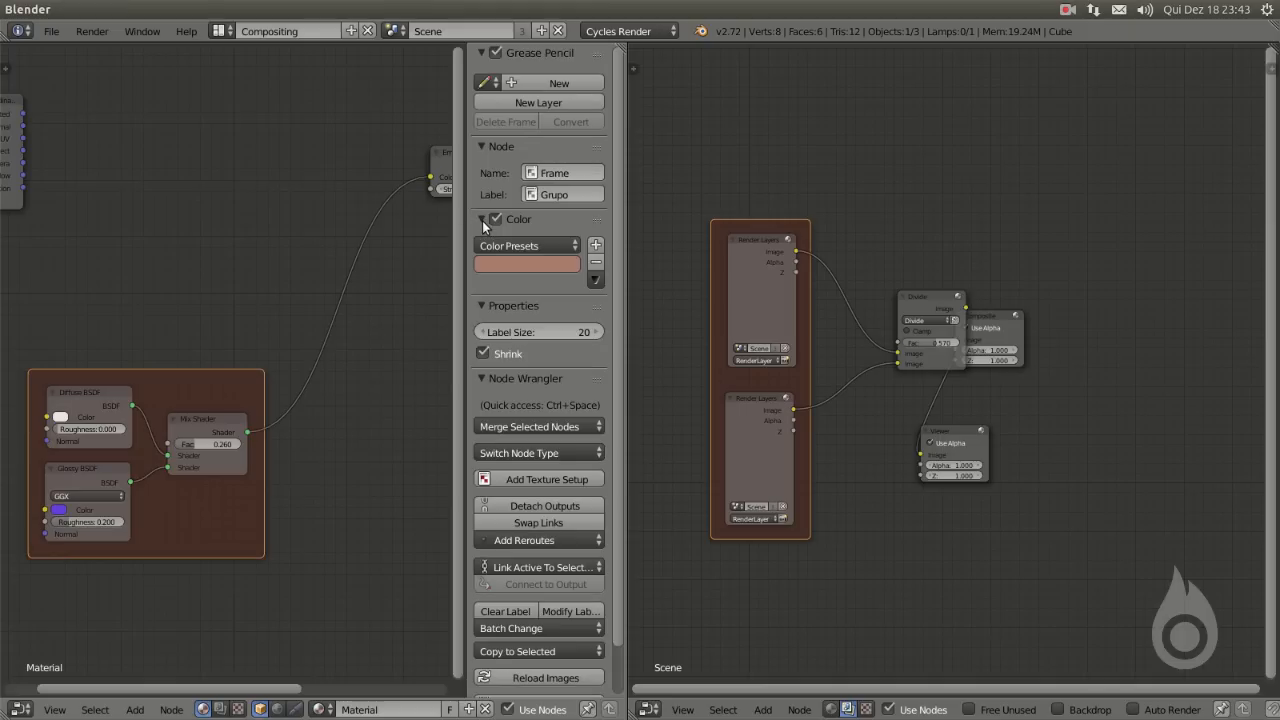
click(540, 260)
click(606, 357)
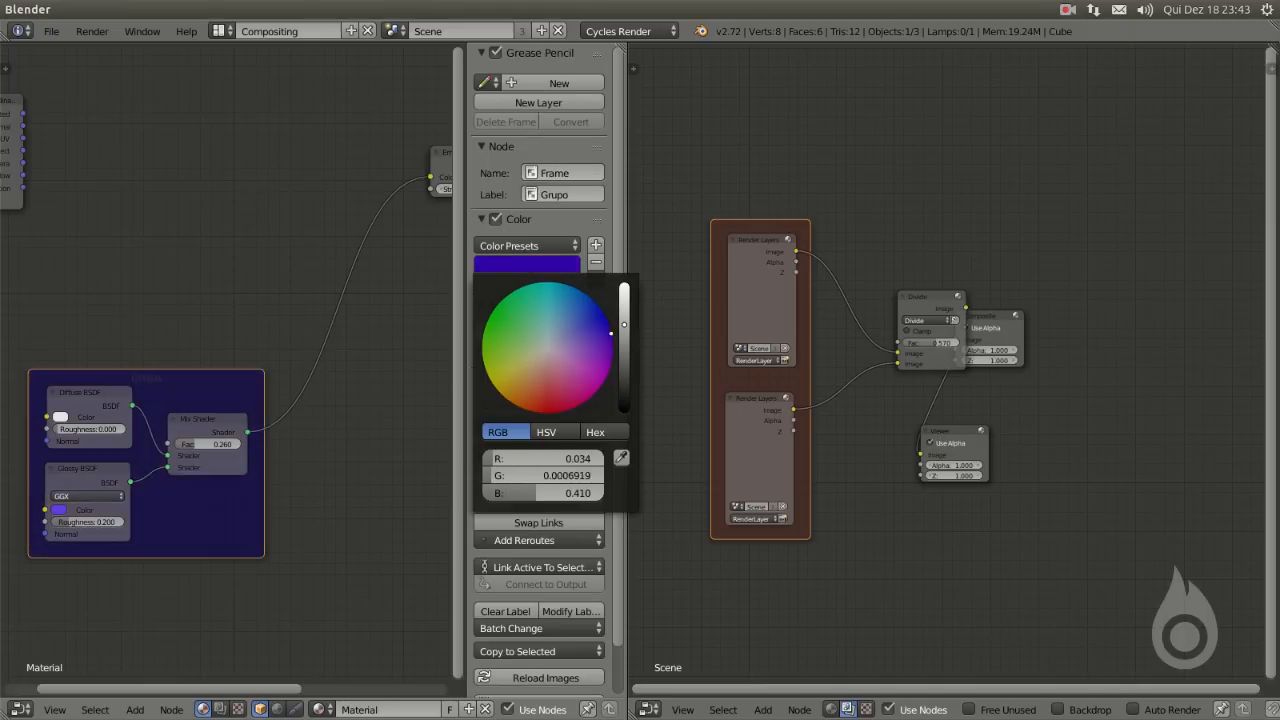
key(n)
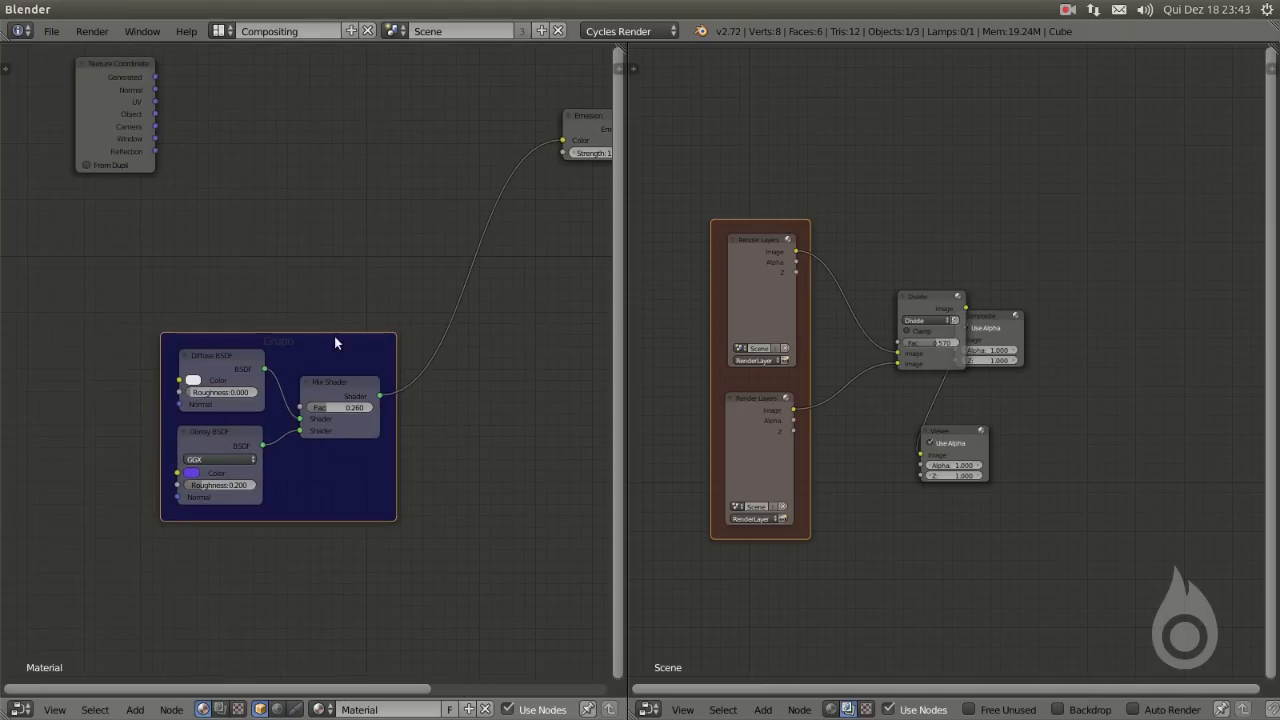
key(x)
scroll(335, 357, left, 5)
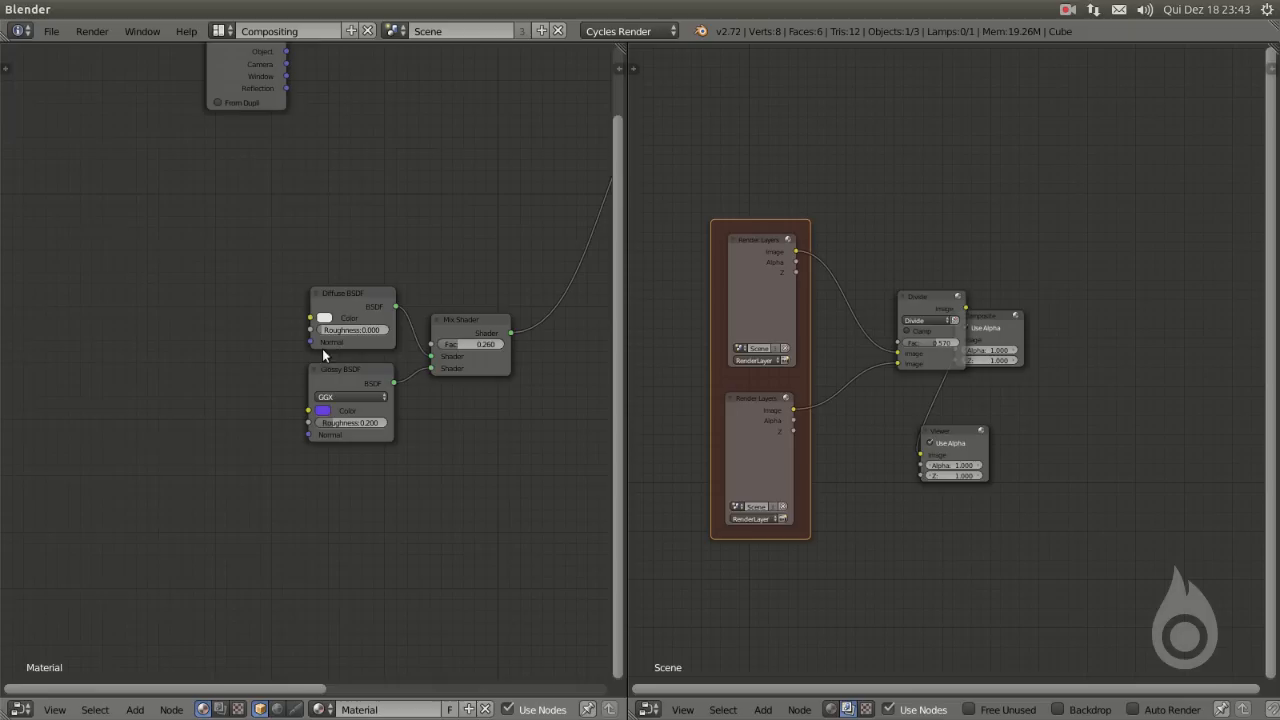
Add a texture setup of Texture Coordinate, Mapping and Image Texture nodes to the Diffuse BSDF, and maximize the material node editor
scroll(362, 350, up, 2)
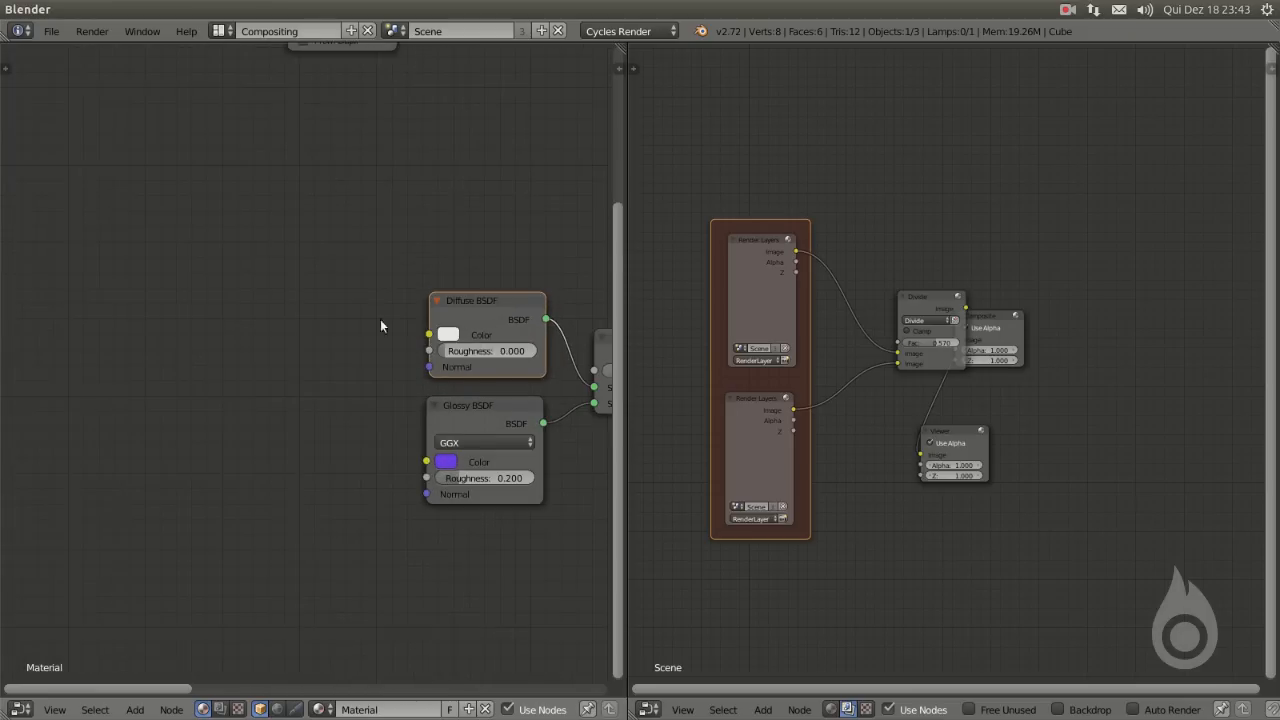
scroll(380, 326, right, 2)
scroll(359, 356, left, 2)
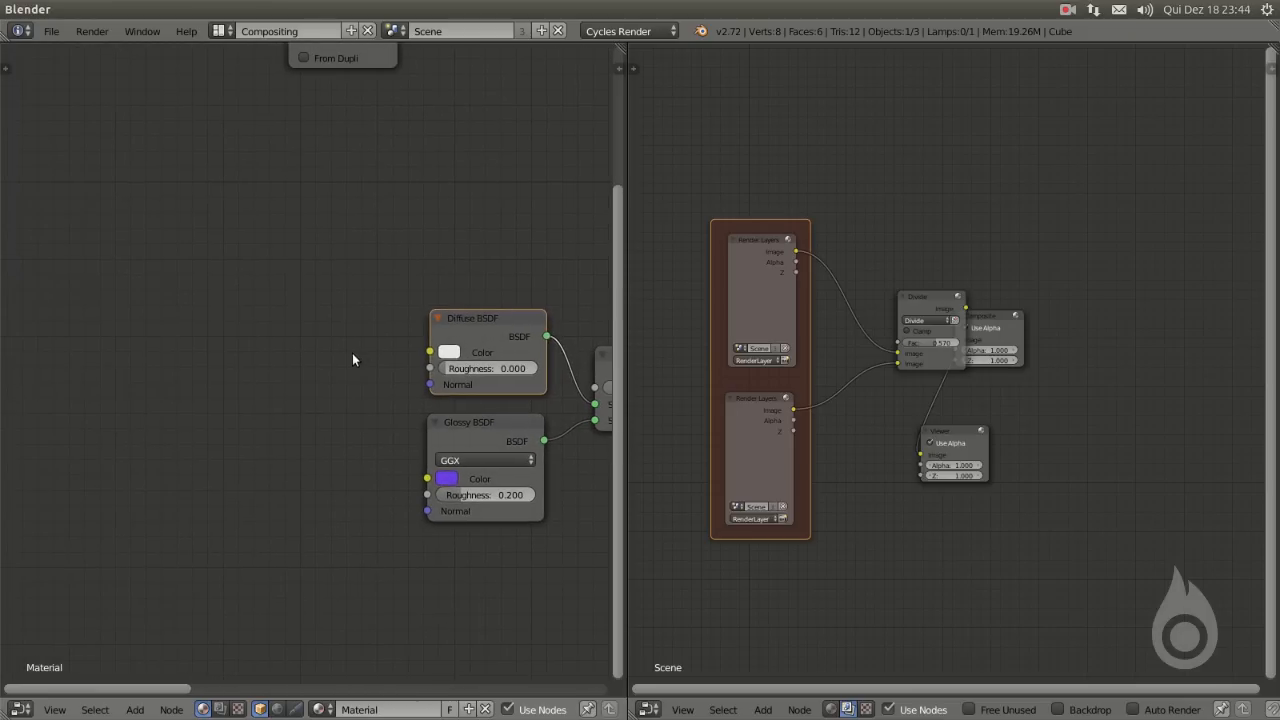
key(ctrl+z)
scroll(245, 370, down, 1)
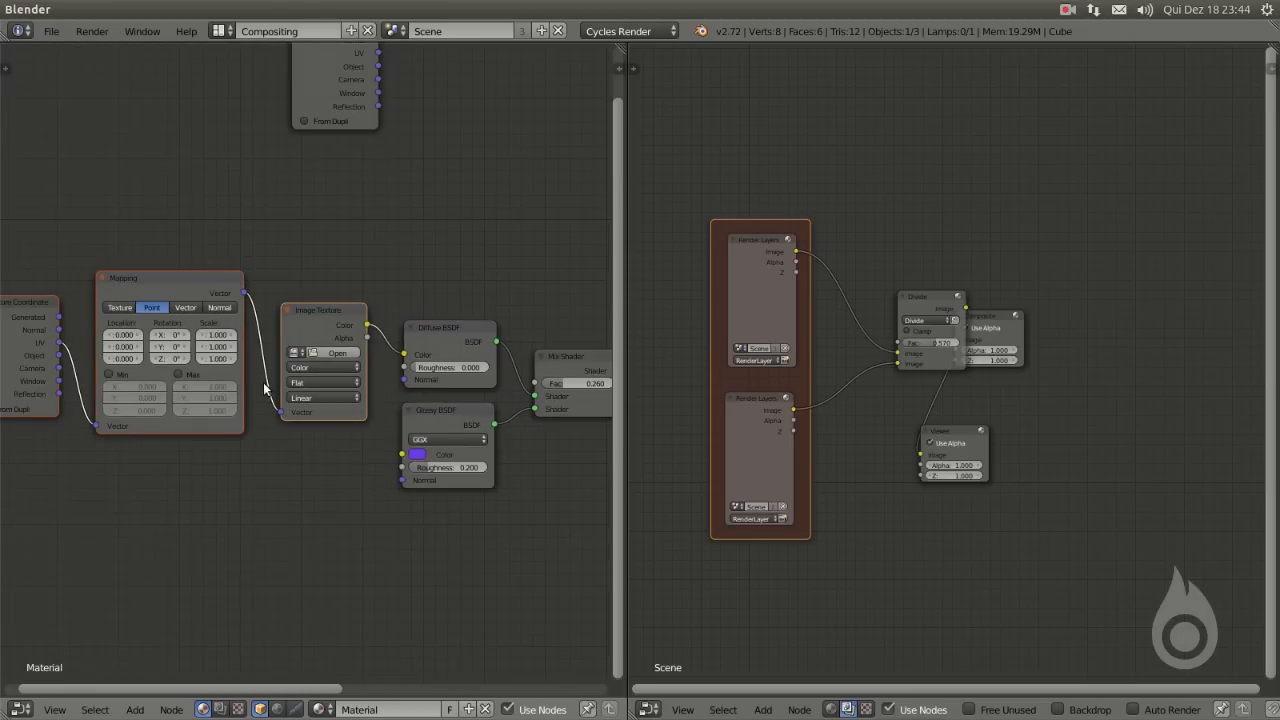
key(ctrl+Up)
scroll(598, 397, up, 3)
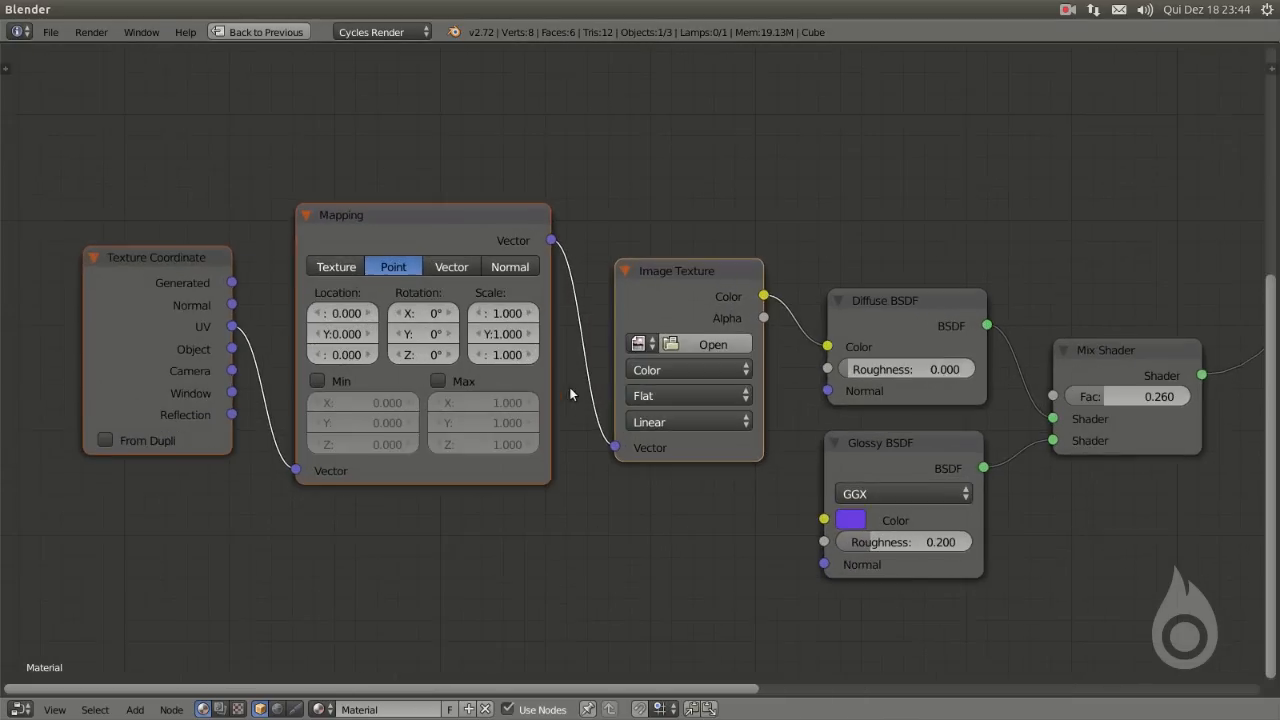
middle_drag(598, 397, 680, 392)
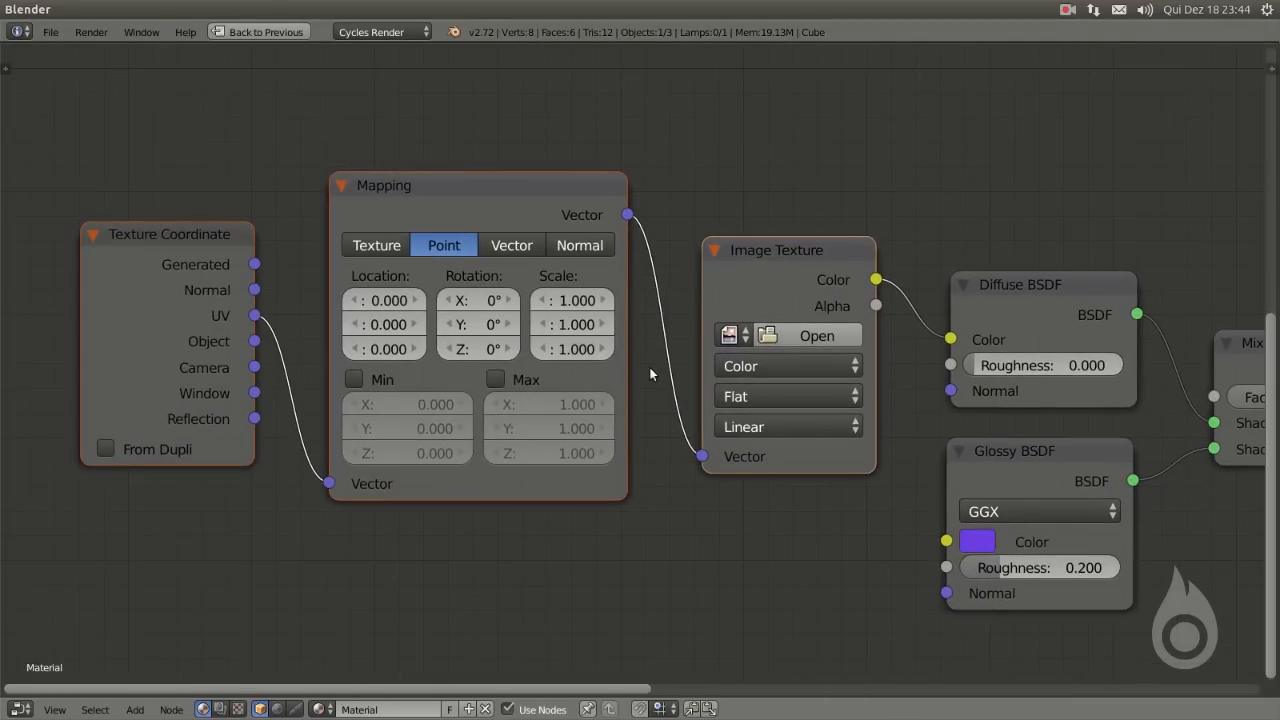
Move the Diffuse BSDF and its texture chain above the Glossy BSDF, and add a texture setup to the Glossy BSDF
right_click(118, 290)
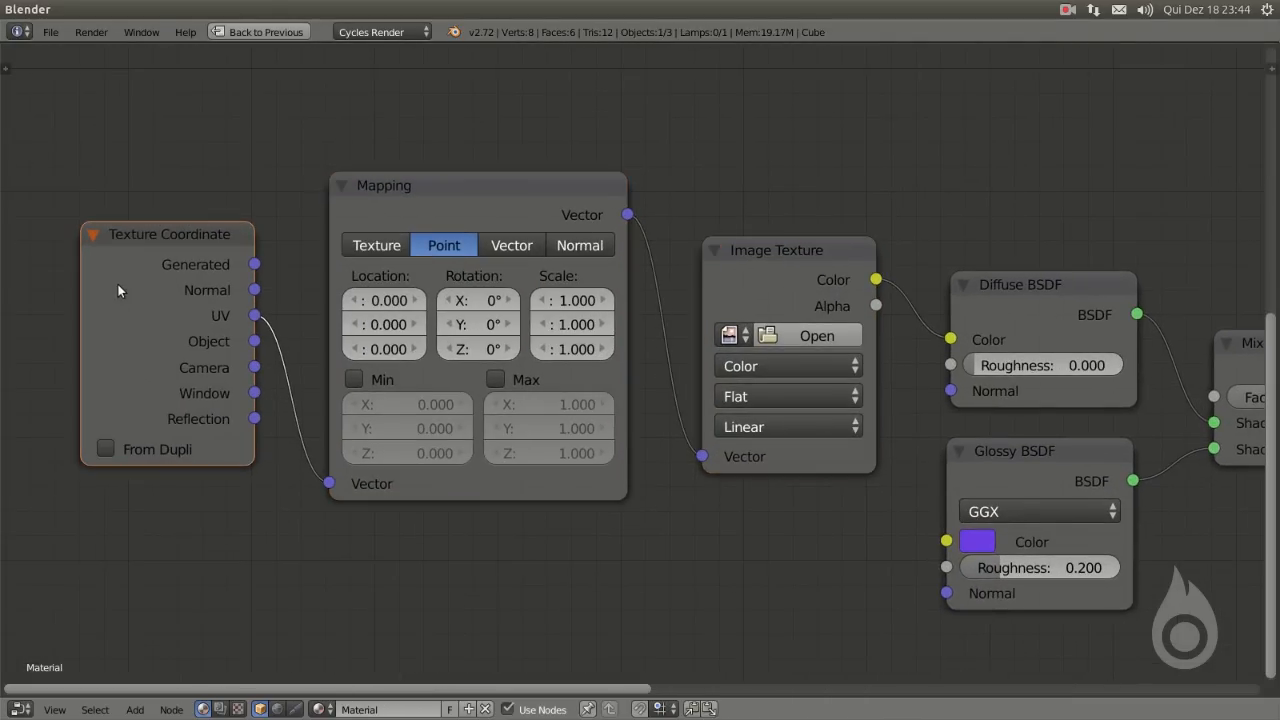
right_click(722, 307)
middle_drag(722, 307, 544, 304)
right_click(915, 281)
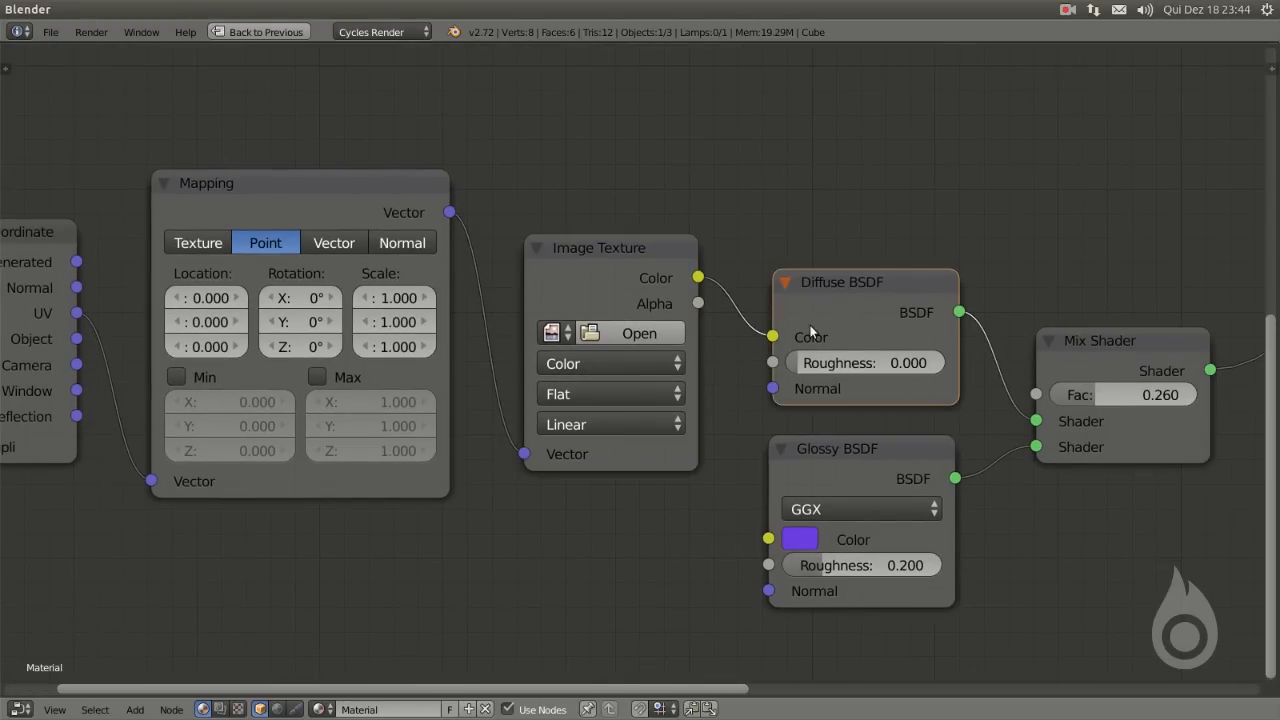
scroll(806, 304, down, 2)
shift+right_click(246, 322)
shift+right_click(446, 223)
shift+right_click(644, 262)
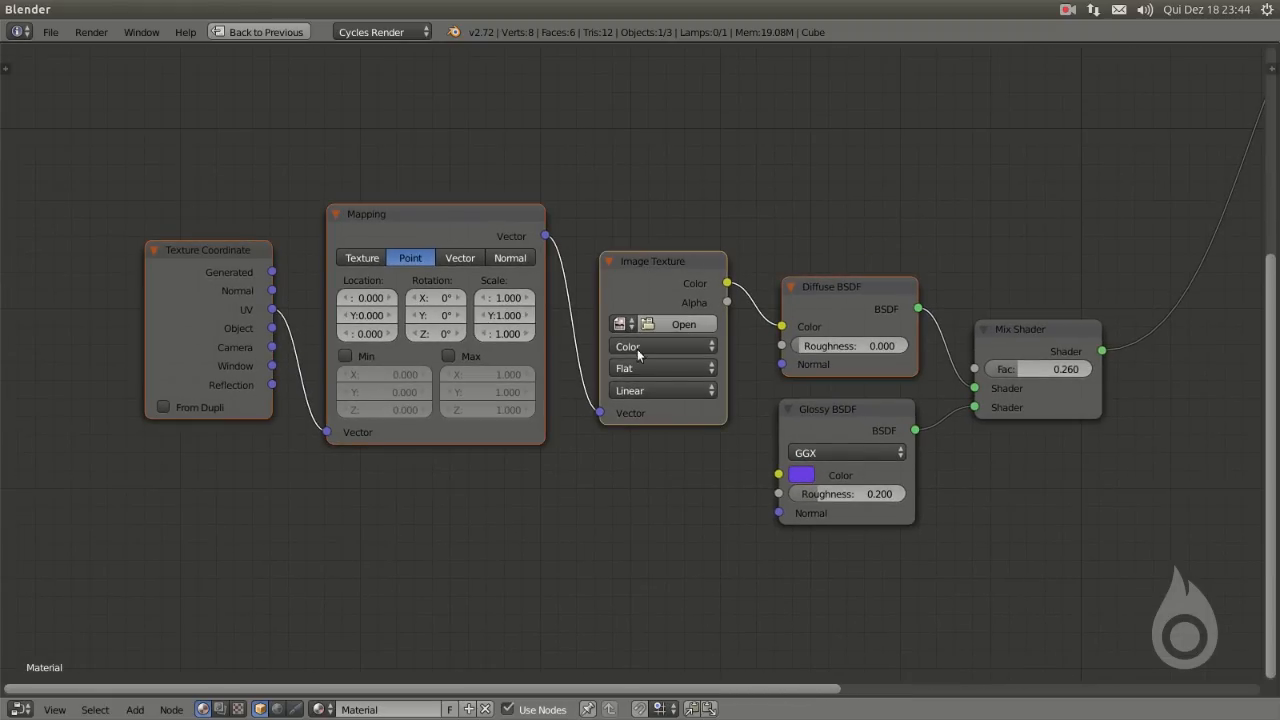
key(g)
click(613, 200)
right_click(867, 421)
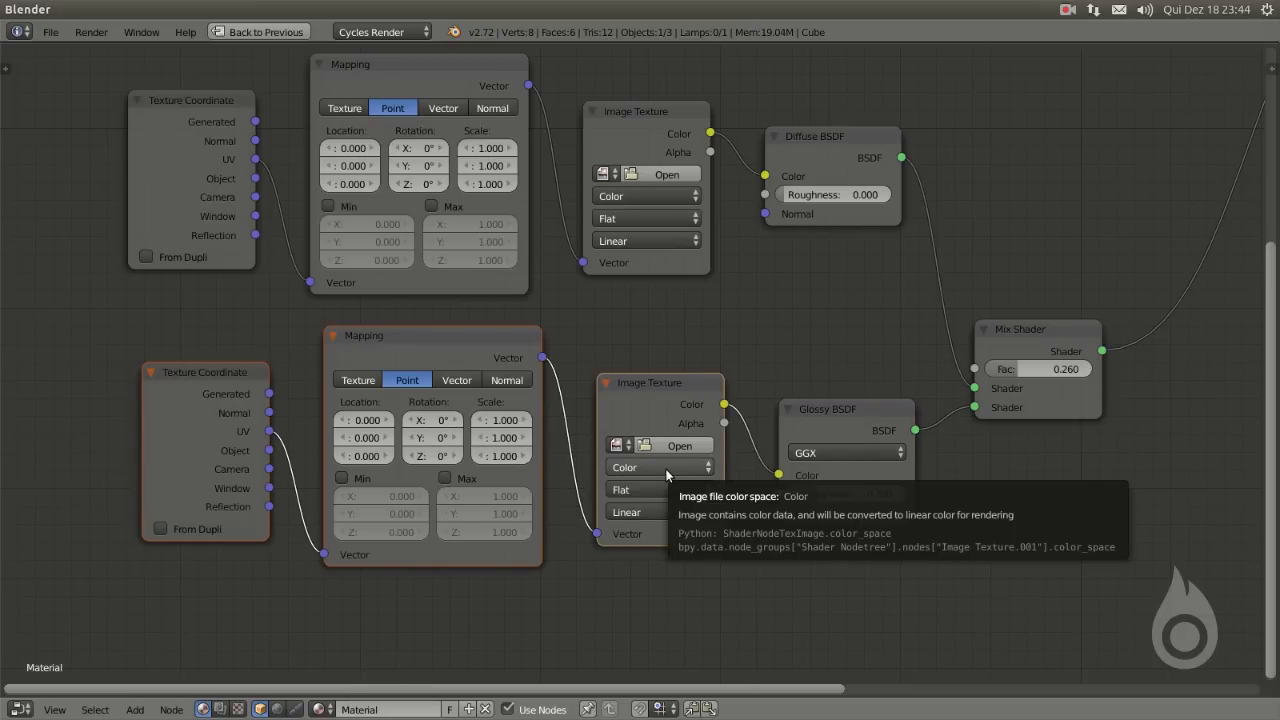
Move the Mix Shader and Diffuse BSDF toward the Emission node, and cut the Image Texture link into the Diffuse BSDF
scroll(666, 474, down, 4)
middle_drag(796, 361, 557, 379)
scroll(666, 448, up, 2)
drag(598, 483, 727, 297)
drag(470, 360, 621, 218)
ctrl+drag(516, 243, 514, 325)
scroll(572, 246, up, 4)
middle_drag(434, 229, 476, 325)
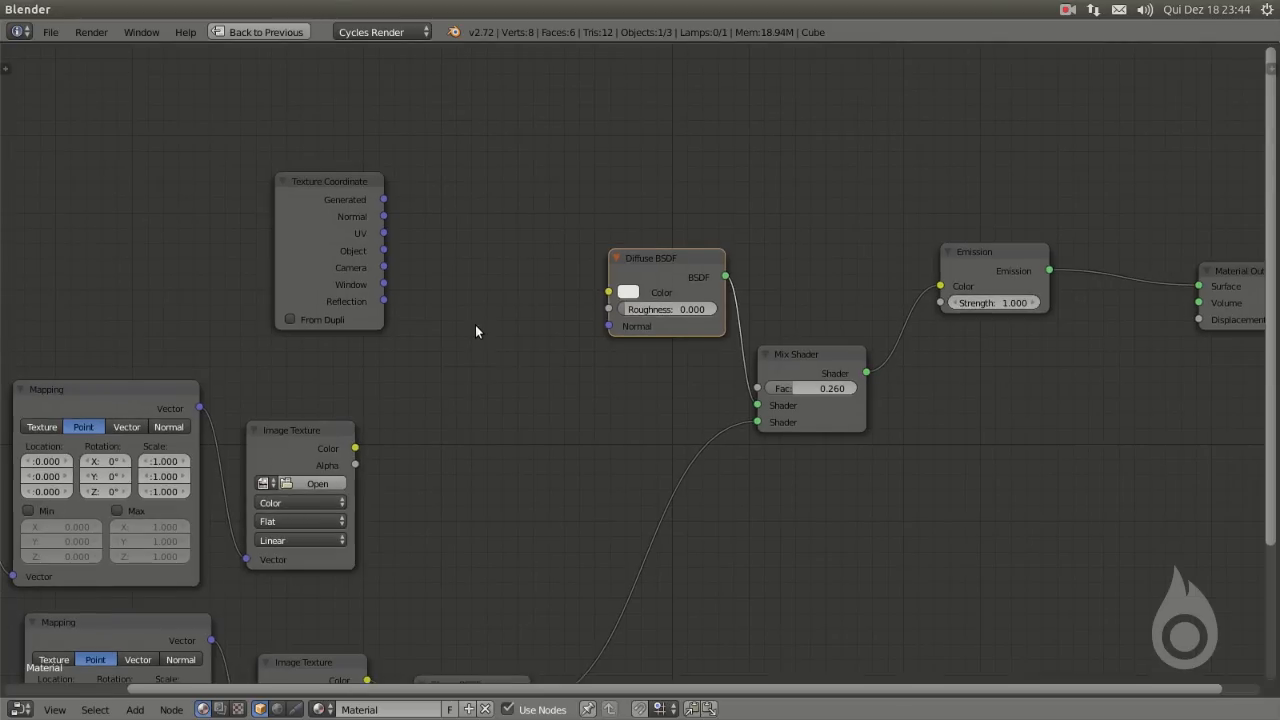
Try linking the separate Texture Coordinate node to the Diffuse BSDF with Lazy Connect and manually from Normal to Normal, removing each link
mouse_move(471, 268)
alt+right_down()
mouse_move(551, 277)
mouse_move(469, 283)
alt+right_up()
alt+right_drag(482, 273, 558, 302)
key(ctrl+z)
drag(384, 216, 608, 325)
ctrl+right_drag(421, 223, 512, 268)
Lazy Connect the Texture Coordinate's Camera output to the Diffuse BSDF's Normal input using socket selection, and cut that link
alt+shift+right_drag(432, 226, 588, 302)
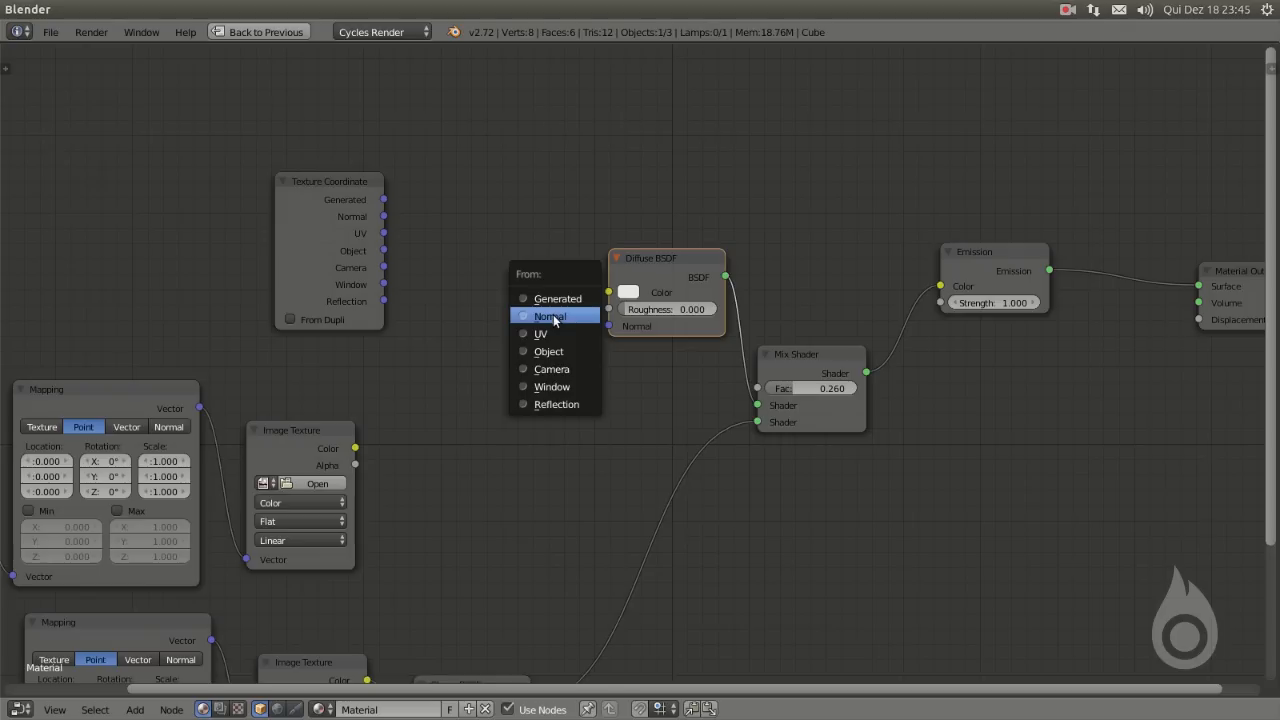
click(556, 370)
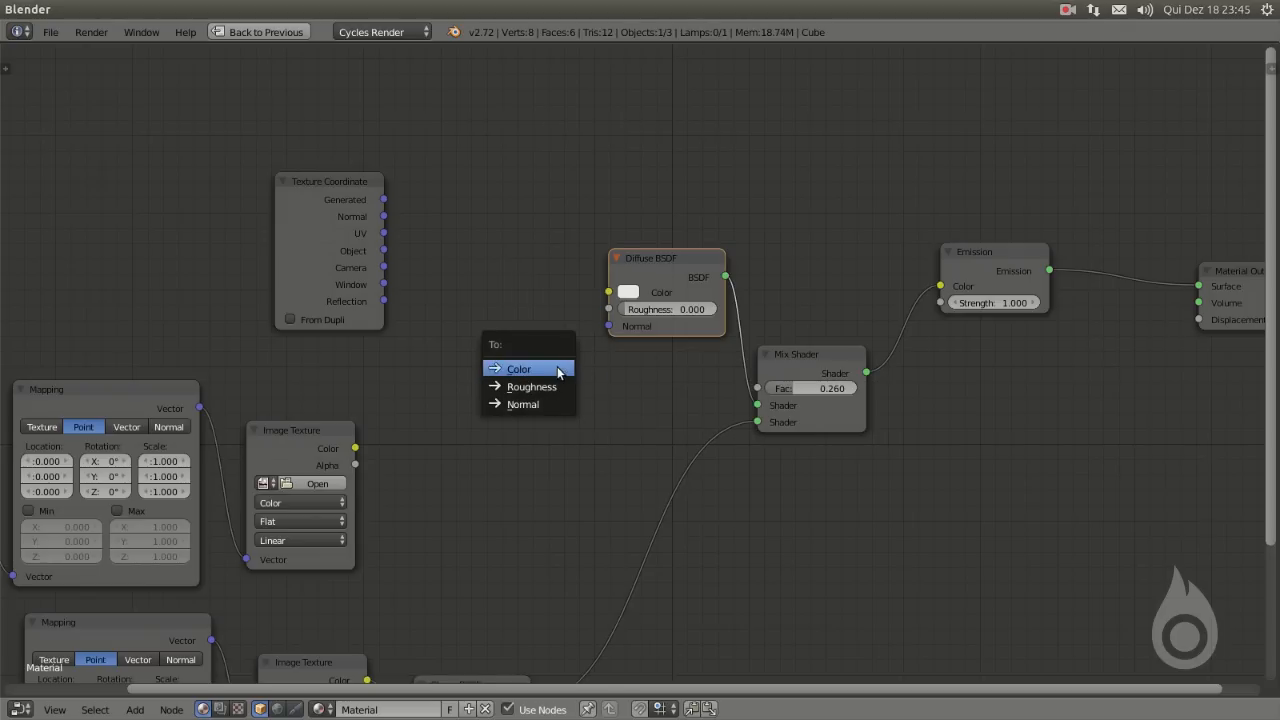
click(523, 404)
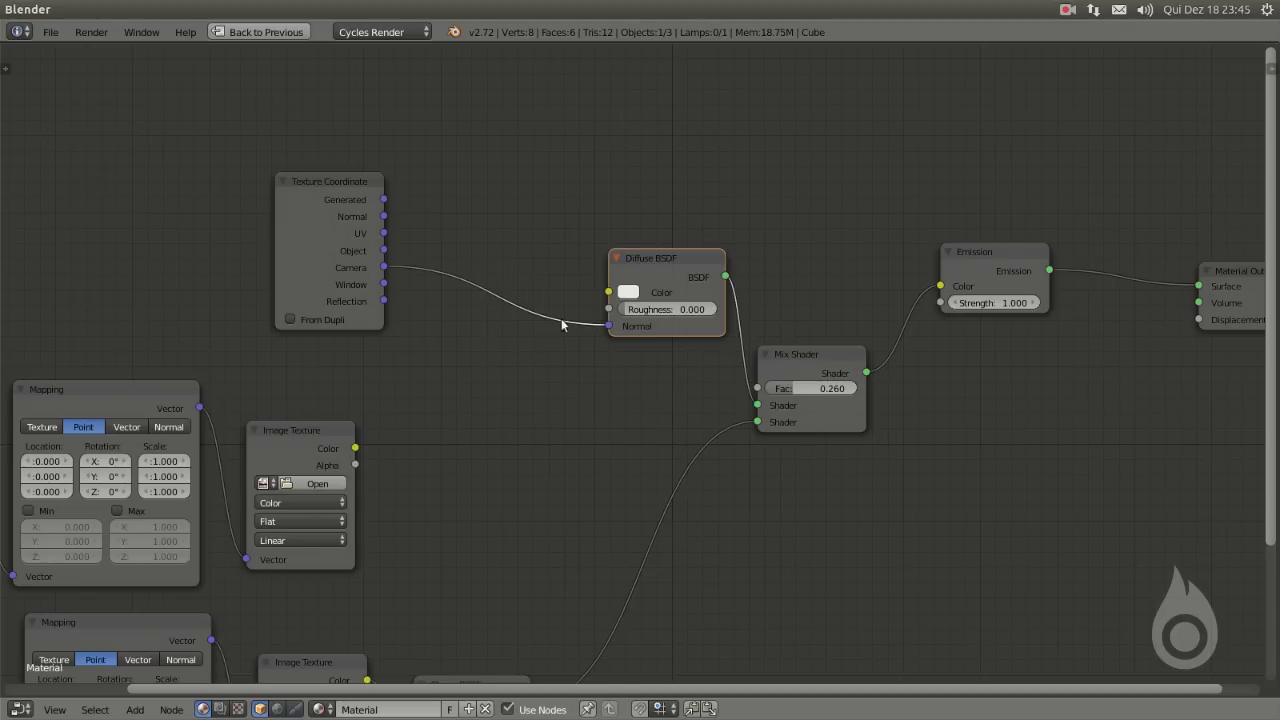
ctrl+drag(568, 280, 518, 330)
Repeat the automatic Lazy Connect between the Texture Coordinate and Diffuse BSDF nodes, and cut the link
alt+right_drag(422, 256, 532, 294)
drag(436, 235, 388, 286)
drag(631, 295, 676, 239)
mouse_move(380, 450)
ctrl+mouse_down()
mouse_move(534, 330)
mouse_move(559, 271)
mouse_move(478, 348)
ctrl+mouse_up()
Connect the Texture Coordinate's Generated output to the Diffuse BSDF's Color input with Lazy Connect socket selection
alt+right_drag(405, 249, 575, 273)
click(571, 200)
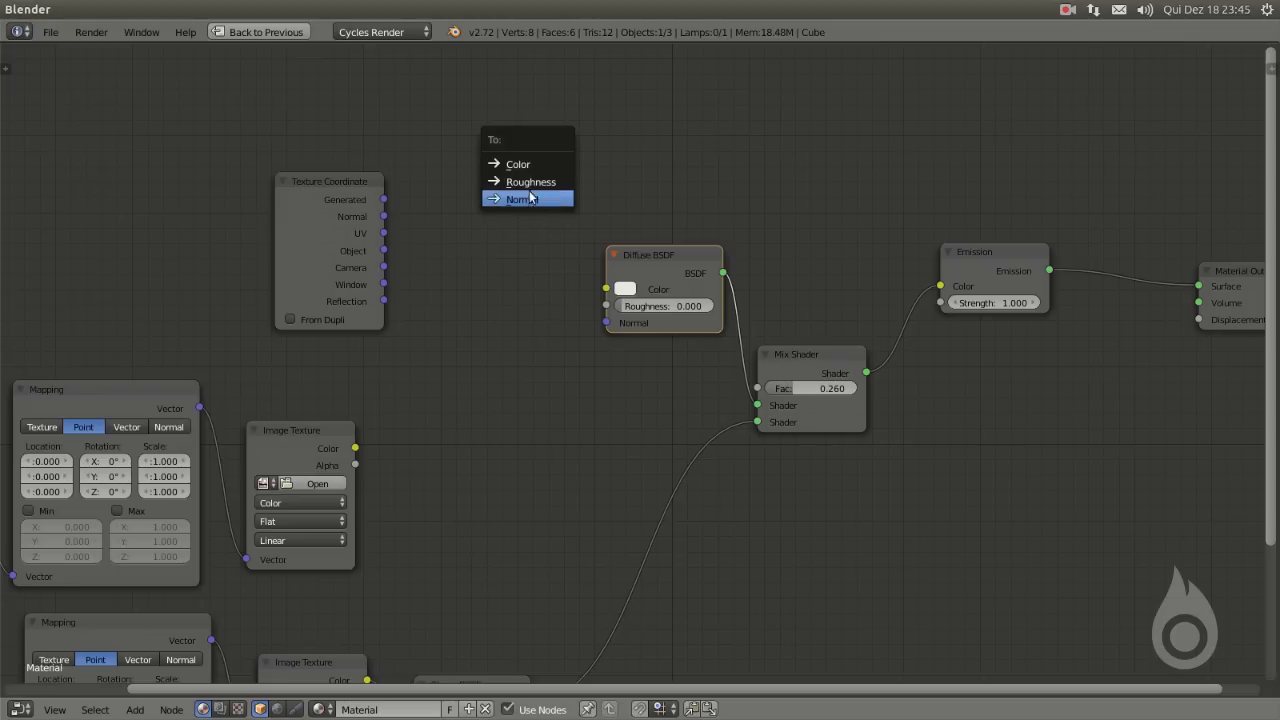
click(518, 164)
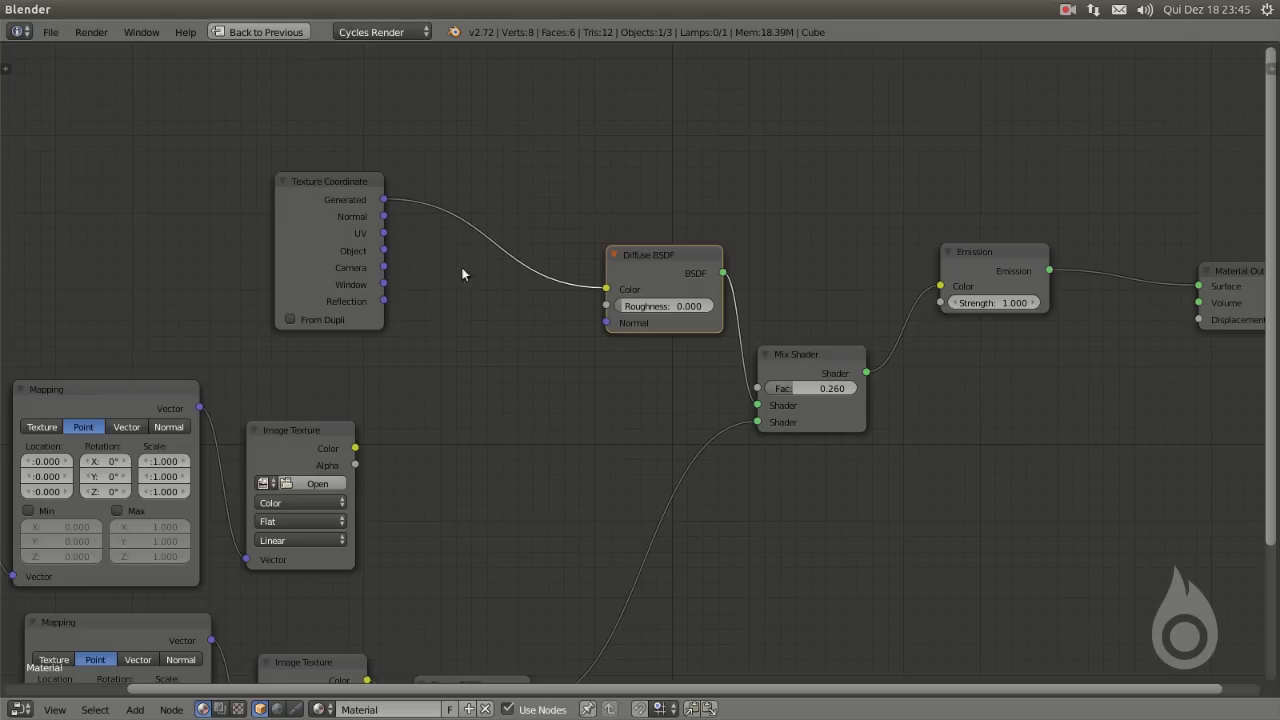
Lazy Mix the upper Texture Coordinate and Image Texture nodes into the Diffuse BSDF's Color, and restore the split editor layout
ctrl+shift+right_drag(390, 383, 366, 450)
ctrl+shift+right_drag(350, 322, 305, 462)
scroll(560, 350, down, 2)
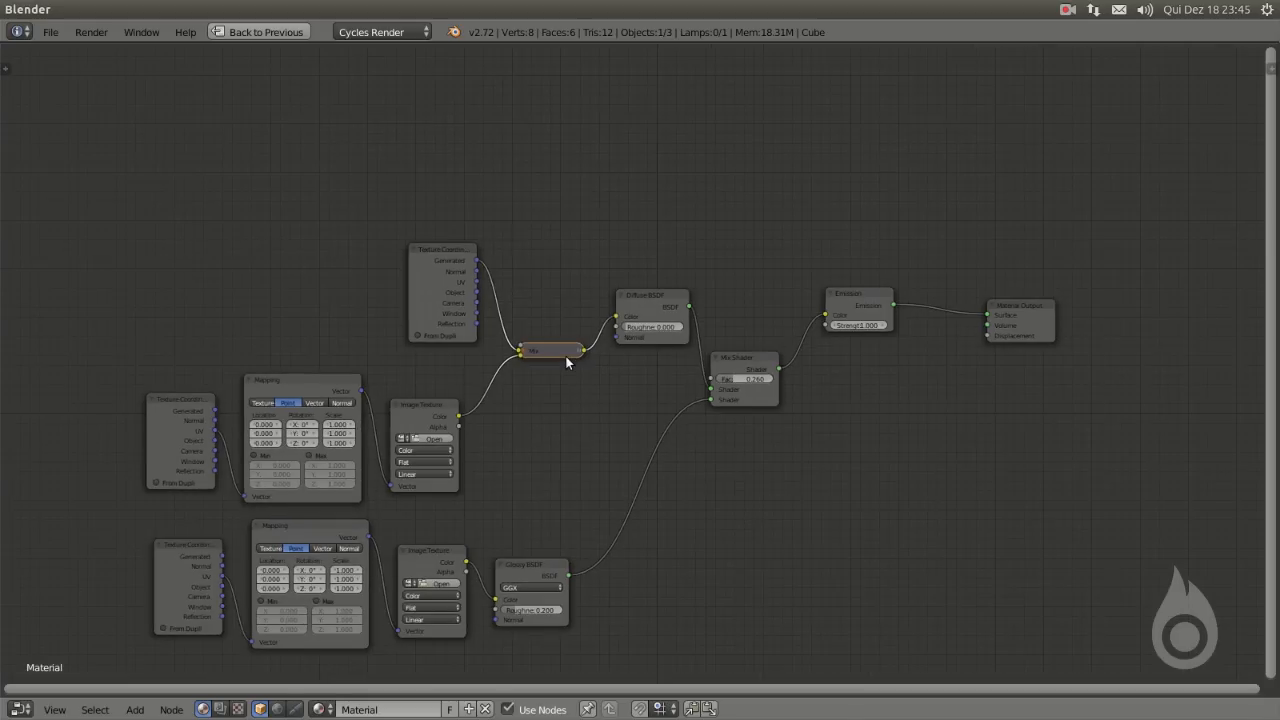
key(ctrl+Up)
scroll(408, 397, down, 3)
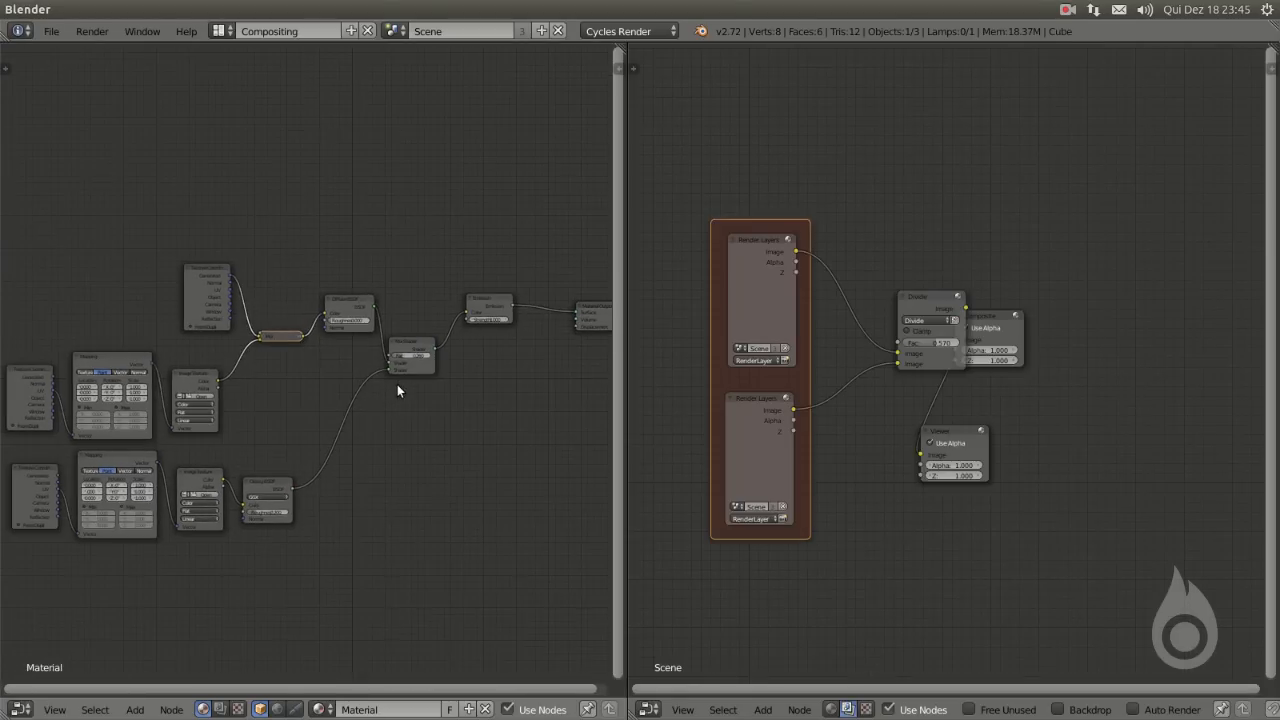